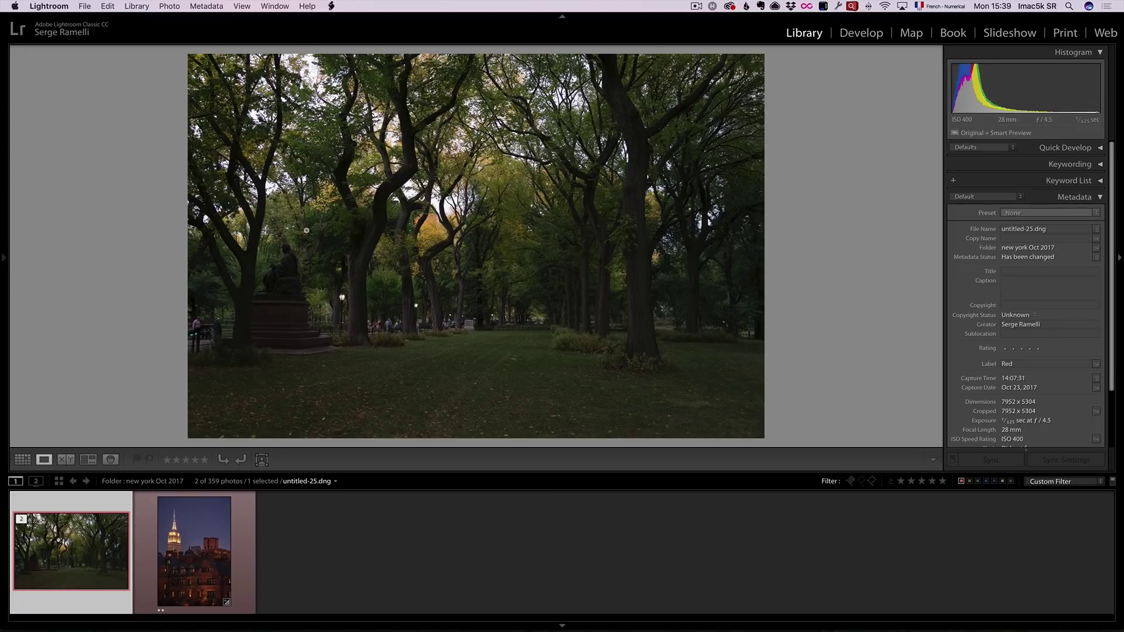
In Develop with the left panel hidden, set Highlights to −100 and Shadows to +100
left_click(856, 34)
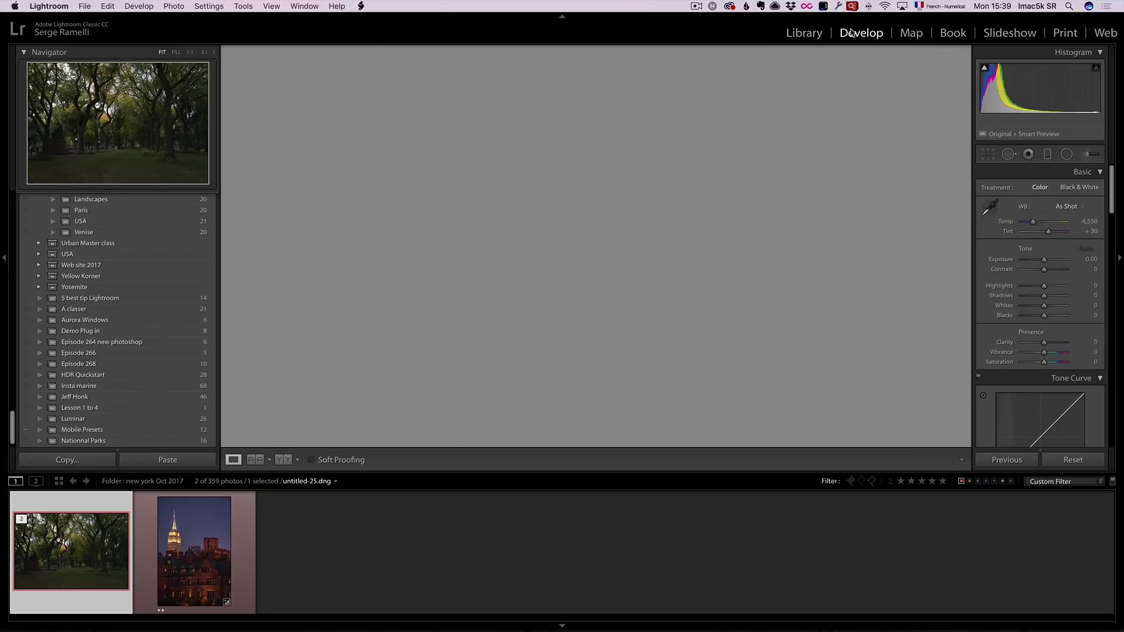
left_click(5, 259)
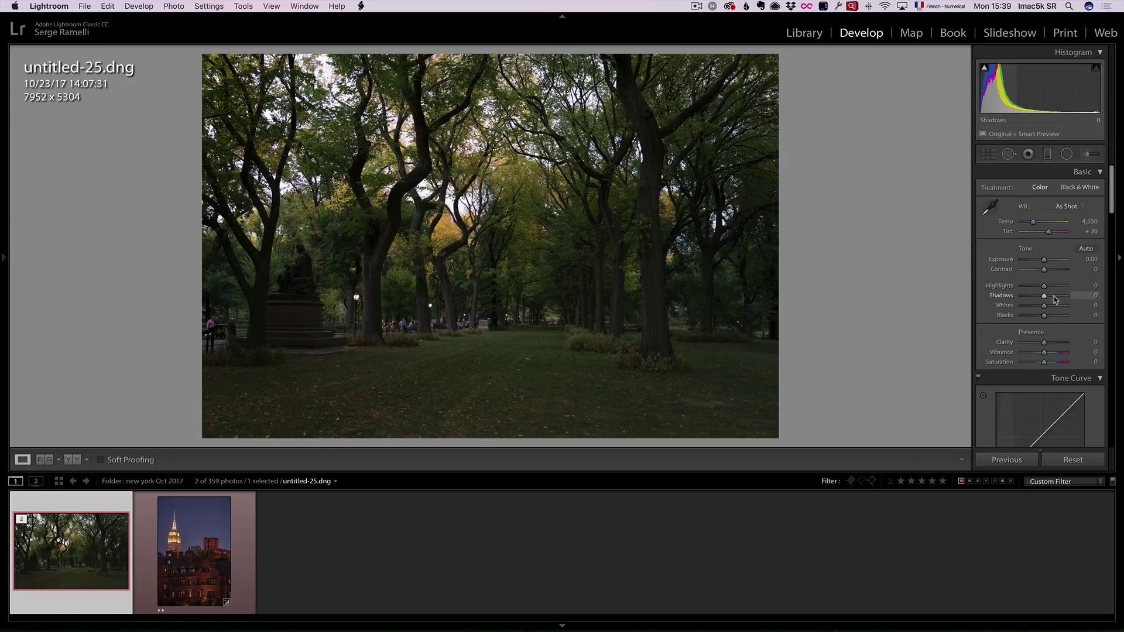
mouse_move(1052, 298)
left_mouse_down()
mouse_move(1074, 297)
mouse_move(1019, 291)
mouse_move(1037, 319)
mouse_move(1057, 306)
left_mouse_up()
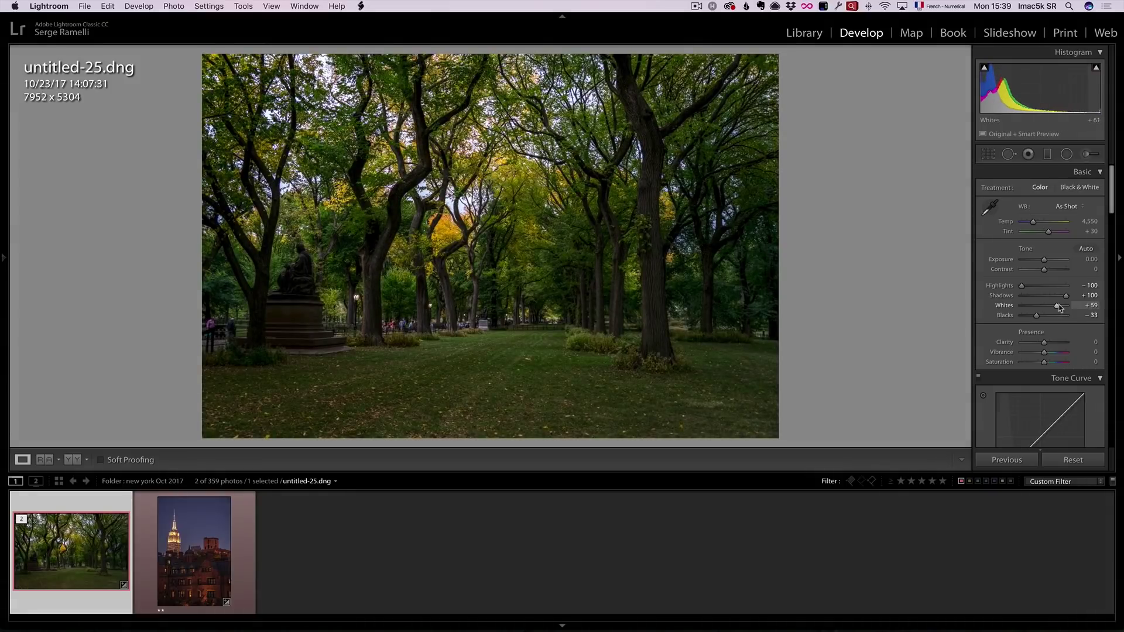
Apply Shade white balance, then set Temp 7,764, Tint +25 and Clarity −16
left_click(1066, 206)
left_click(1071, 234)
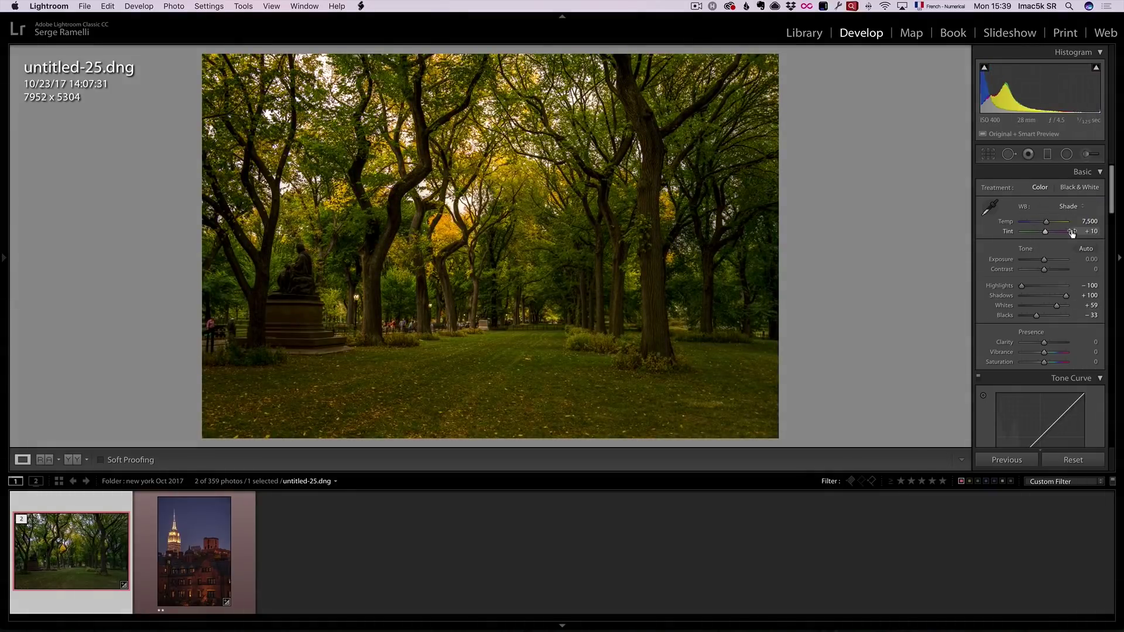
left_click_drag(1048, 235, 1052, 235)
left_click_drag(1047, 222, 1051, 225)
left_click_drag(1043, 347, 1042, 346)
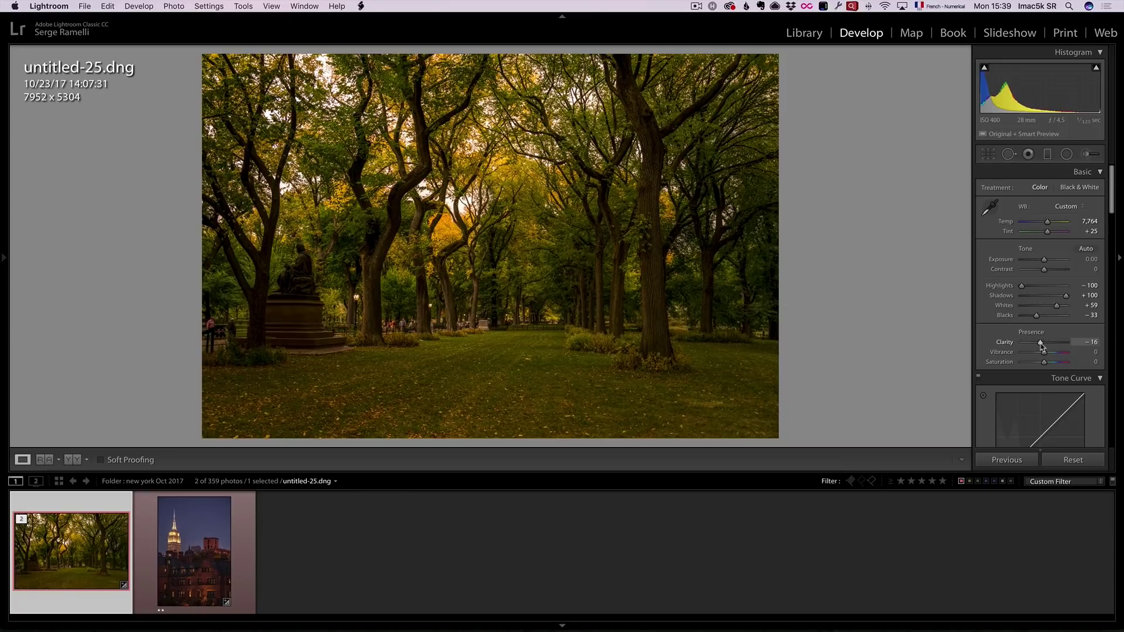
Send a copy of the park photo with Lightroom adjustments to Luminar 2018
right_click(67, 551)
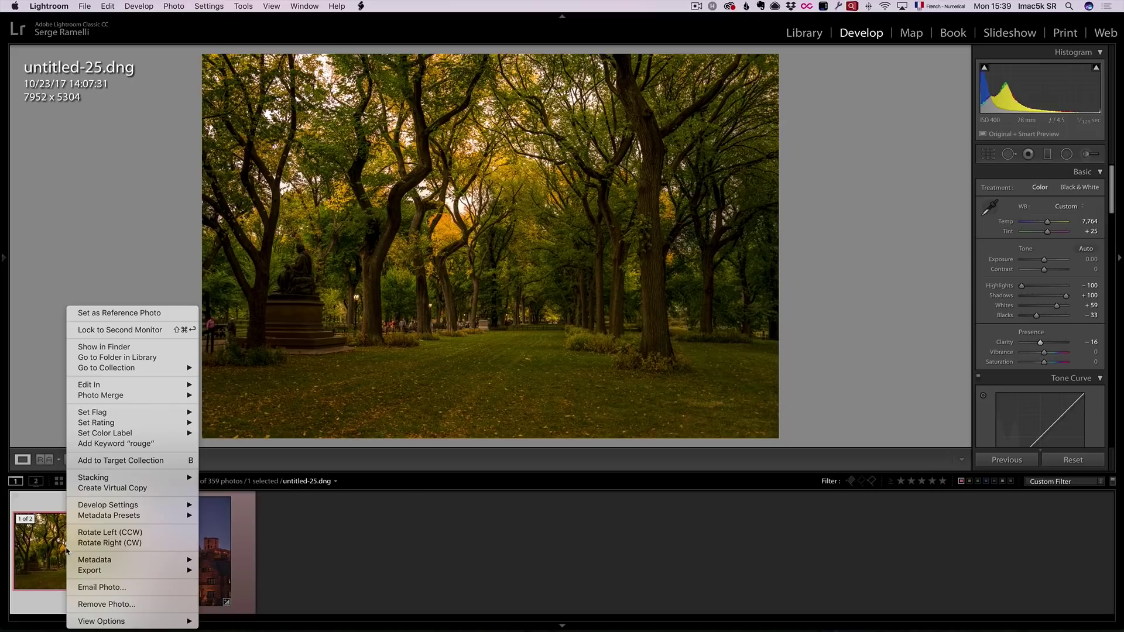
mouse_move(111, 571)
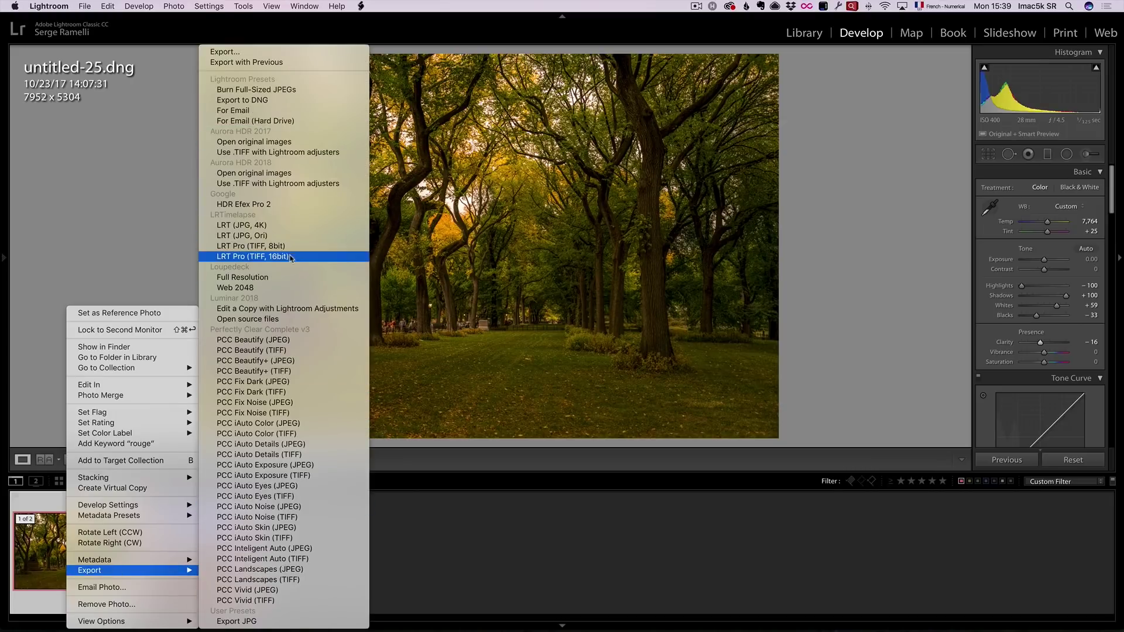
left_click(335, 310)
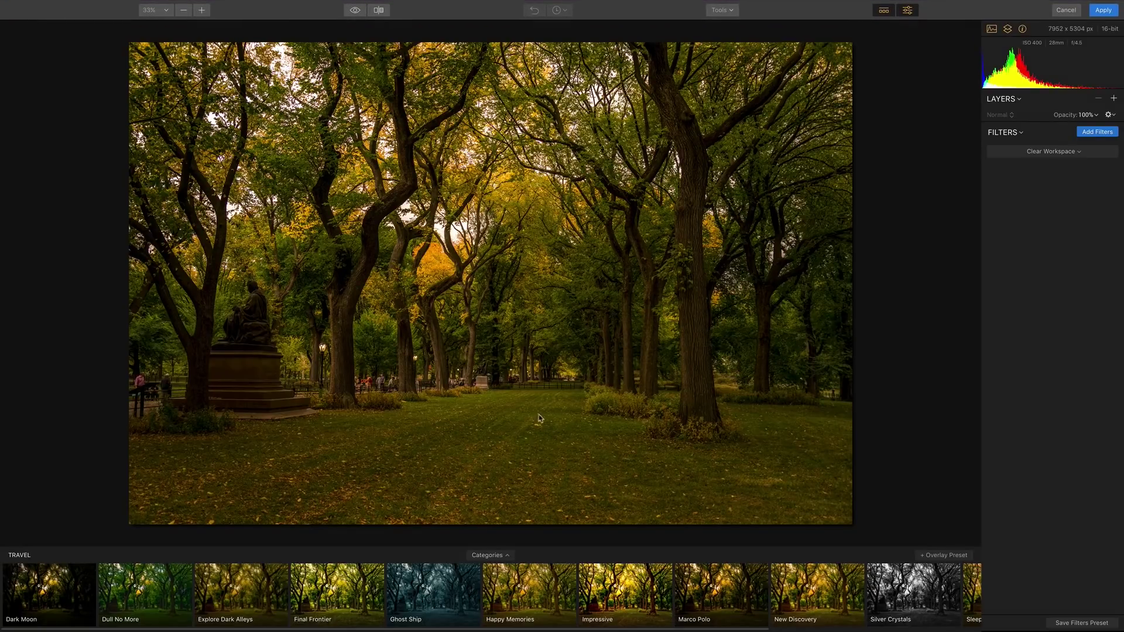
left_click(507, 556)
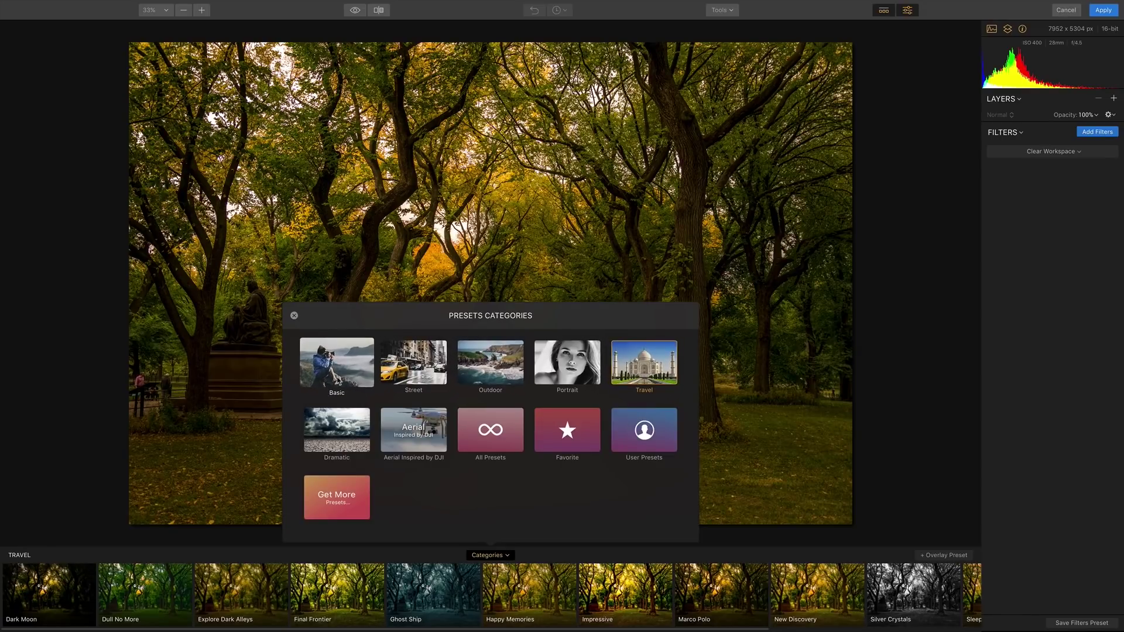
left_click(428, 561)
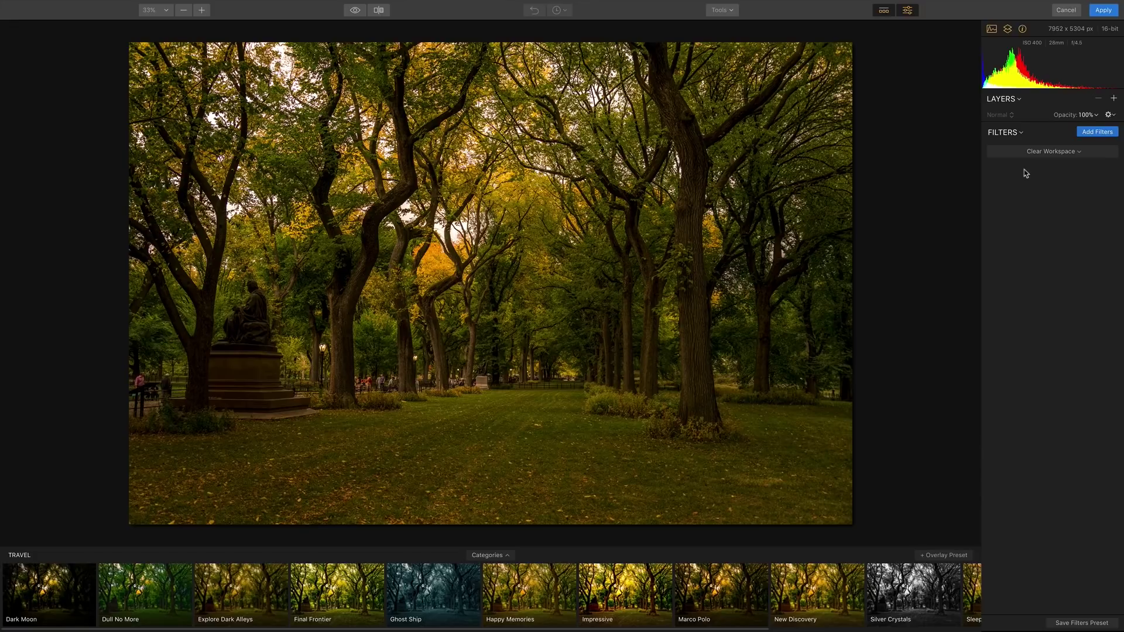
Add a Brilliance / Warmth filter, removing the accidental duplicate
left_click(1097, 132)
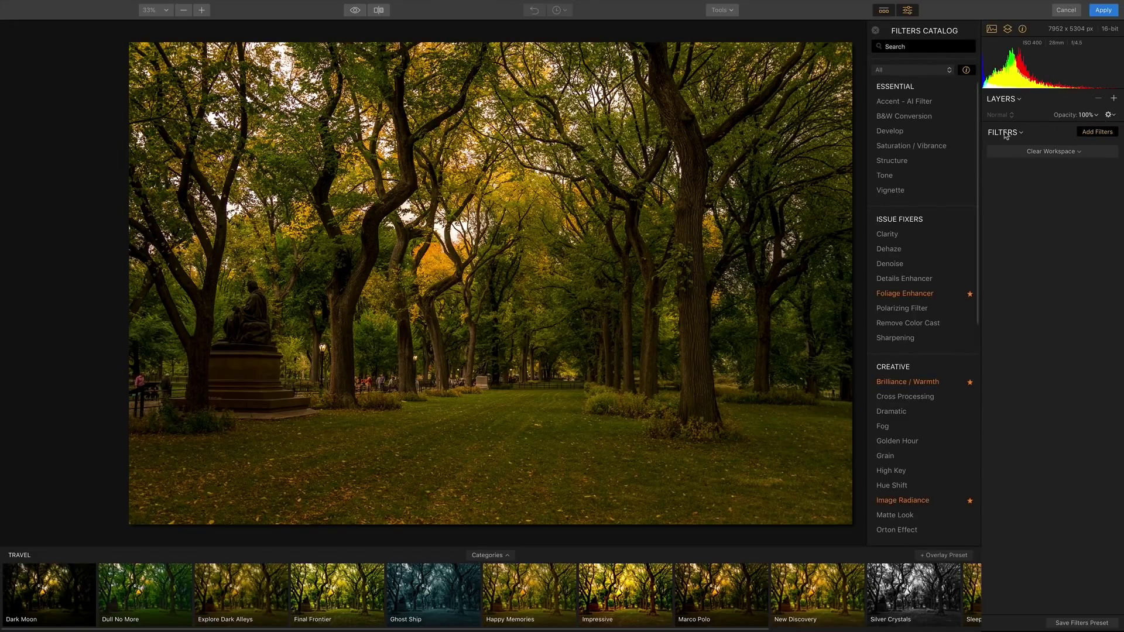
mouse_move(937, 198)
scroll(945, 333, "down", 3)
mouse_move(946, 334)
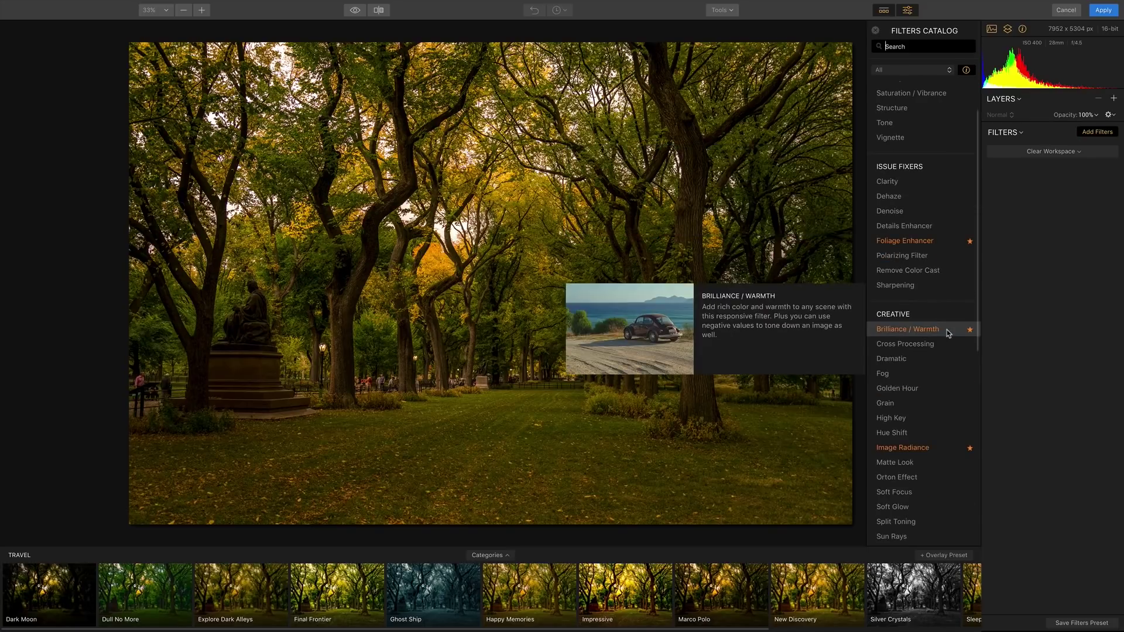
left_click(931, 332)
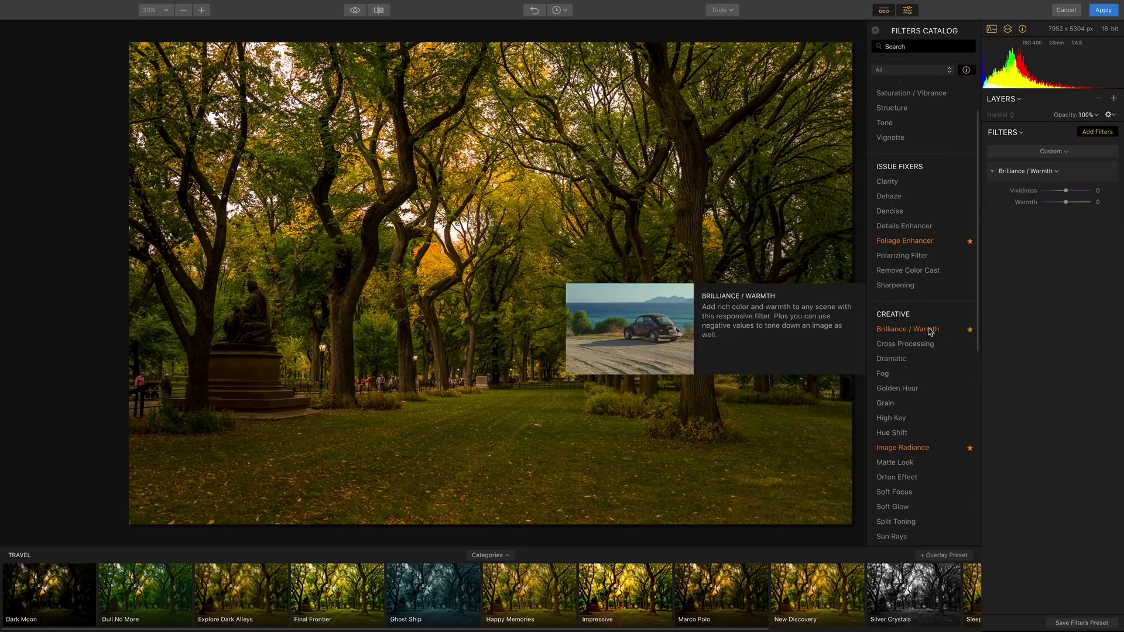
left_click(905, 330)
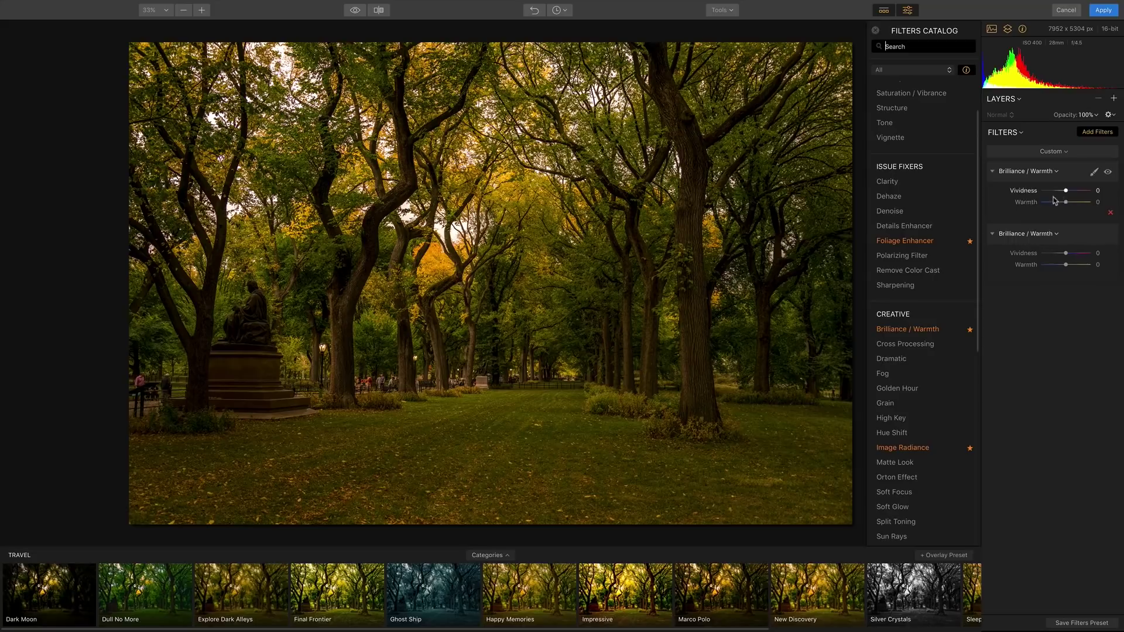
mouse_move(1112, 278)
left_click(1112, 276)
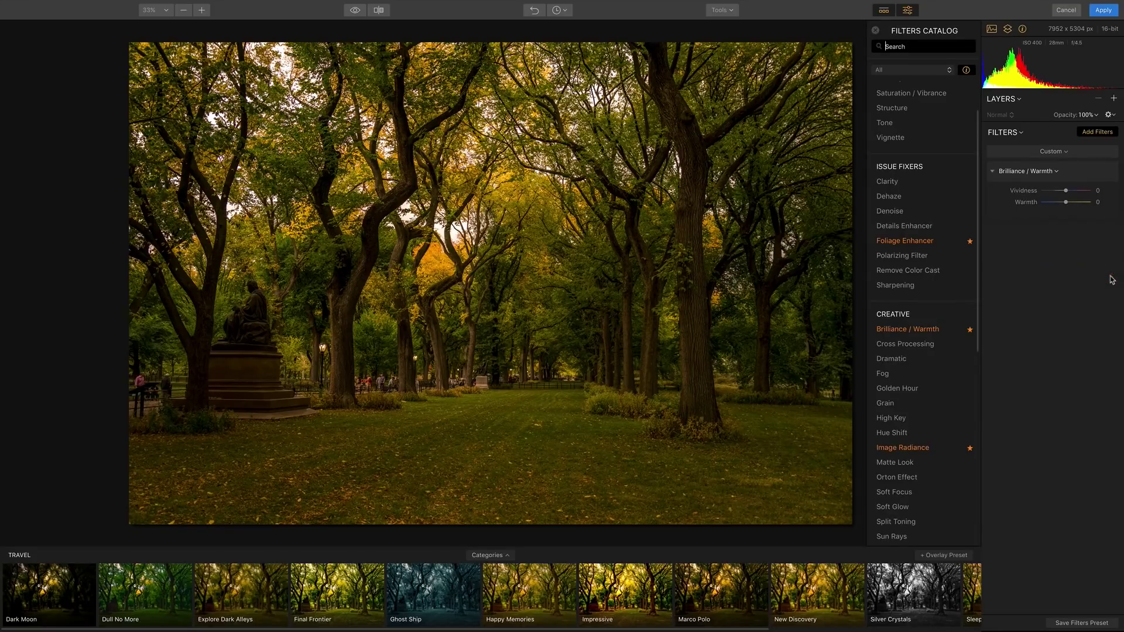
Set the Brilliance / Warmth filter to Vividness 57 and Warmth 59
left_click(1066, 202)
left_click_drag(1081, 203, 1078, 202)
left_click(1067, 191)
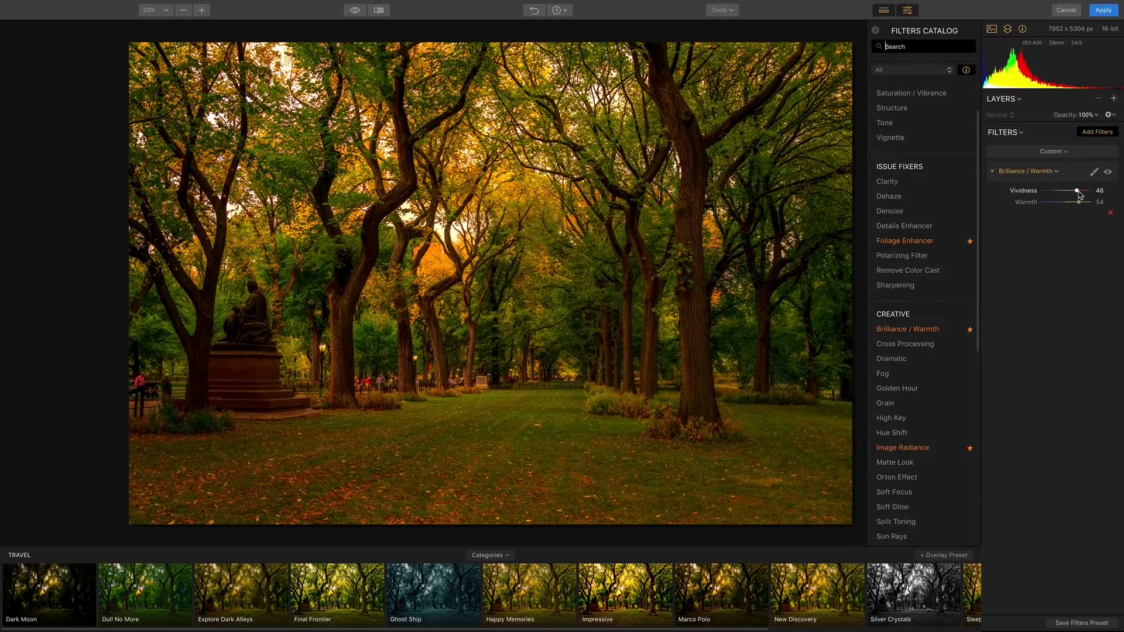
left_click_drag(1080, 195, 1083, 206)
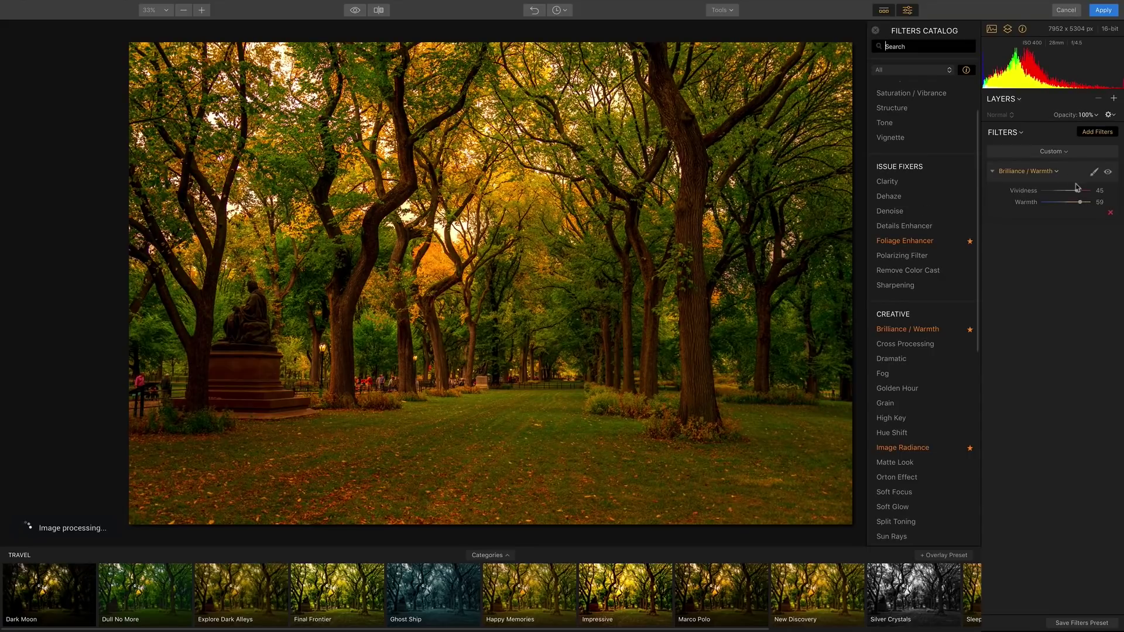
left_click_drag(1076, 191, 1080, 190)
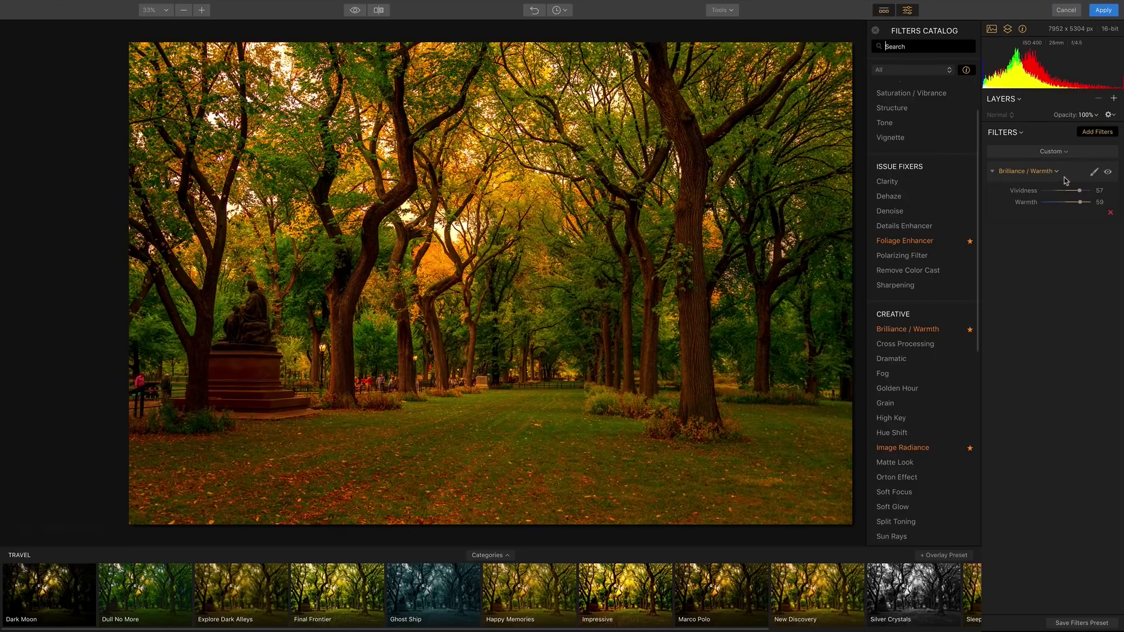
left_click(1093, 173)
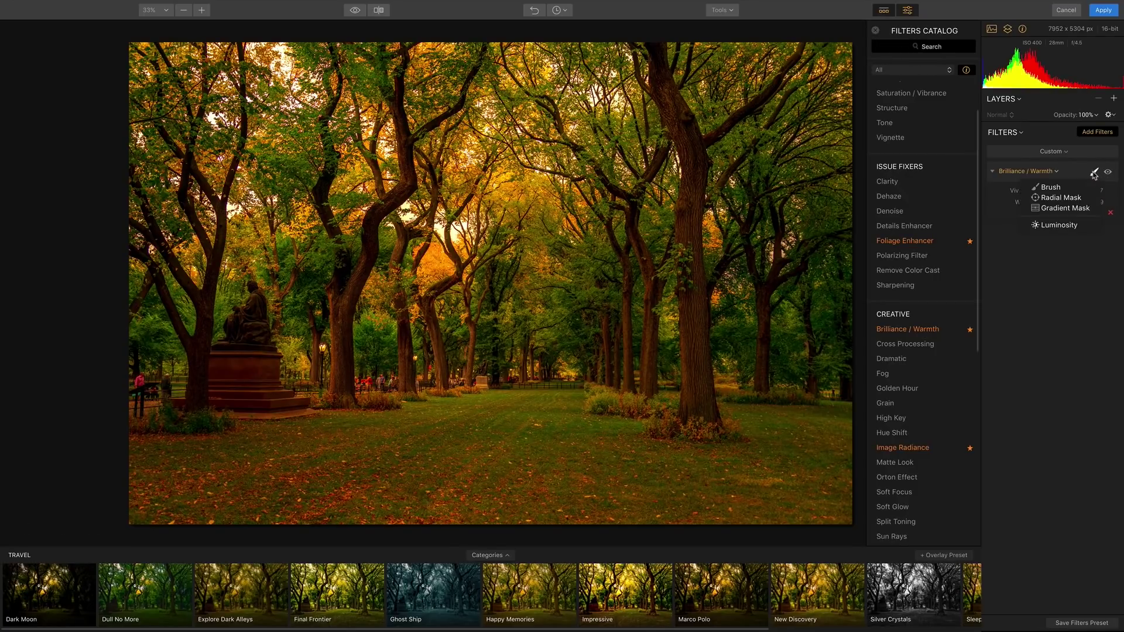
Brush-mask the filter onto the left foliage and the trunk above the statue
left_click(1051, 187)
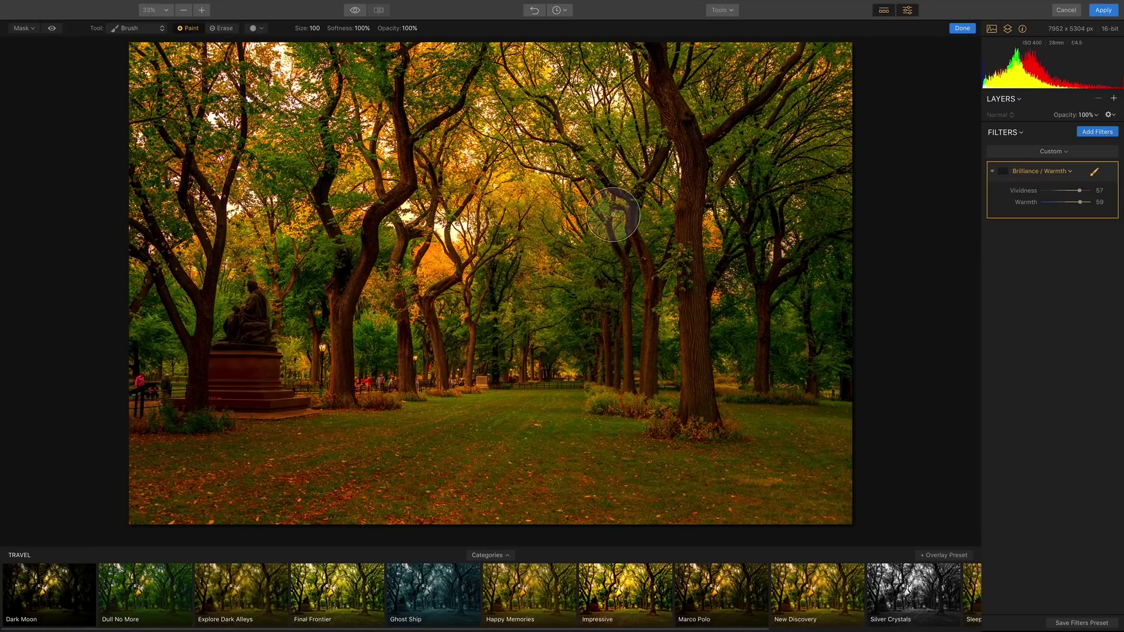
left_click(536, 196)
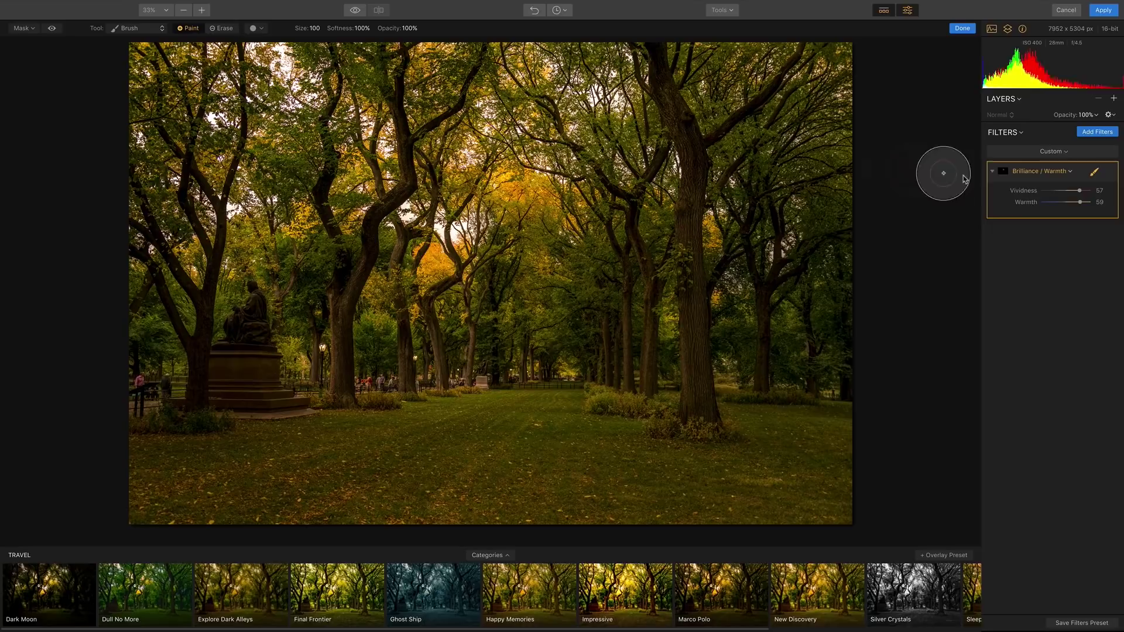
mouse_move(535, 205)
left_mouse_down()
mouse_move(537, 308)
mouse_move(538, 287)
mouse_move(417, 267)
mouse_move(525, 174)
mouse_move(532, 299)
mouse_move(535, 223)
left_mouse_up()
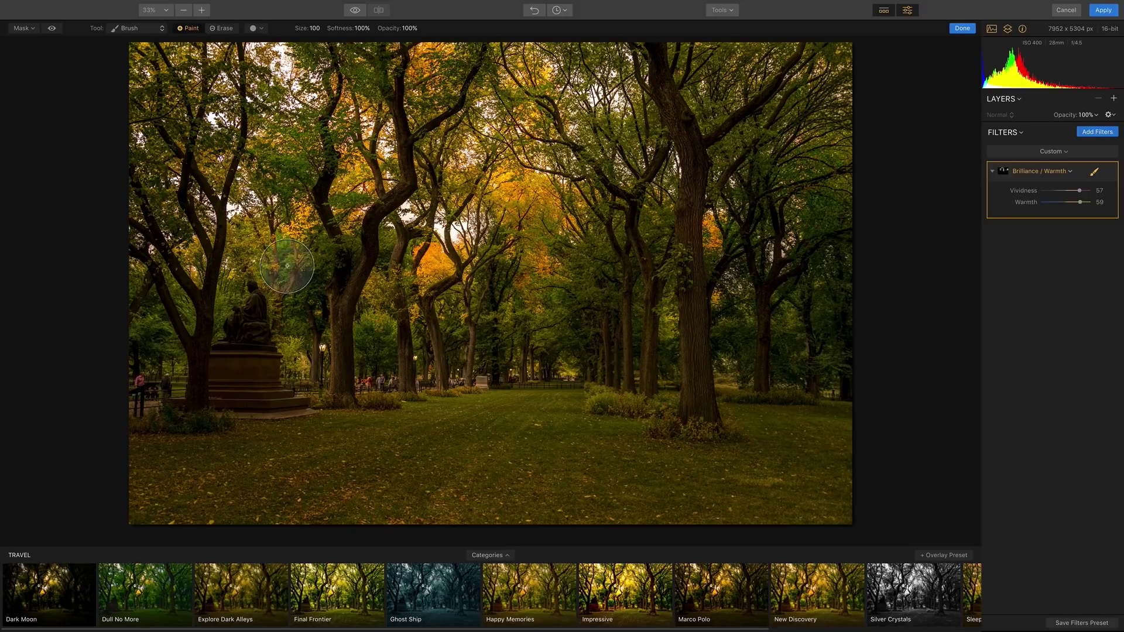
mouse_move(290, 252)
left_mouse_down()
mouse_move(287, 352)
mouse_move(295, 333)
mouse_move(279, 270)
left_mouse_up()
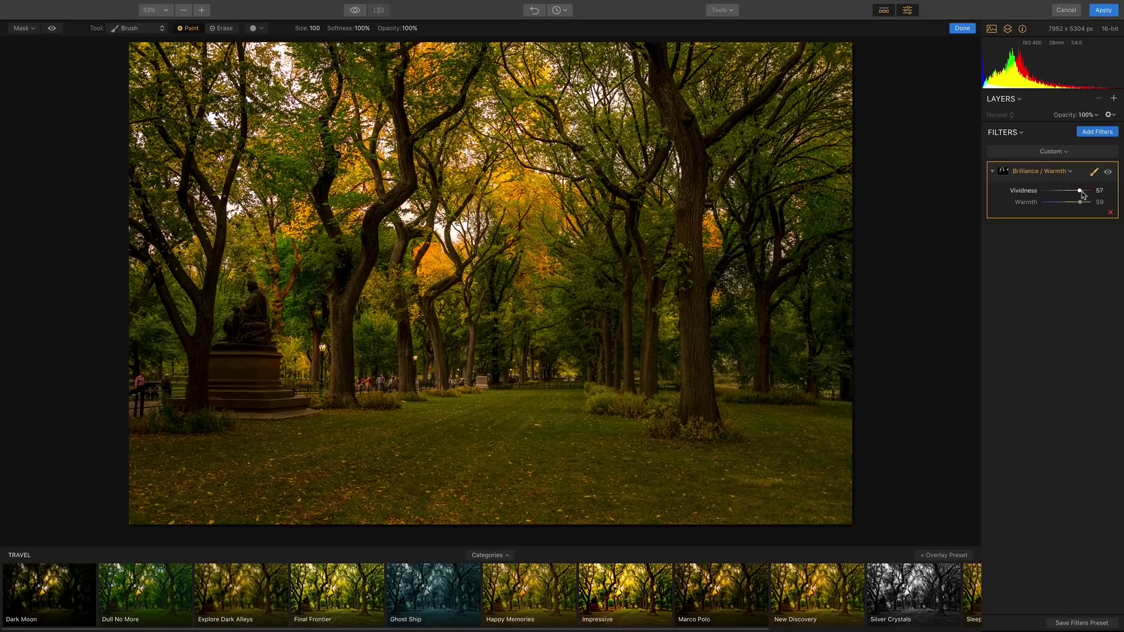
Paint the central trunks and upper-left trees, then lower Vividness to 44
left_click_drag(1081, 202, 1095, 203)
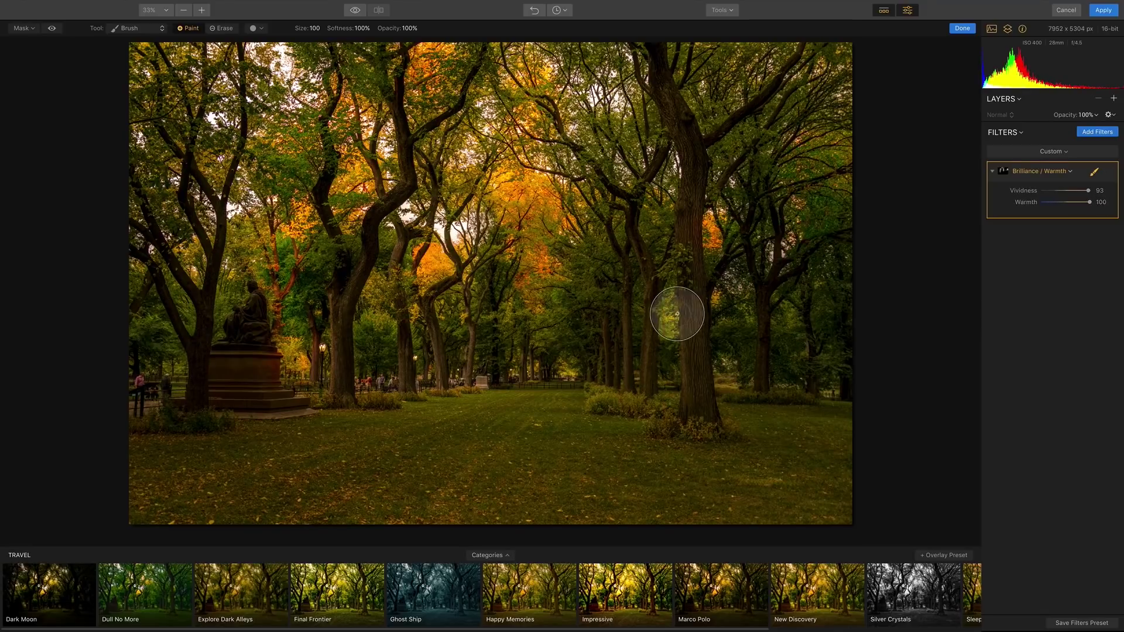
mouse_move(501, 306)
left_mouse_down()
mouse_move(549, 291)
mouse_move(601, 297)
mouse_move(624, 314)
mouse_move(659, 302)
mouse_move(666, 316)
mouse_move(727, 298)
mouse_move(730, 366)
mouse_move(786, 307)
mouse_move(785, 333)
mouse_move(823, 284)
left_mouse_up()
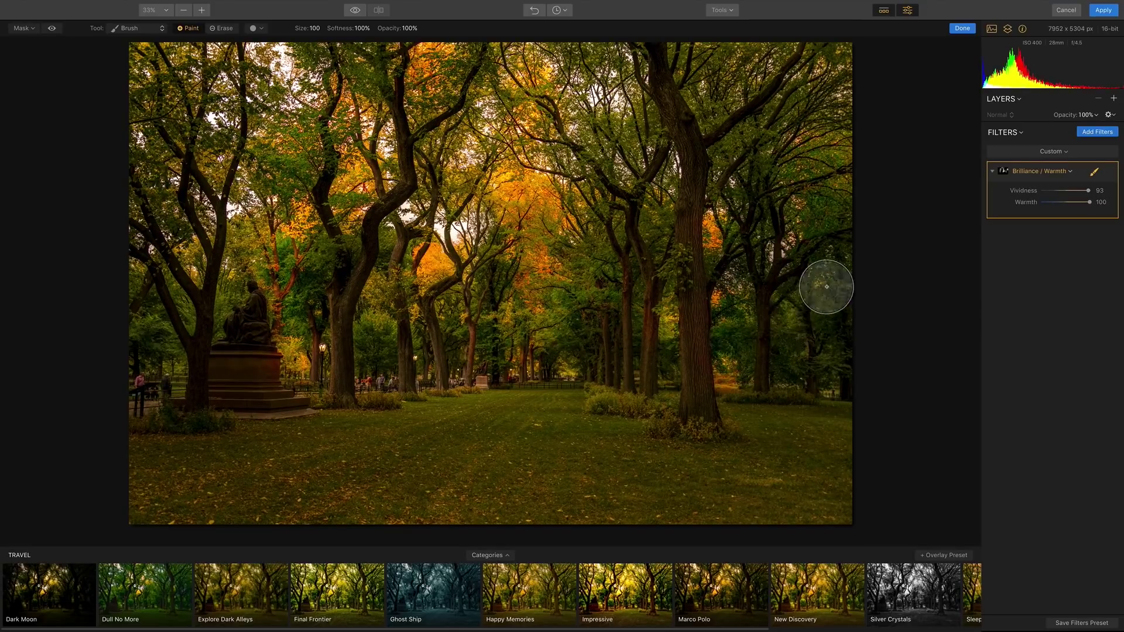
mouse_move(314, 128)
left_mouse_down()
mouse_move(283, 82)
mouse_move(221, 138)
mouse_move(186, 97)
left_mouse_up()
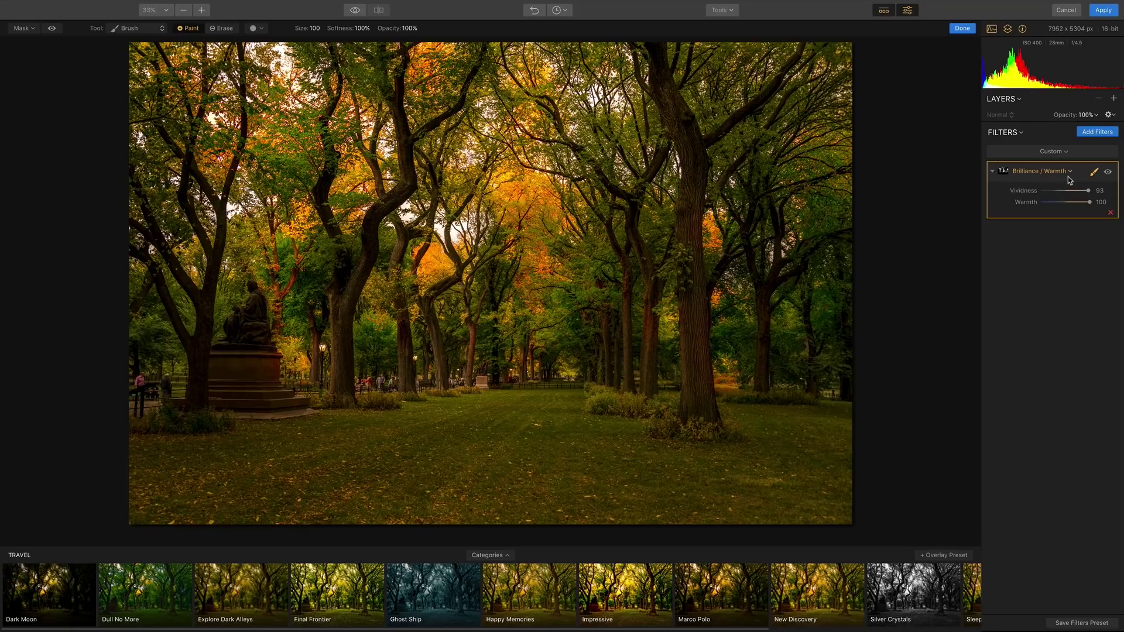
left_click_drag(1080, 196, 1079, 194)
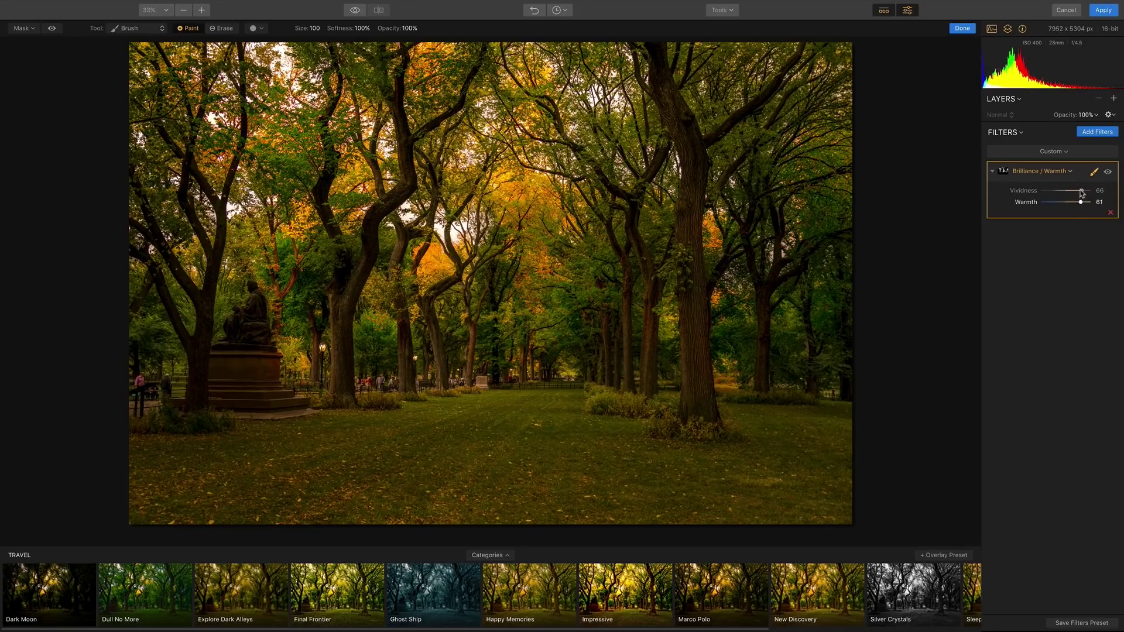
left_click_drag(1081, 193, 1076, 195)
Add a Sun Rays filter from the Creative section of the Filters Catalog
left_click(1098, 132)
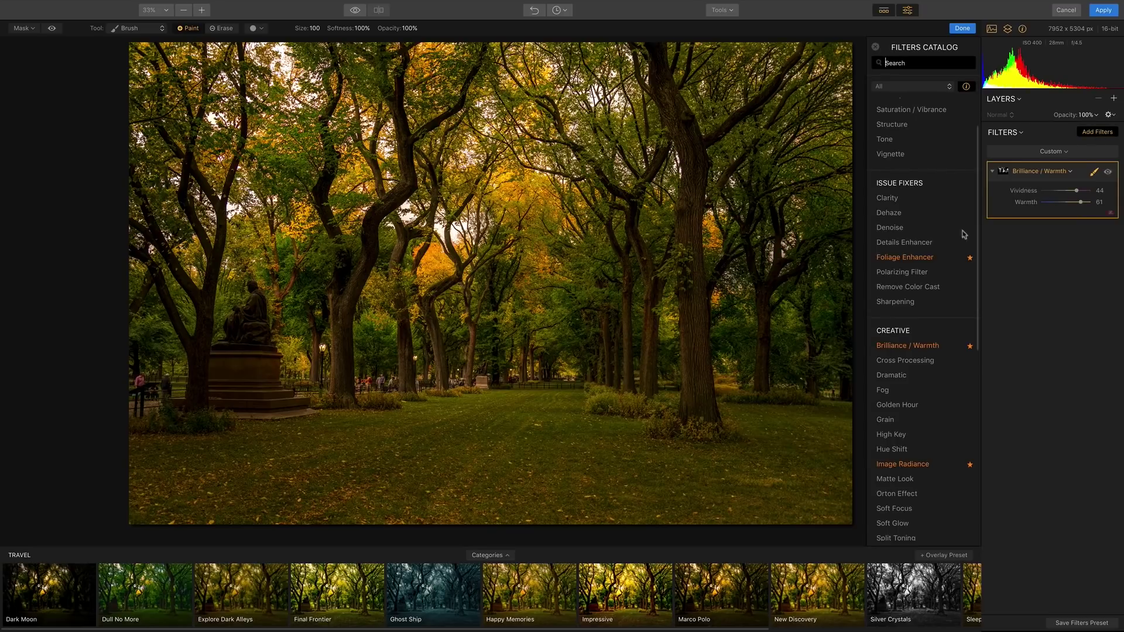
mouse_move(952, 289)
scroll(951, 289, "down", 10)
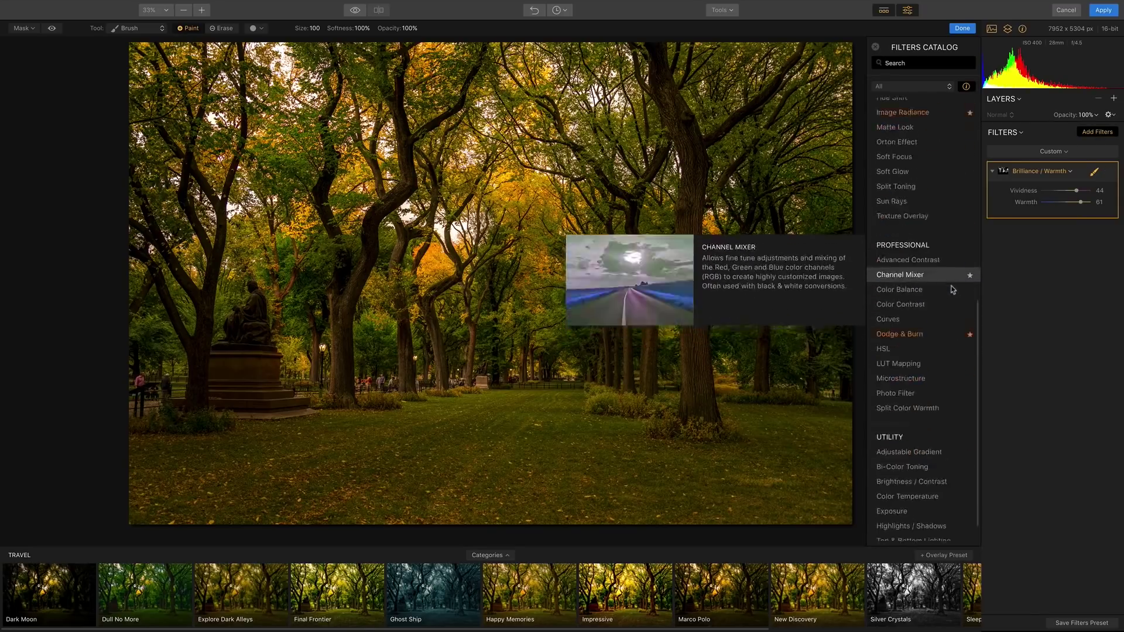
scroll(949, 336, "up", 10)
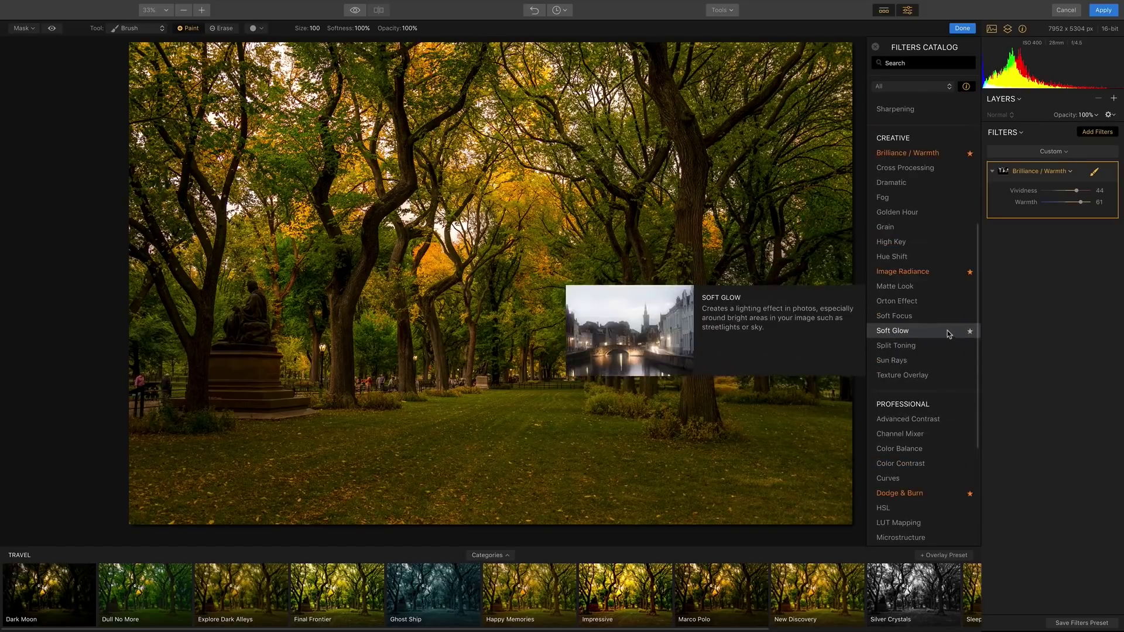
scroll(946, 293, "down", 4)
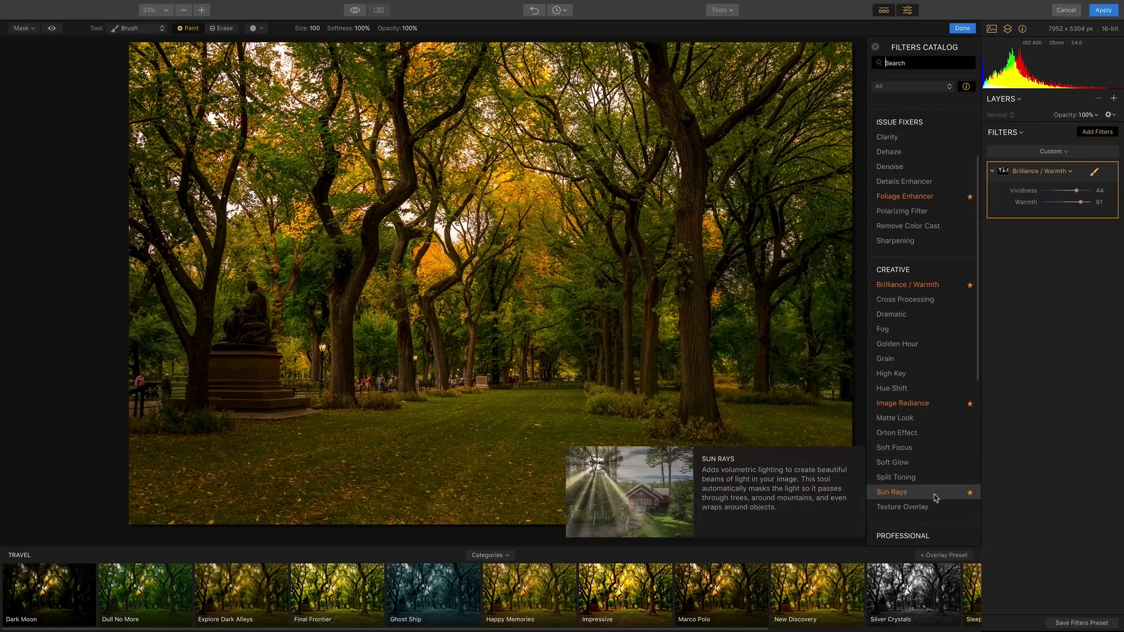
left_click(935, 498)
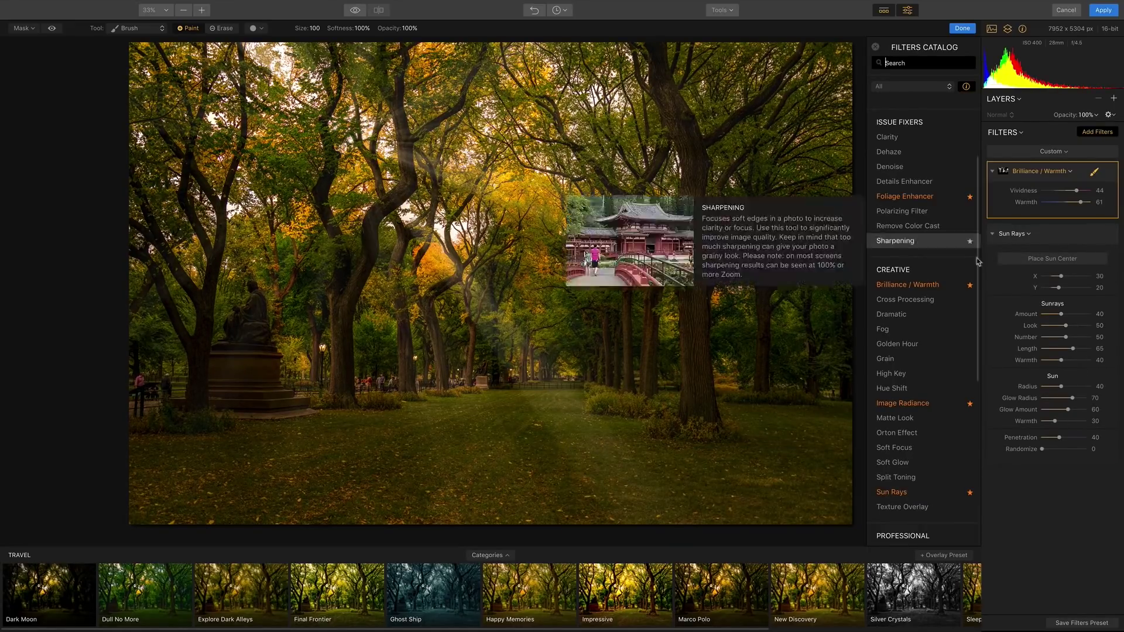
left_click_drag(1061, 279, 1074, 281)
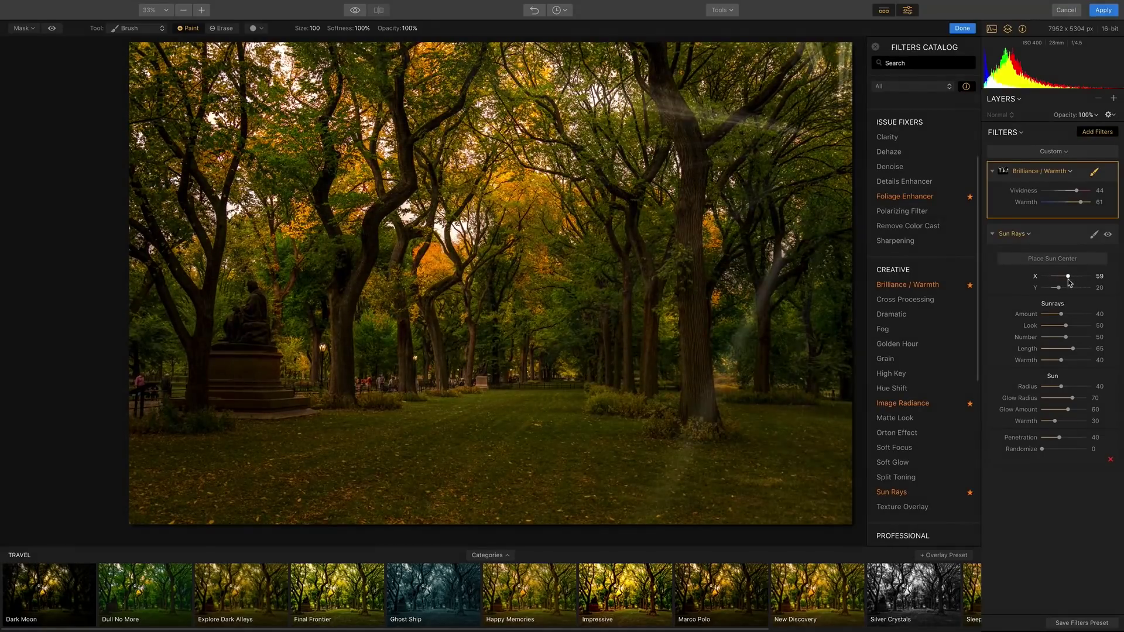
Position the sun centre at X 29, Y 20 and adjust the ray Amount
mouse_move(1073, 282)
left_mouse_down()
mouse_move(1057, 285)
mouse_move(1076, 283)
mouse_move(1062, 292)
mouse_move(1061, 279)
left_mouse_up()
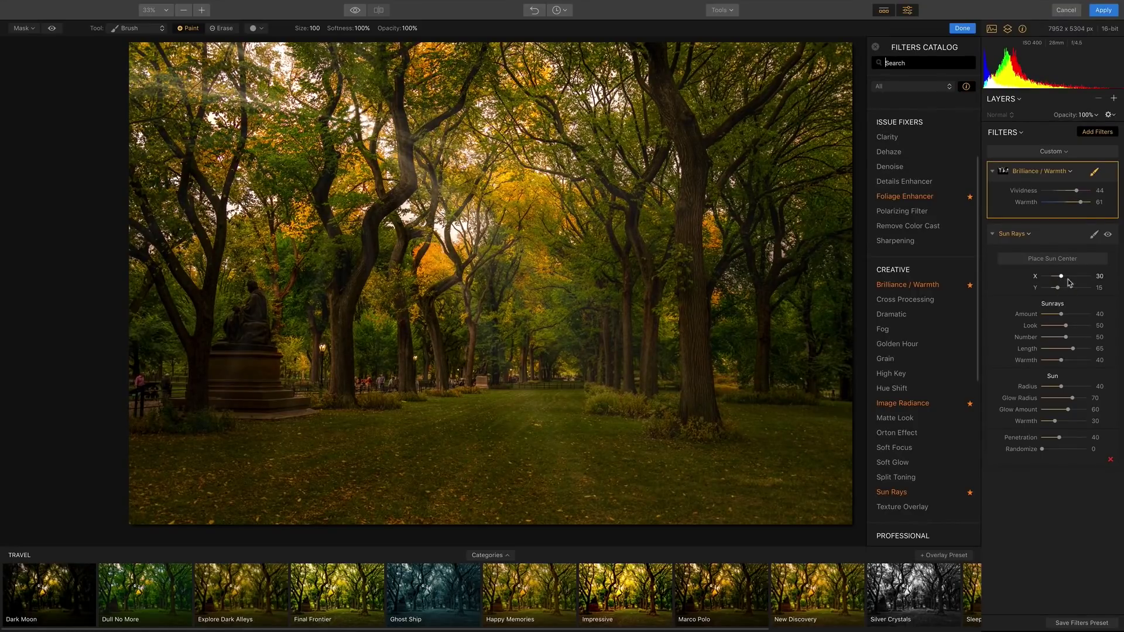
left_click_drag(1061, 279, 1061, 279)
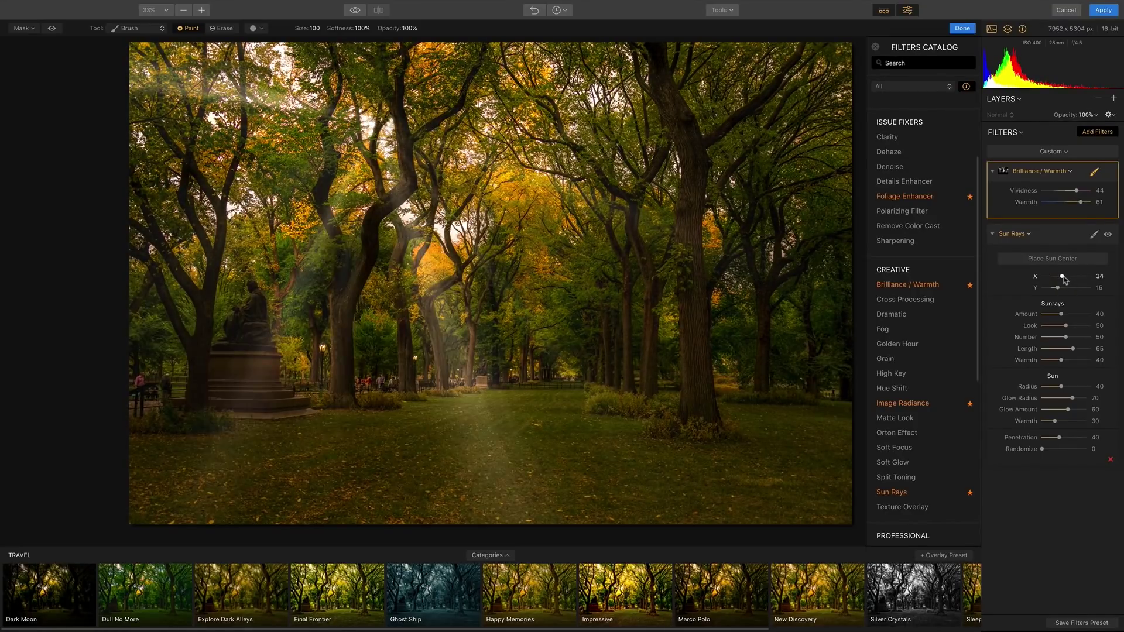
left_click_drag(1059, 289, 1060, 291)
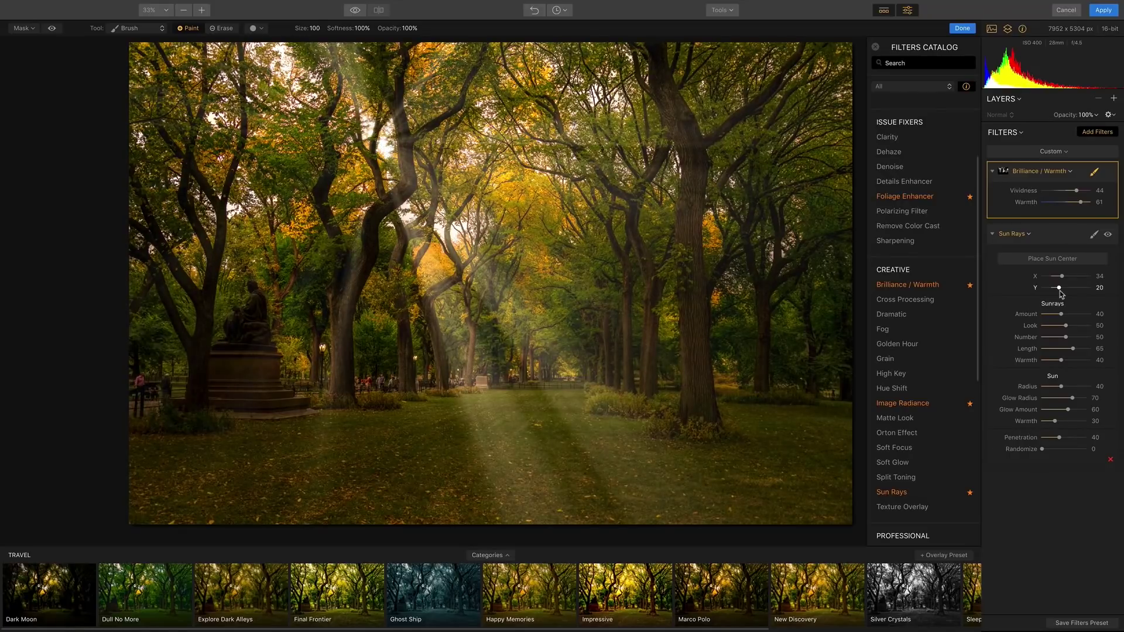
left_click_drag(1063, 280, 1062, 281)
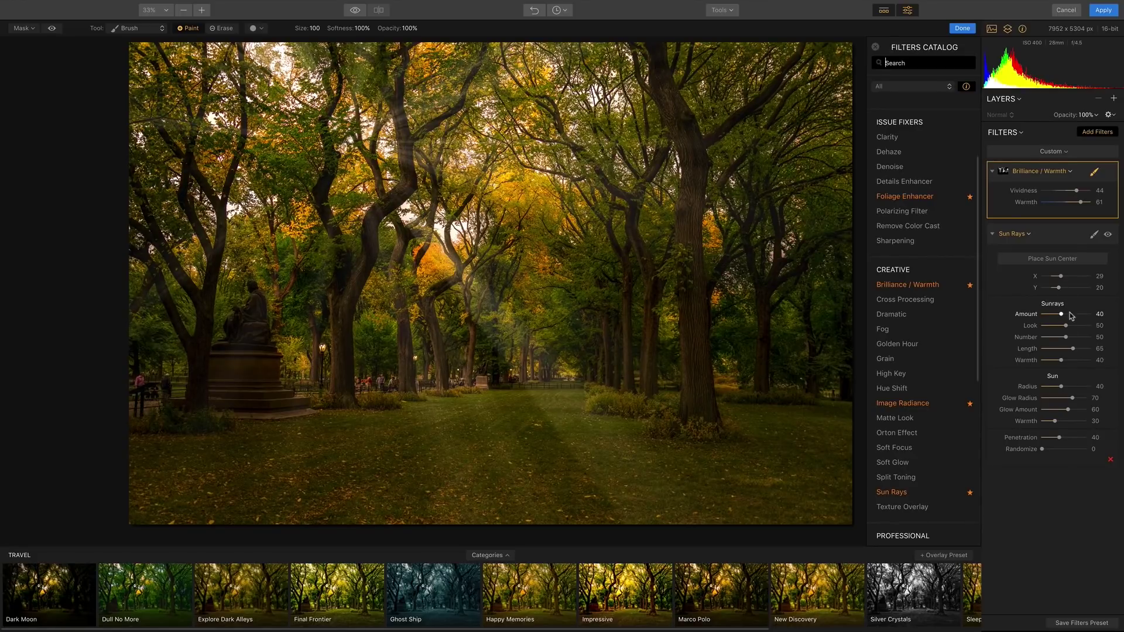
left_click_drag(1061, 314, 1063, 340)
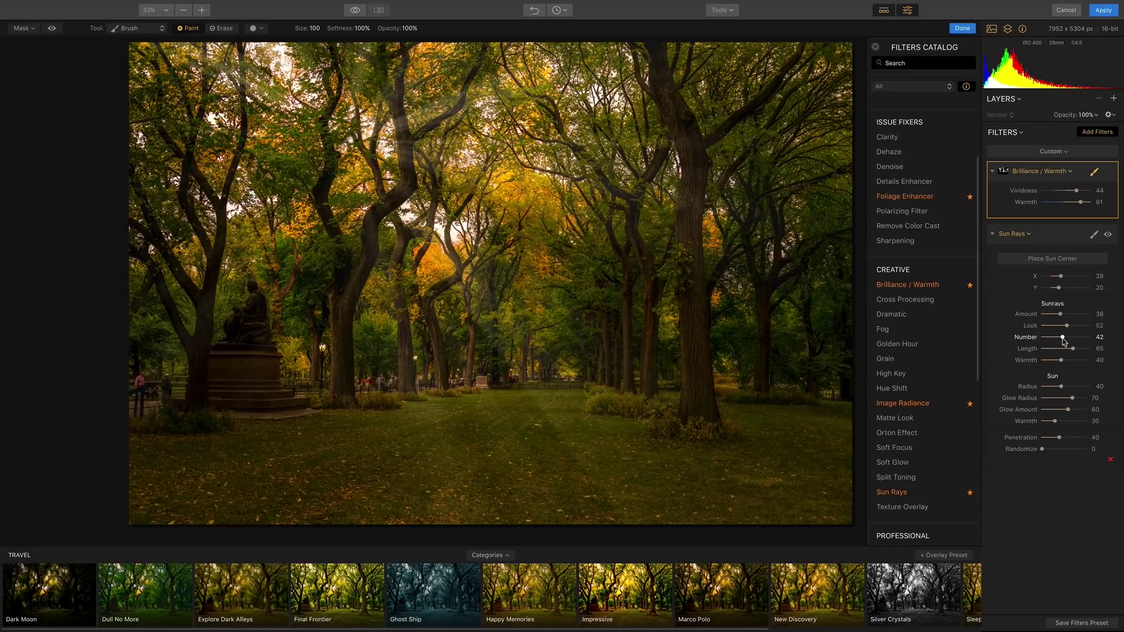
Set Sun Rays Warmth 73, Radius 83, Glow Radius 100, Glow Amount 74, and reduce Penetration
mouse_move(1073, 350)
left_mouse_down()
mouse_move(1099, 350)
mouse_move(1069, 350)
mouse_move(1087, 349)
left_mouse_up()
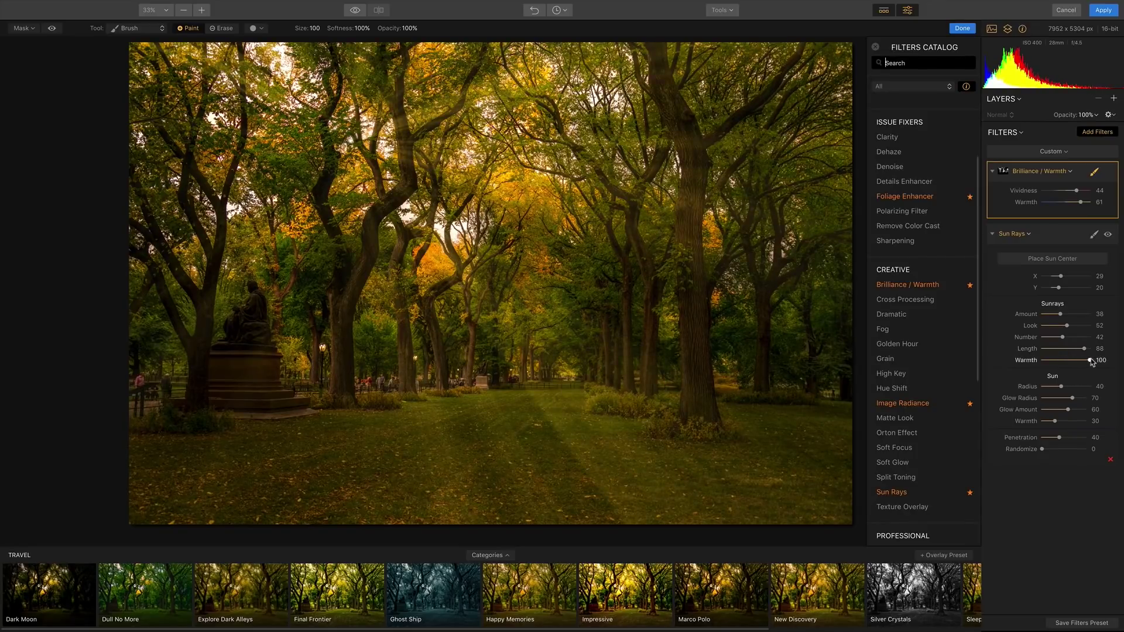
left_click_drag(1046, 361, 1061, 362)
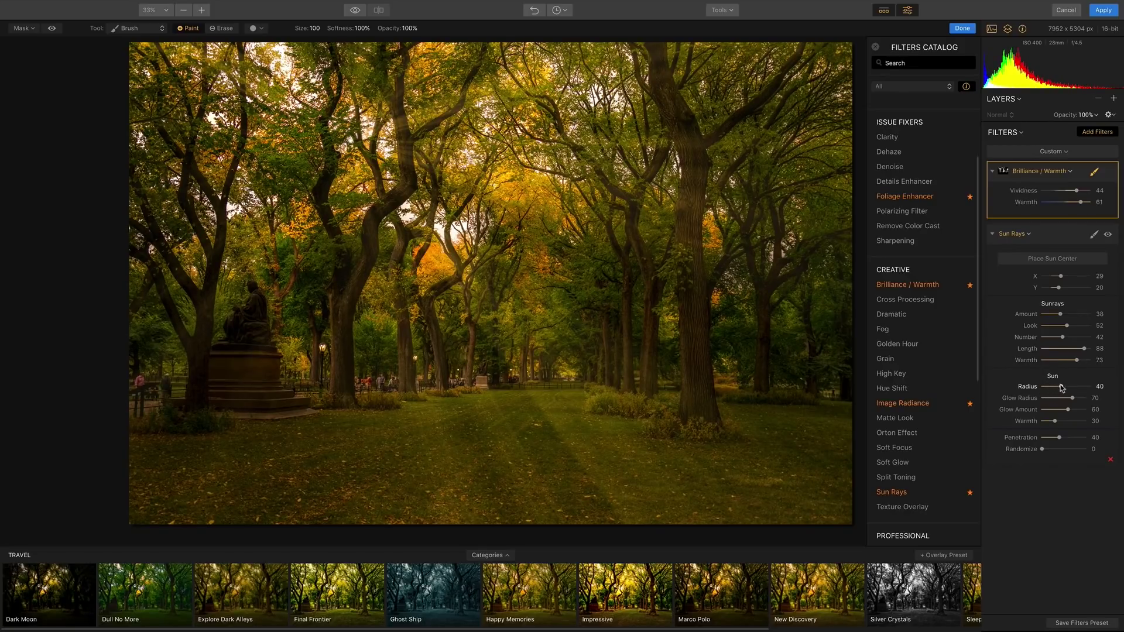
left_click_drag(1077, 388, 1092, 387)
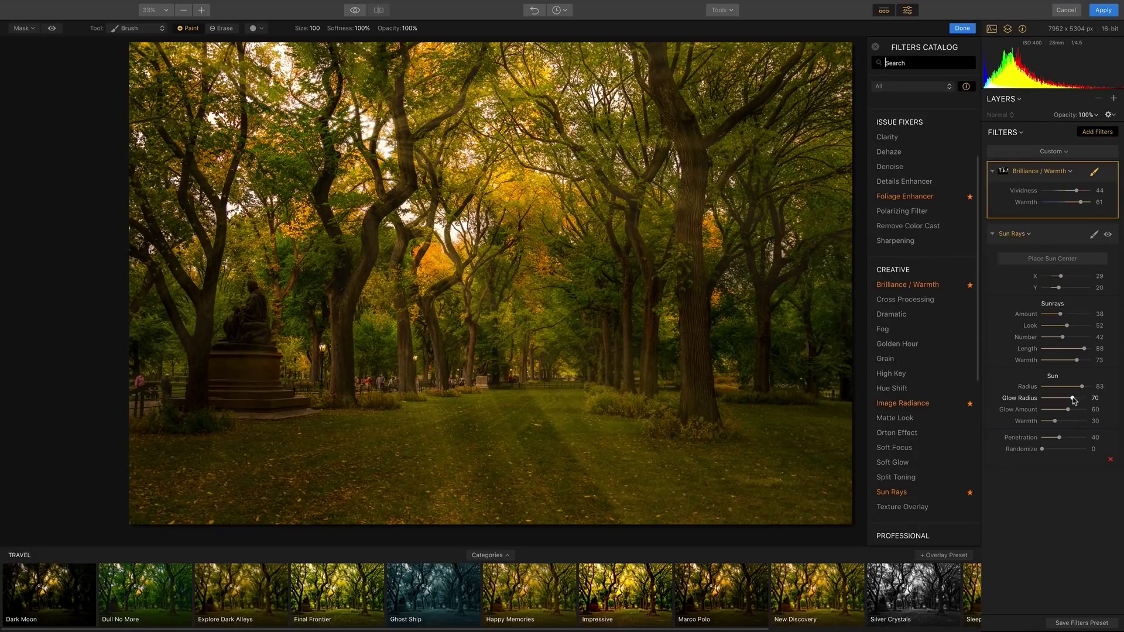
left_click_drag(1073, 399, 1084, 401)
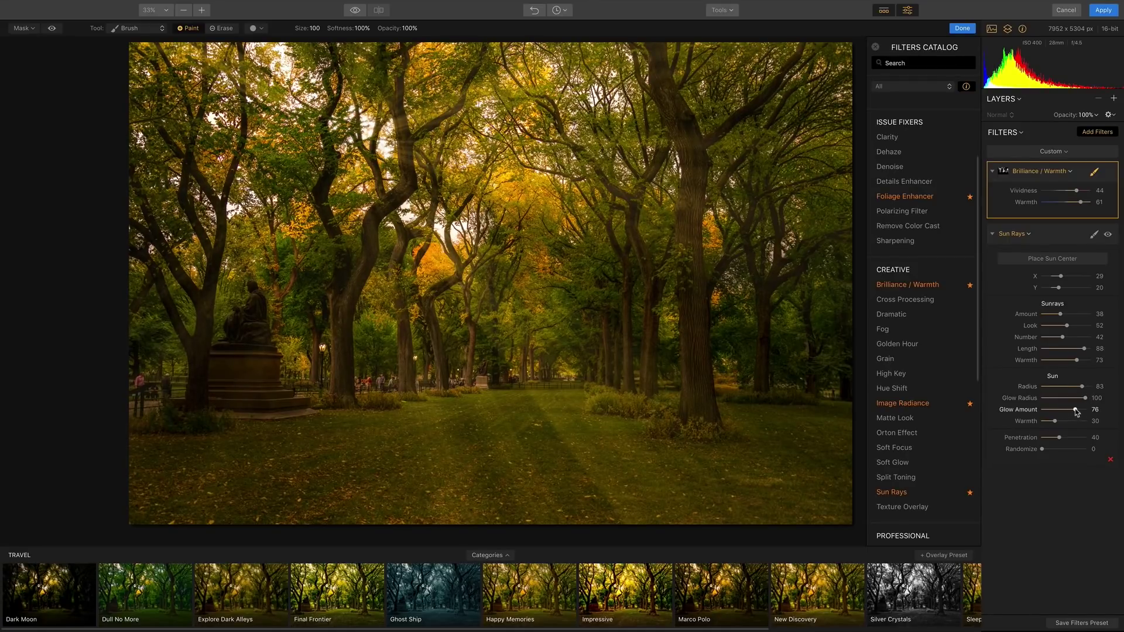
left_click_drag(1076, 412, 1074, 412)
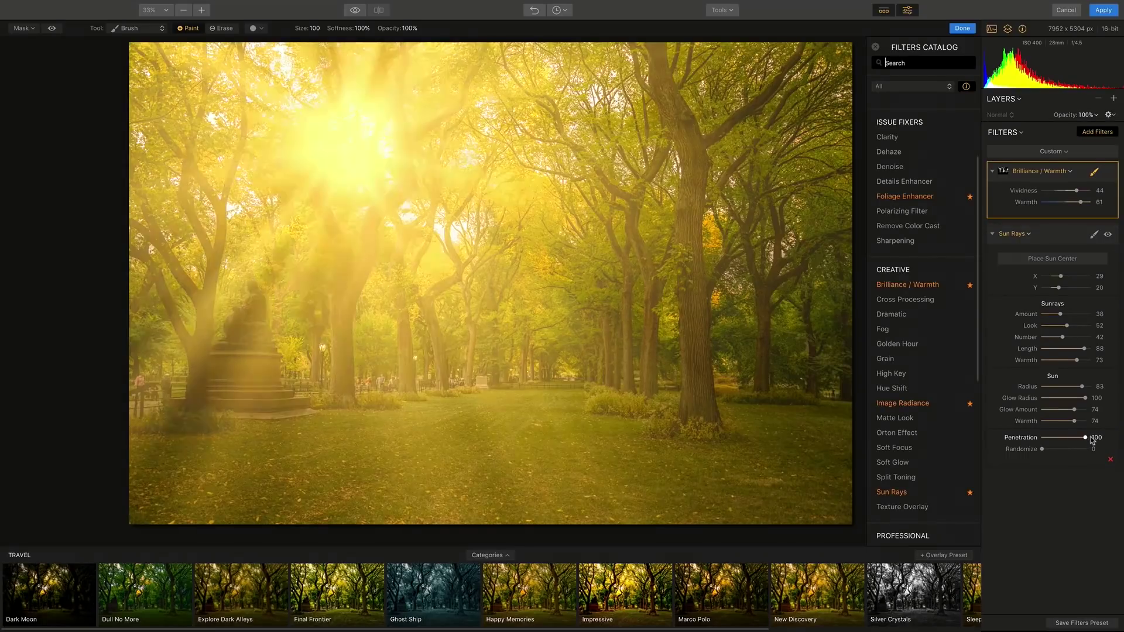
left_click_drag(1081, 441, 1064, 442)
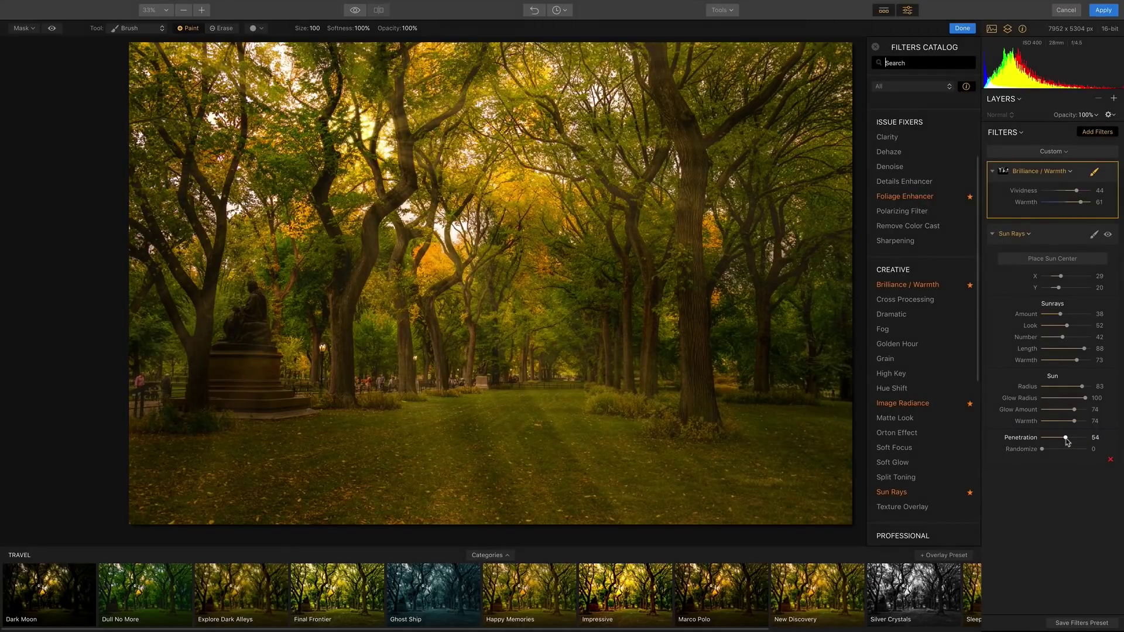
left_click_drag(1067, 442, 1065, 442)
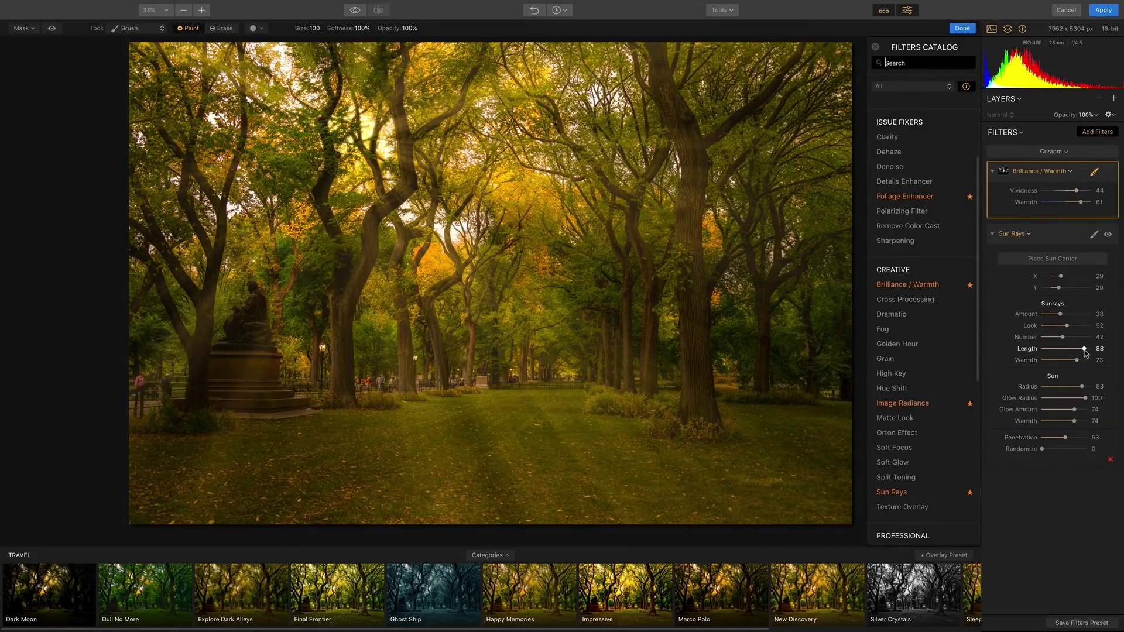
Shorten rays to Length 60, compare with rays off, and set Penetration to 46
left_click_drag(1073, 352, 1071, 353)
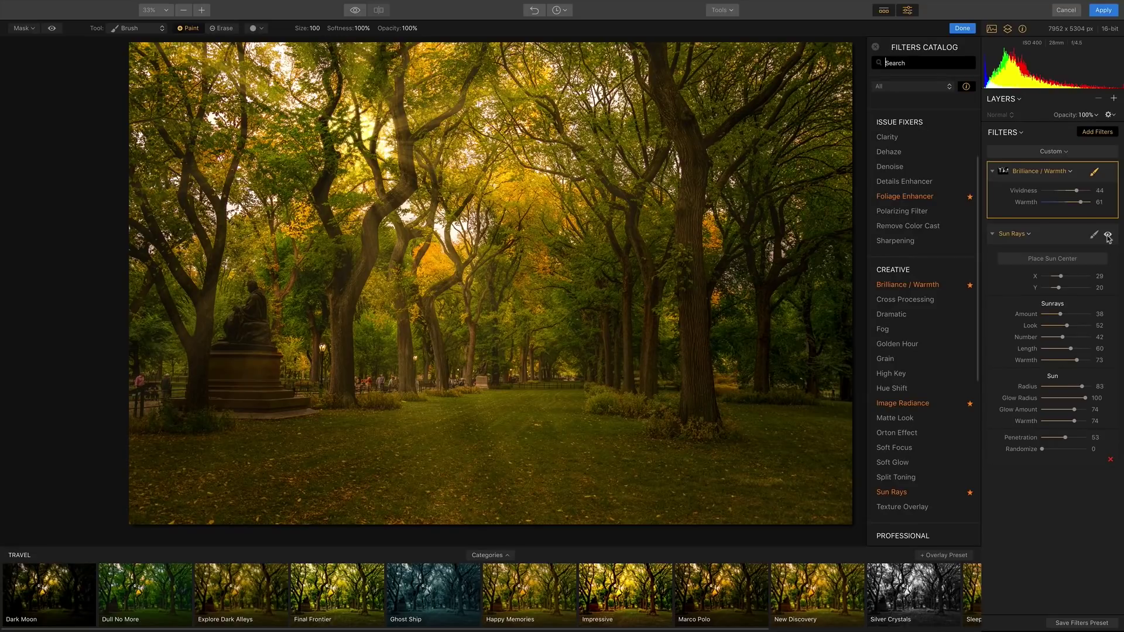
left_click(1108, 236)
left_click(1108, 235)
left_click_drag(1064, 443, 1061, 443)
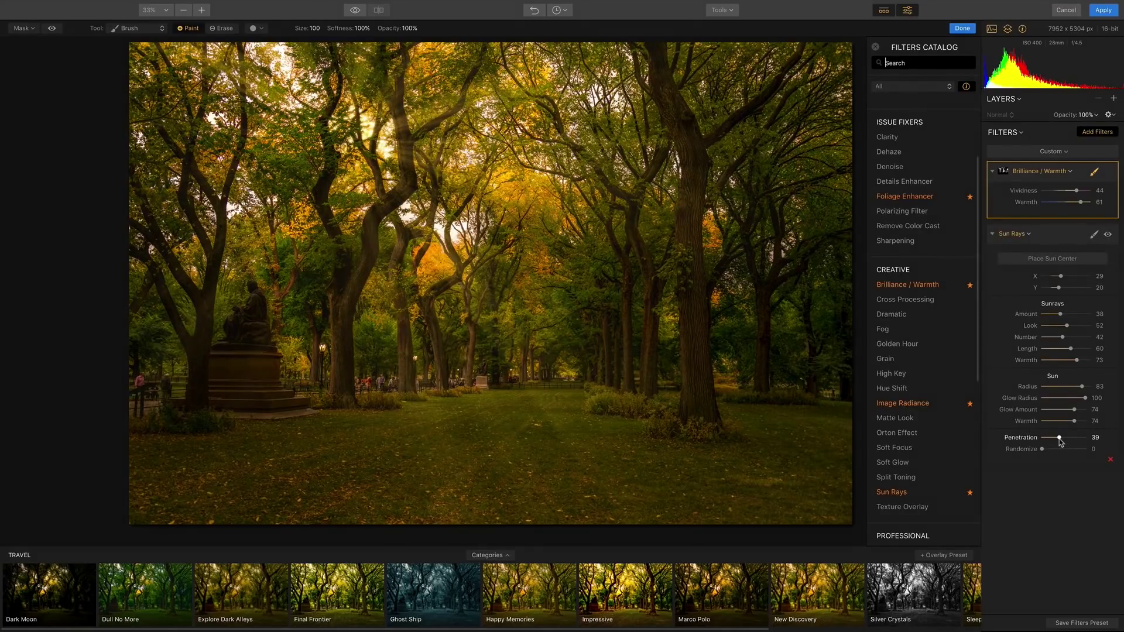
left_click_drag(1062, 439, 1064, 438)
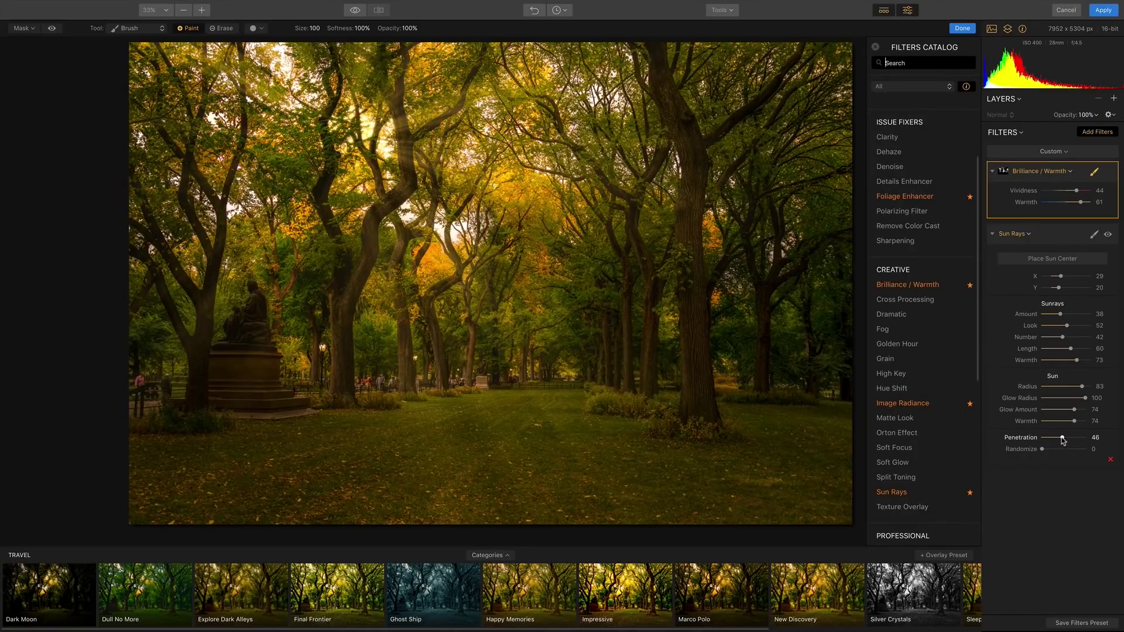
Add a Dodge & Burn filter from the Filters Catalog
left_click(1098, 132)
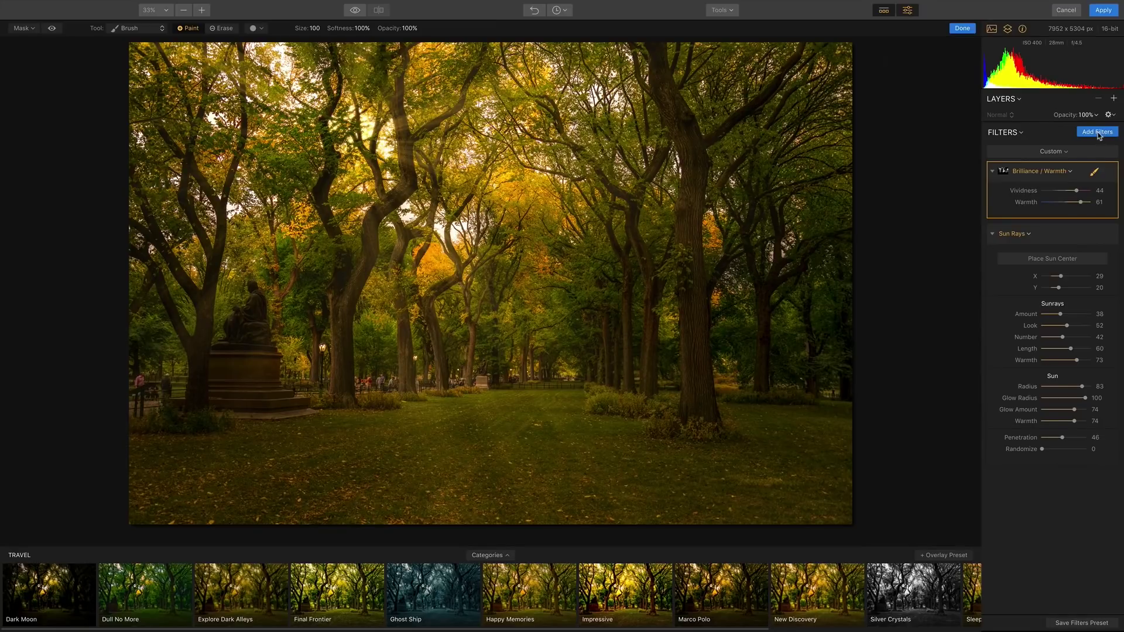
left_click(1097, 133)
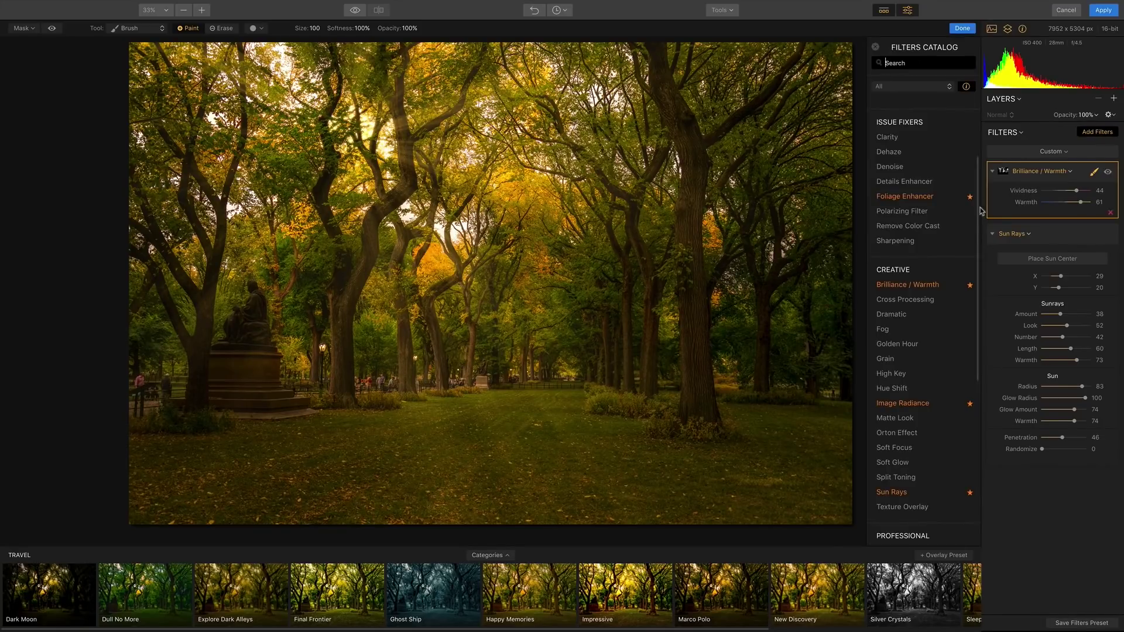
mouse_move(924, 238)
scroll(954, 239, "down", 3)
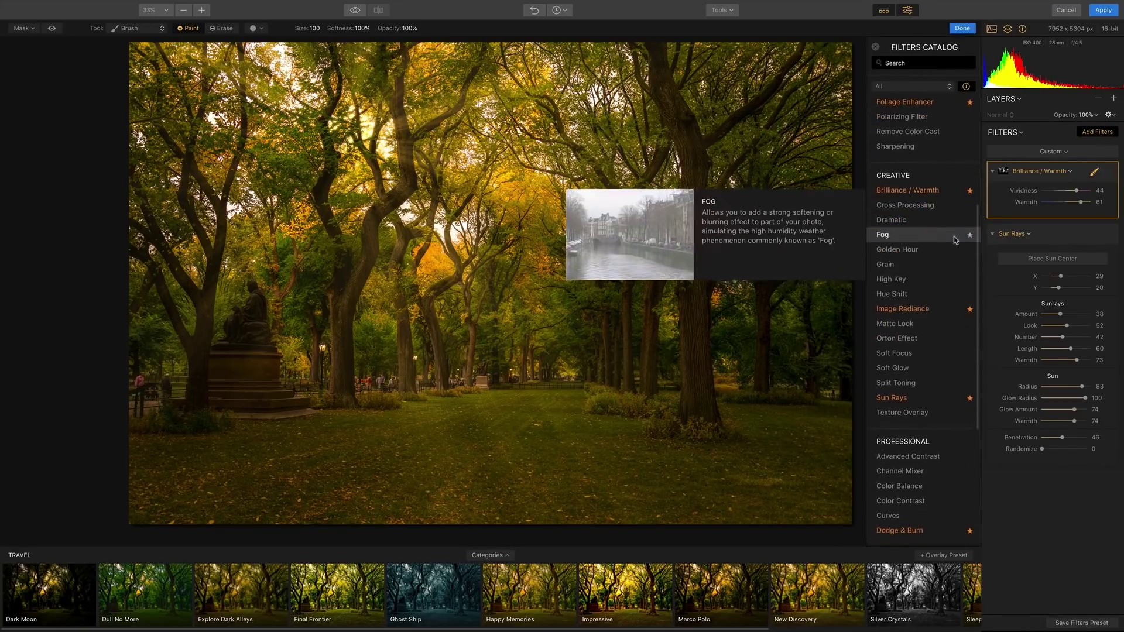
scroll(957, 240, "up", 5)
scroll(957, 240, "down", 6)
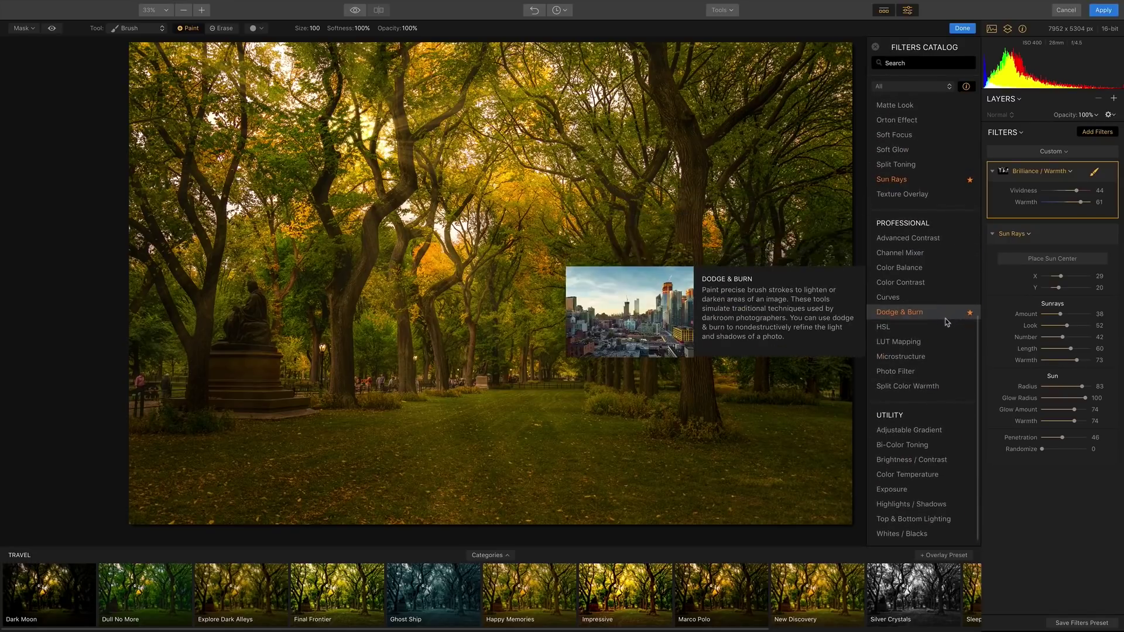
left_click(948, 319)
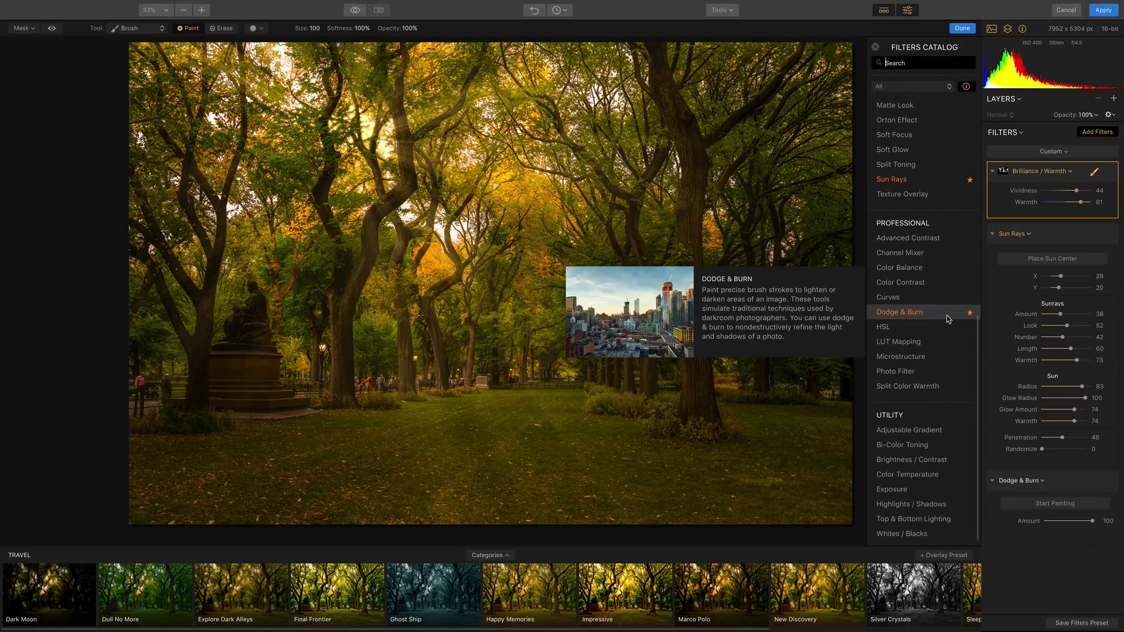
Darken the lower grass and right side with a size 179, 25% strength brush
left_click(1060, 504)
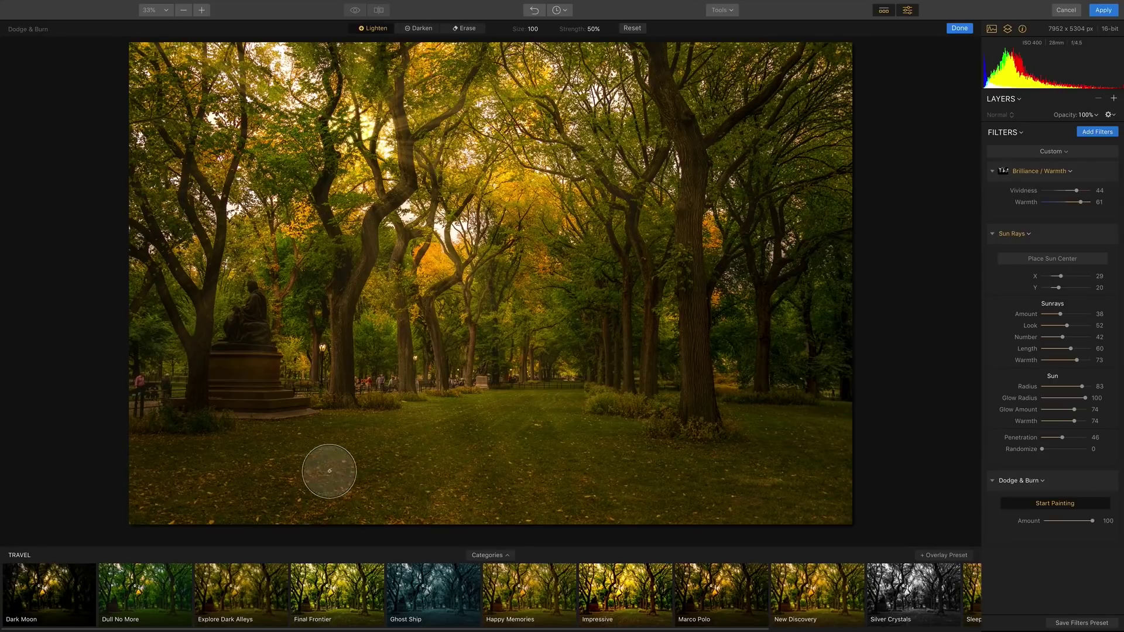
left_click(409, 30)
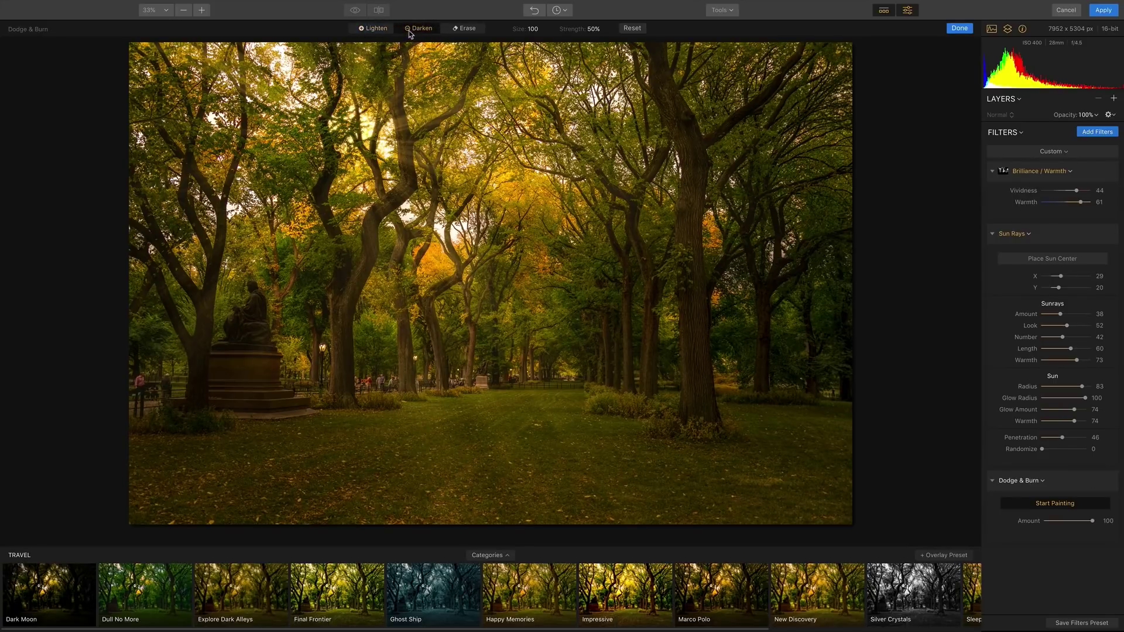
left_click(543, 29)
left_click_drag(539, 44, 554, 45)
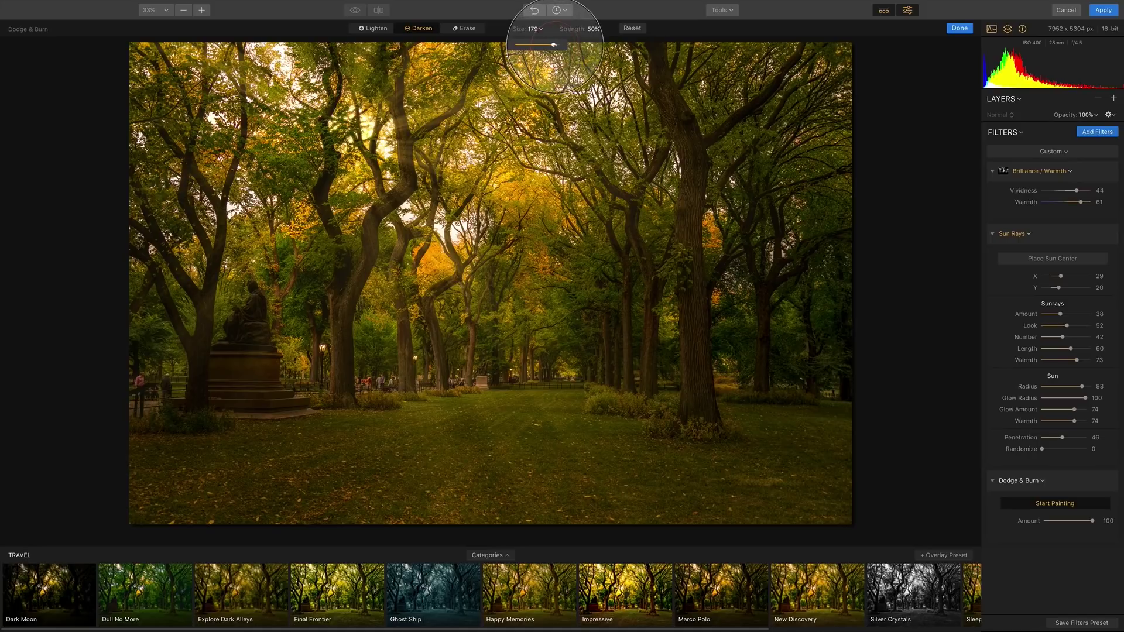
left_click(600, 29)
left_click_drag(597, 46, 588, 50)
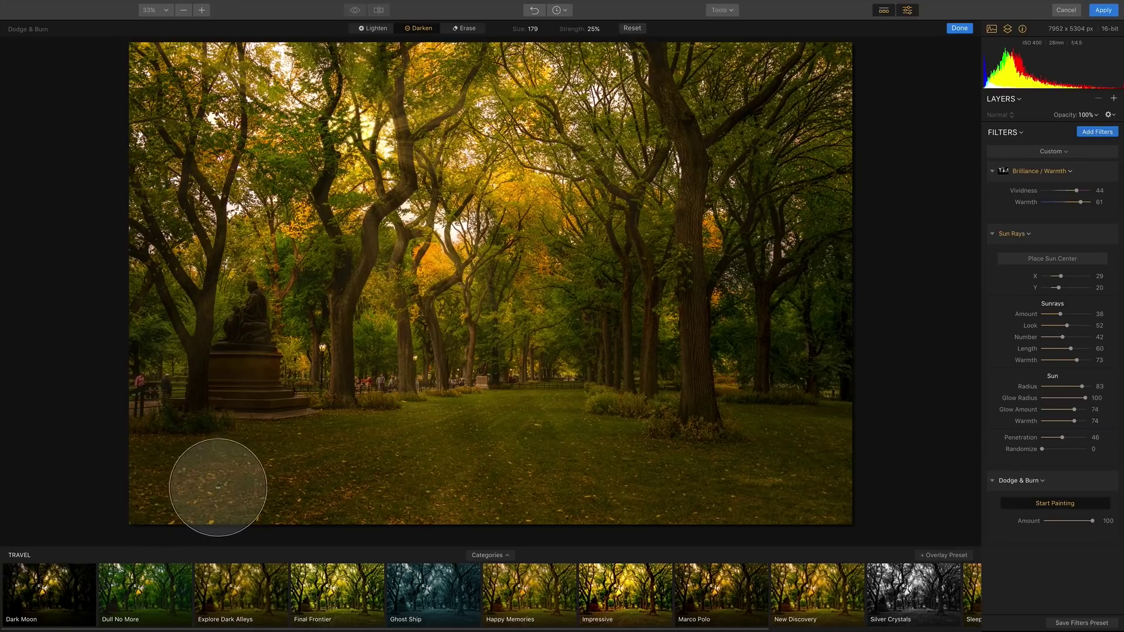
mouse_move(656, 482)
left_mouse_down()
mouse_move(304, 484)
mouse_move(304, 494)
mouse_move(748, 489)
mouse_move(781, 477)
left_mouse_up()
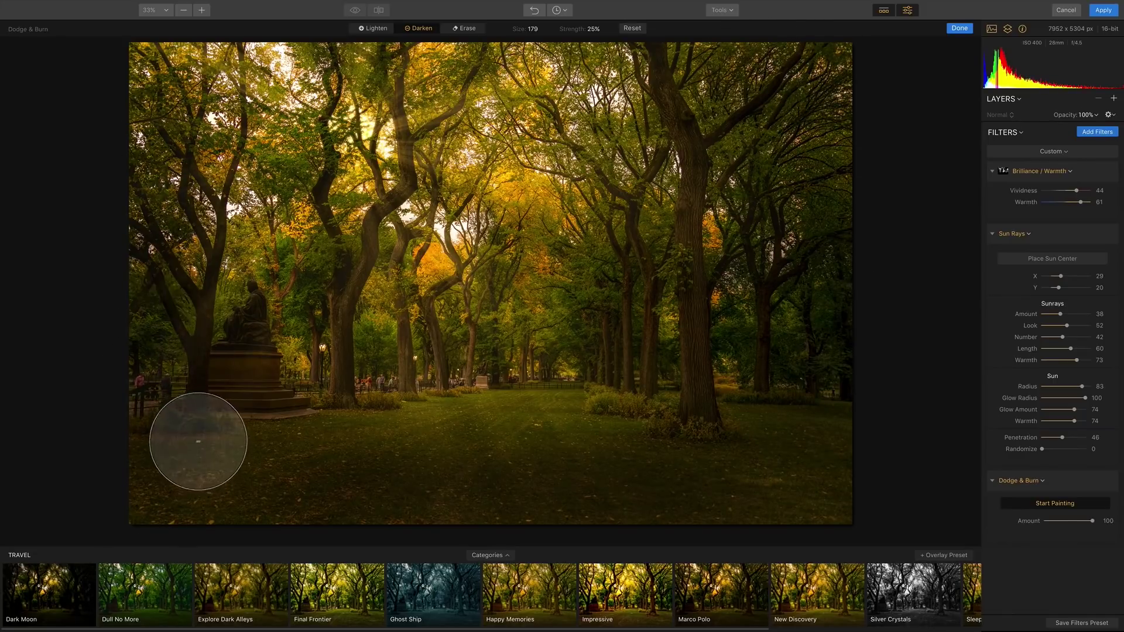
left_click_drag(692, 468, 835, 321)
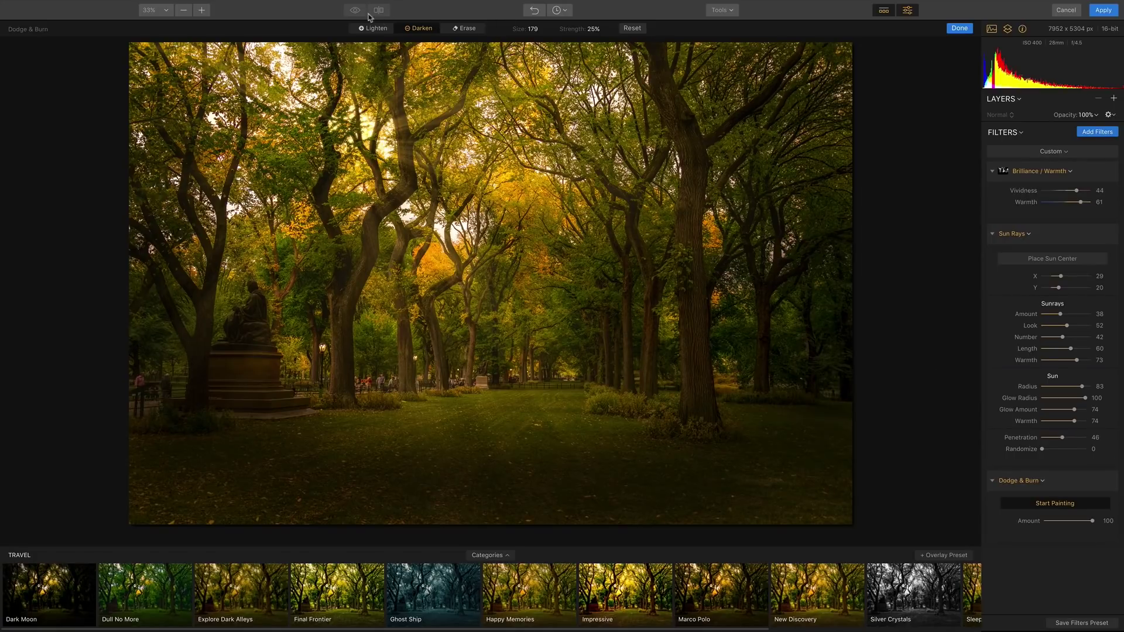
left_click(958, 28)
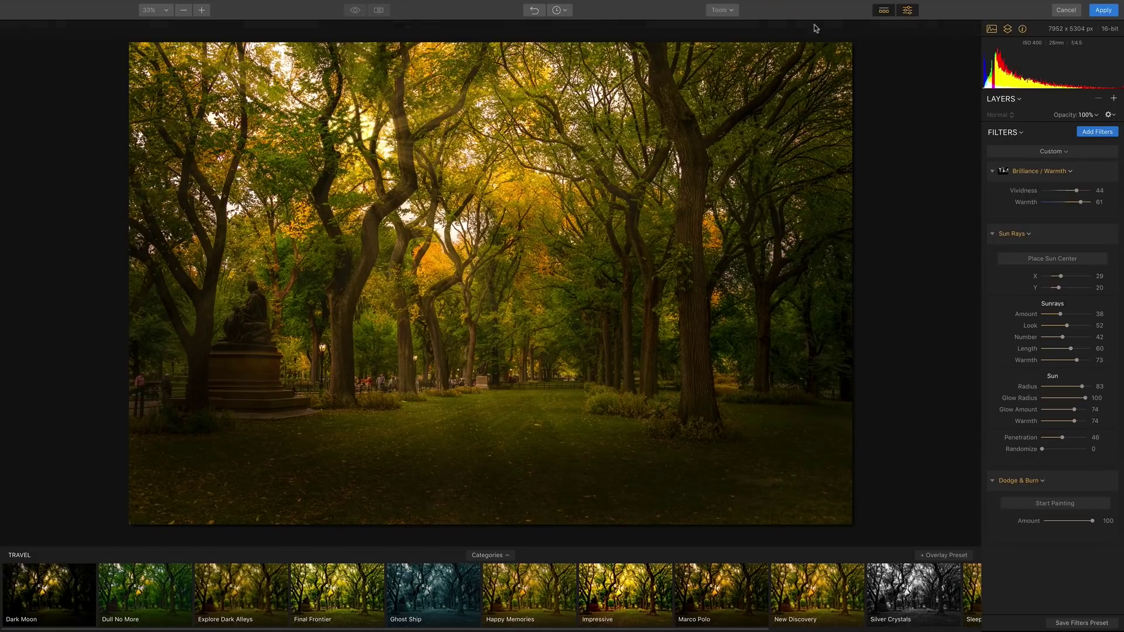
Compare the edited park photo against the unedited original
left_click(355, 11)
left_click(355, 11)
left_click(355, 11)
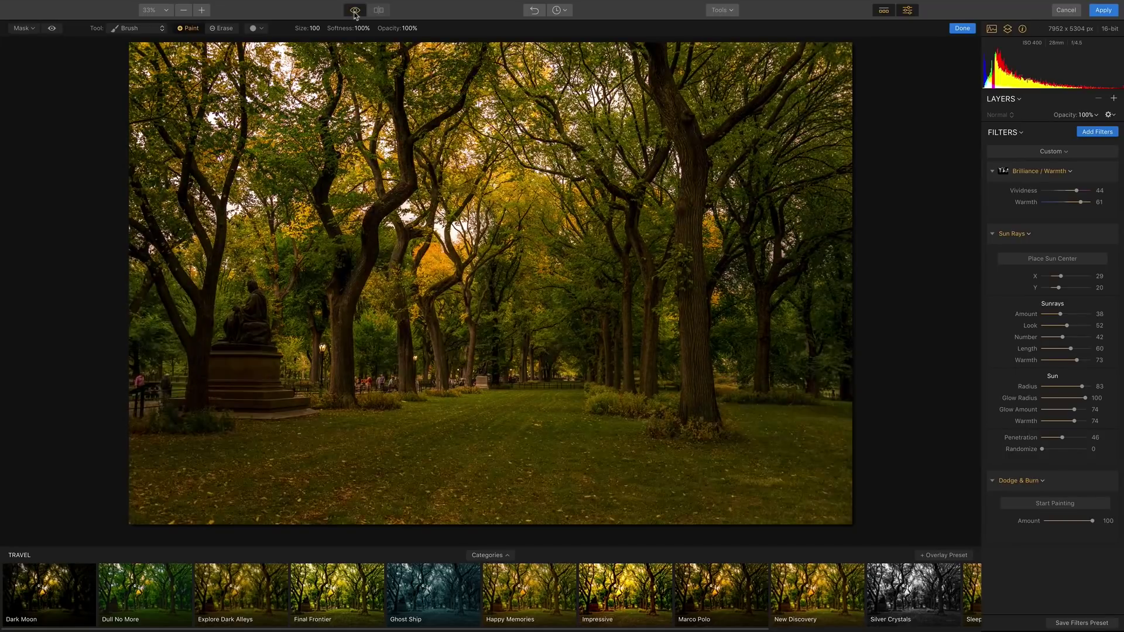
left_click(355, 11)
Add a Color Balance filter from the Filters Catalog
left_click(1097, 132)
left_click(1100, 133)
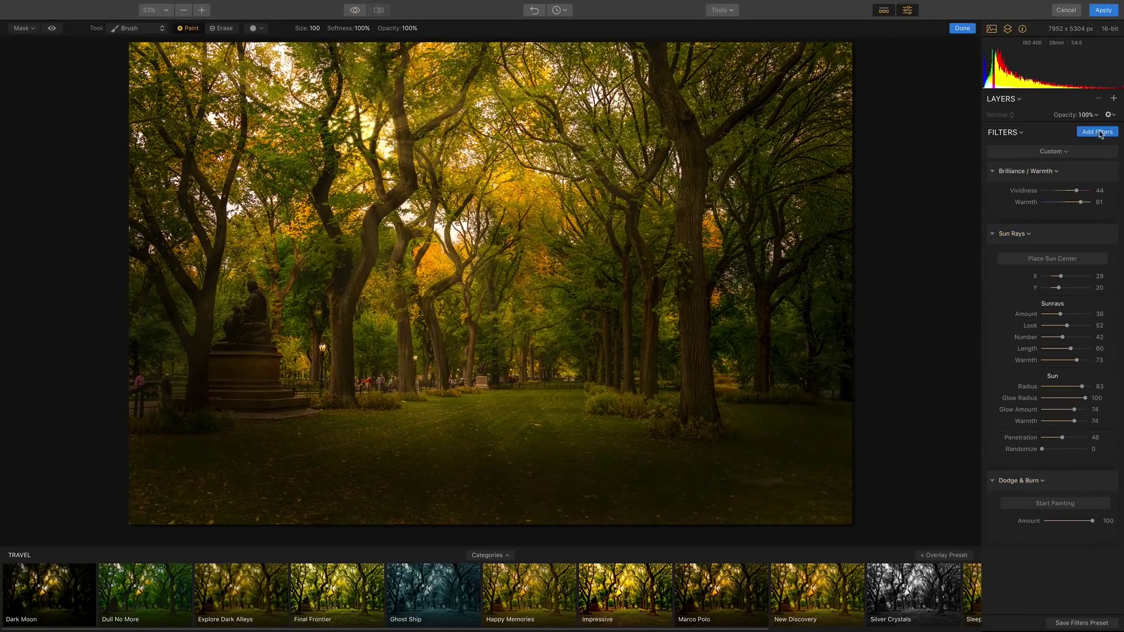
left_click(1097, 132)
mouse_move(933, 185)
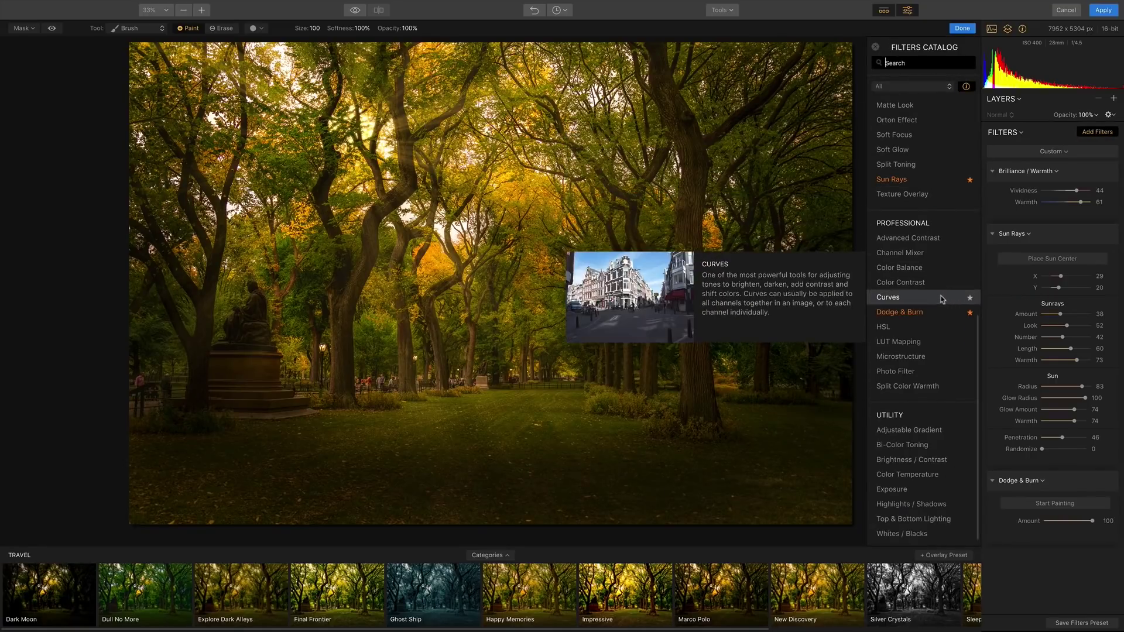
mouse_move(944, 314)
mouse_move(950, 267)
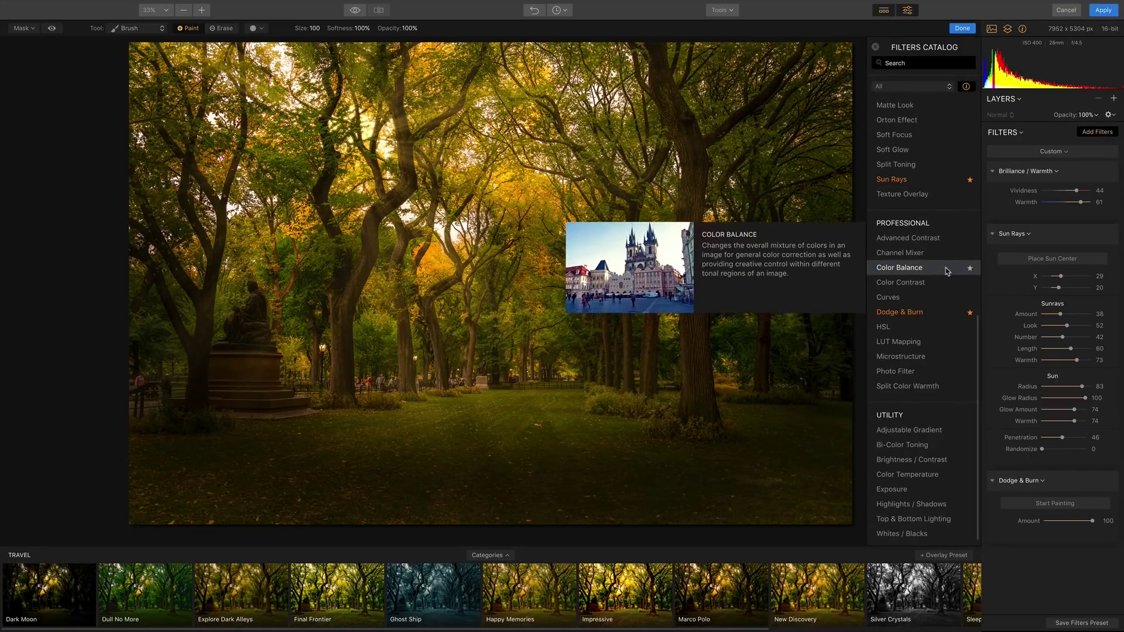
left_click(946, 268)
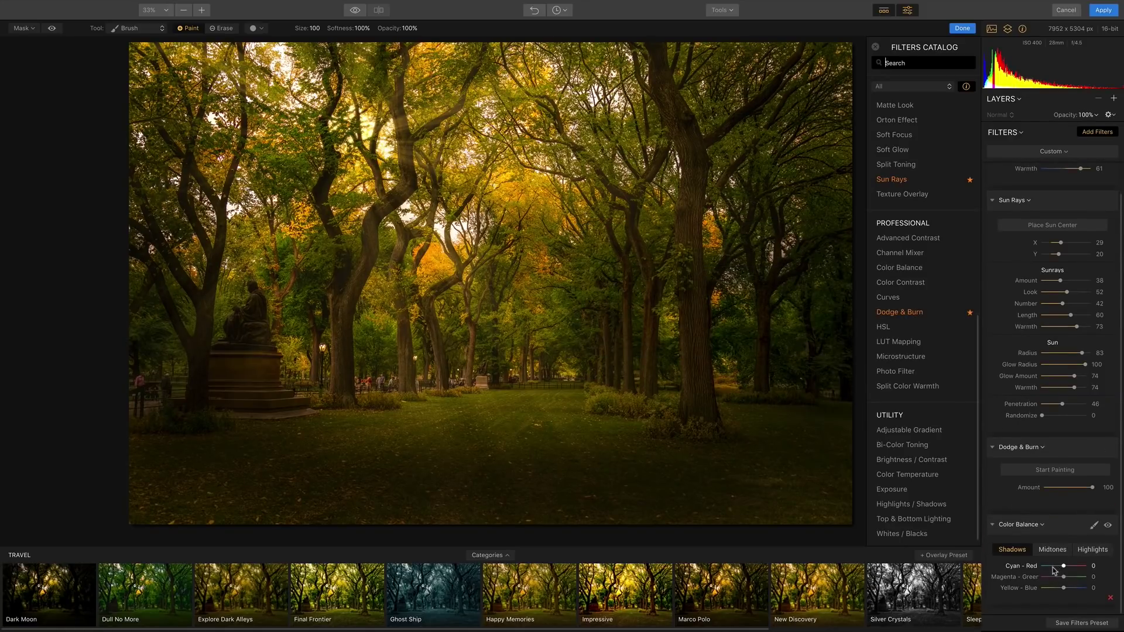
Set Shadows Cyan–Red to 13 and Highlights Cyan–Red to 9, checking the effect on and off
mouse_move(1064, 569)
left_mouse_down()
mouse_move(1021, 561)
mouse_move(1069, 568)
left_mouse_up()
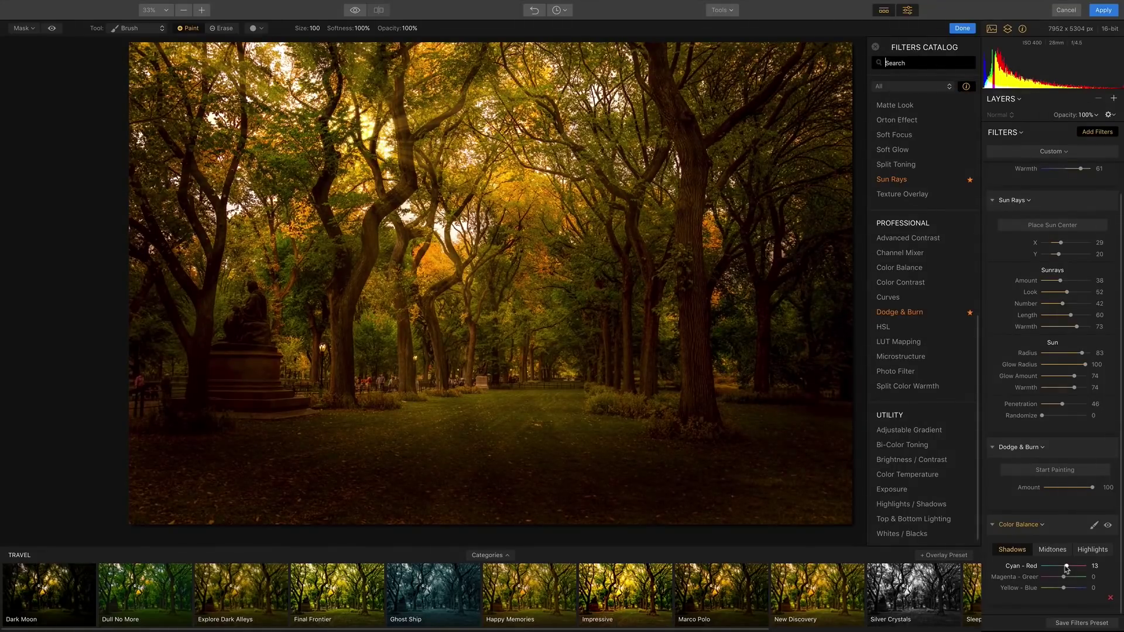
left_click_drag(1065, 569, 1063, 588)
left_click(1057, 551)
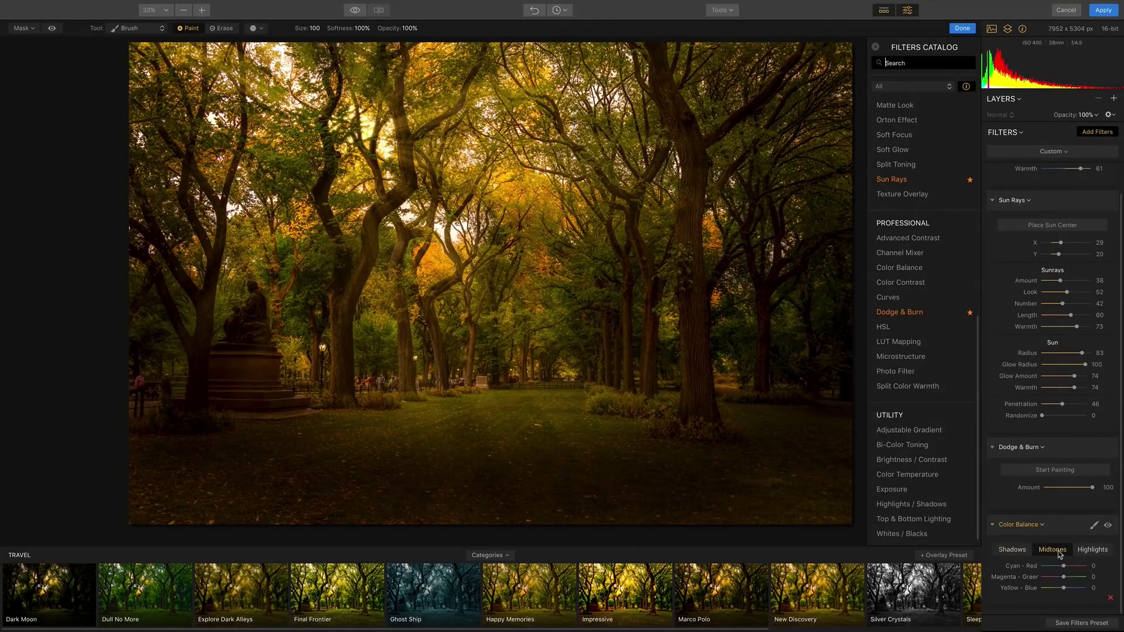
left_click(1091, 551)
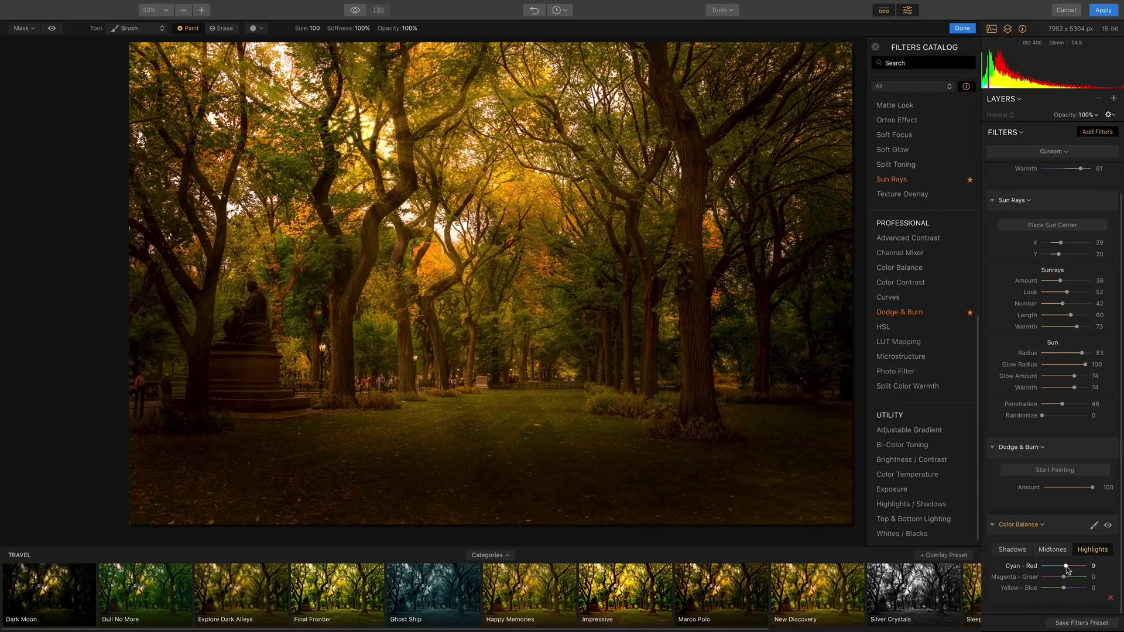
left_click(1108, 525)
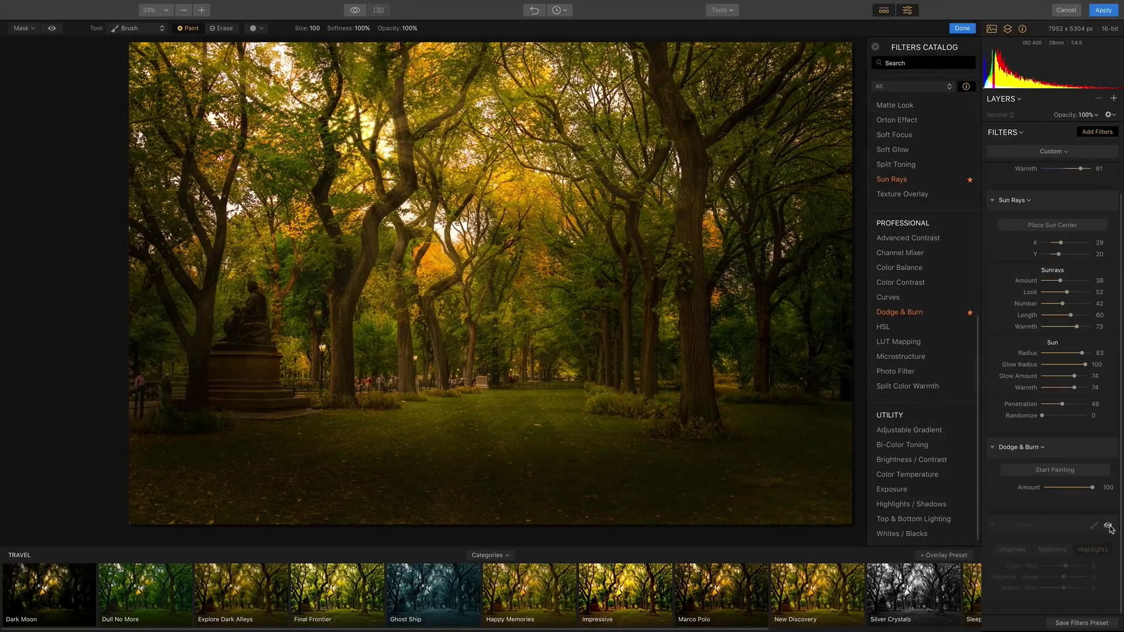
left_click(1108, 526)
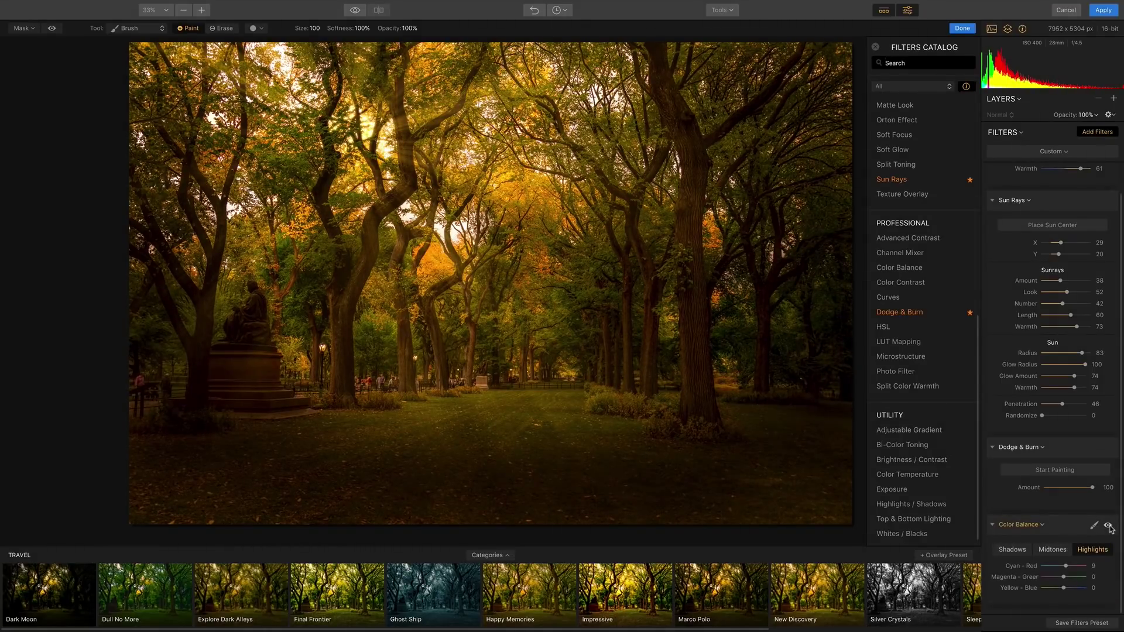
scroll(1073, 328, "up", 1)
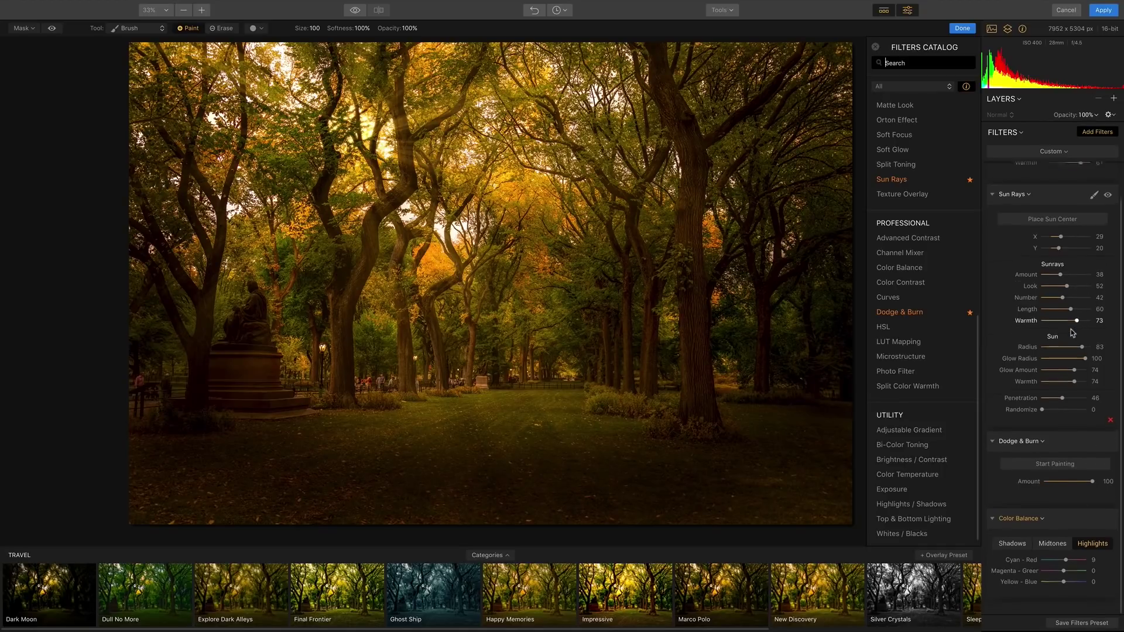
scroll(1072, 333, "down", 1)
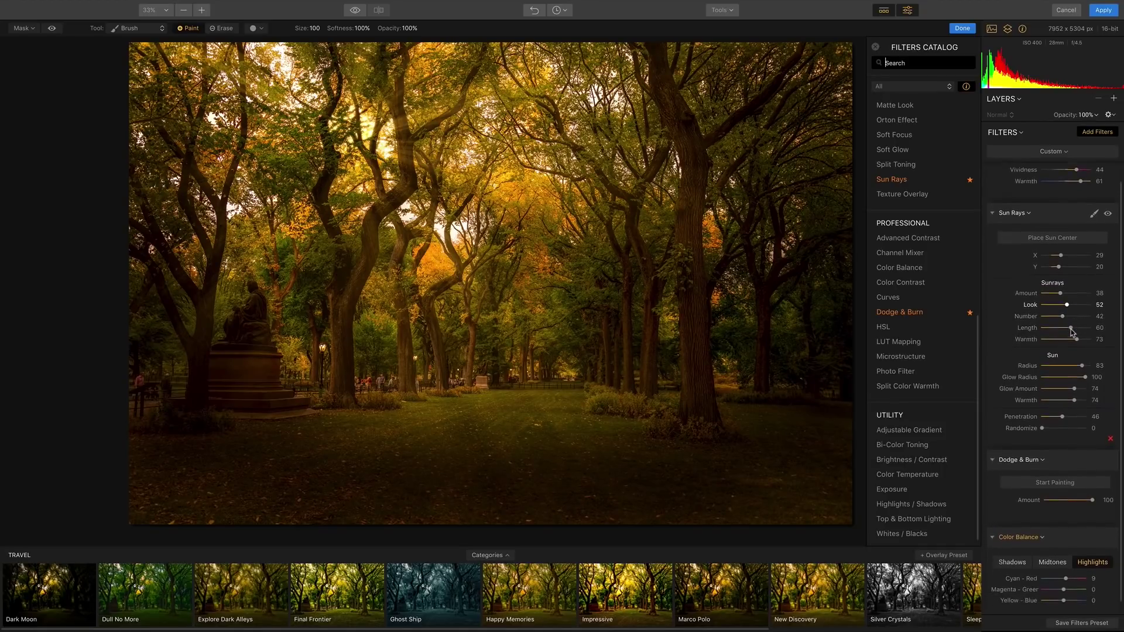
mouse_move(931, 307)
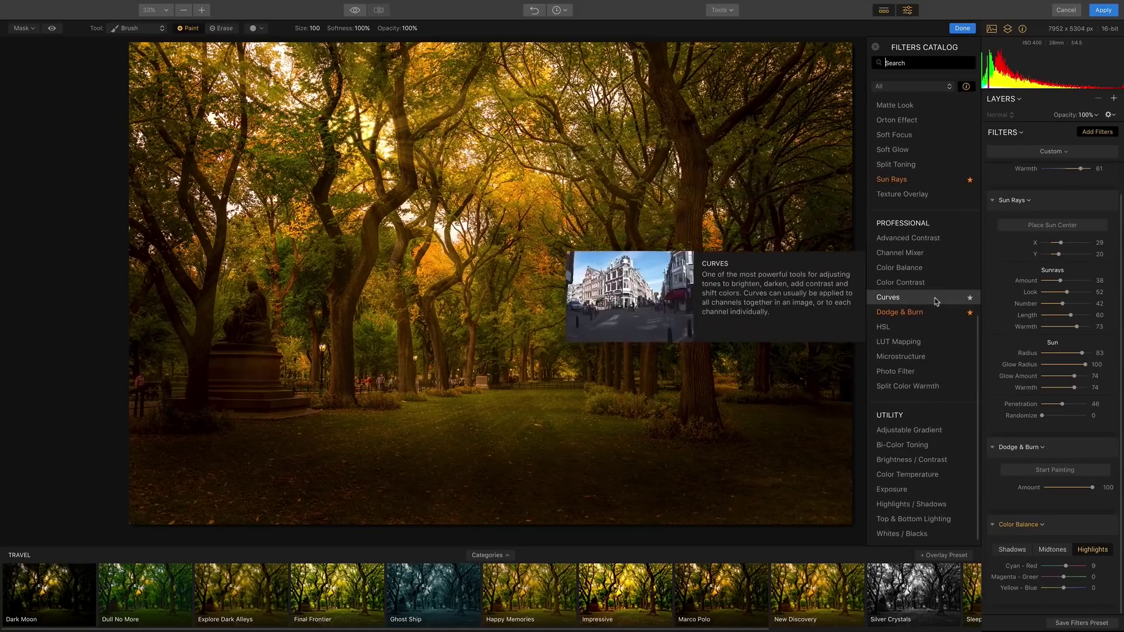
Try an Exposure filter, remove it, and add a Tone filter with Shadows 25
mouse_move(938, 501)
left_click(938, 492)
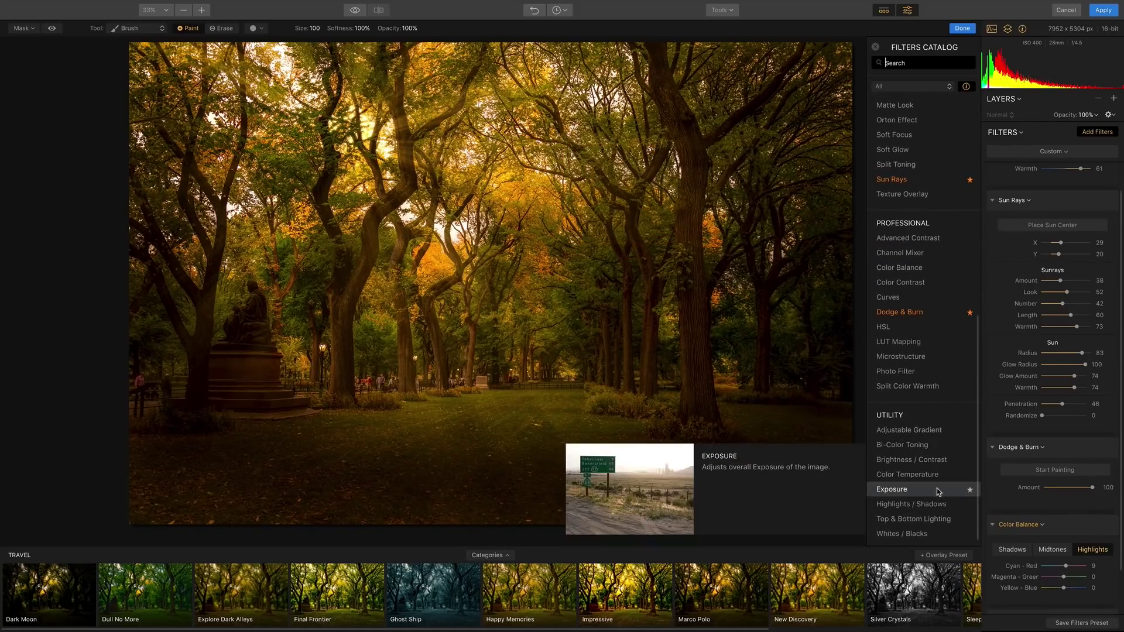
left_click_drag(1066, 593, 1070, 592)
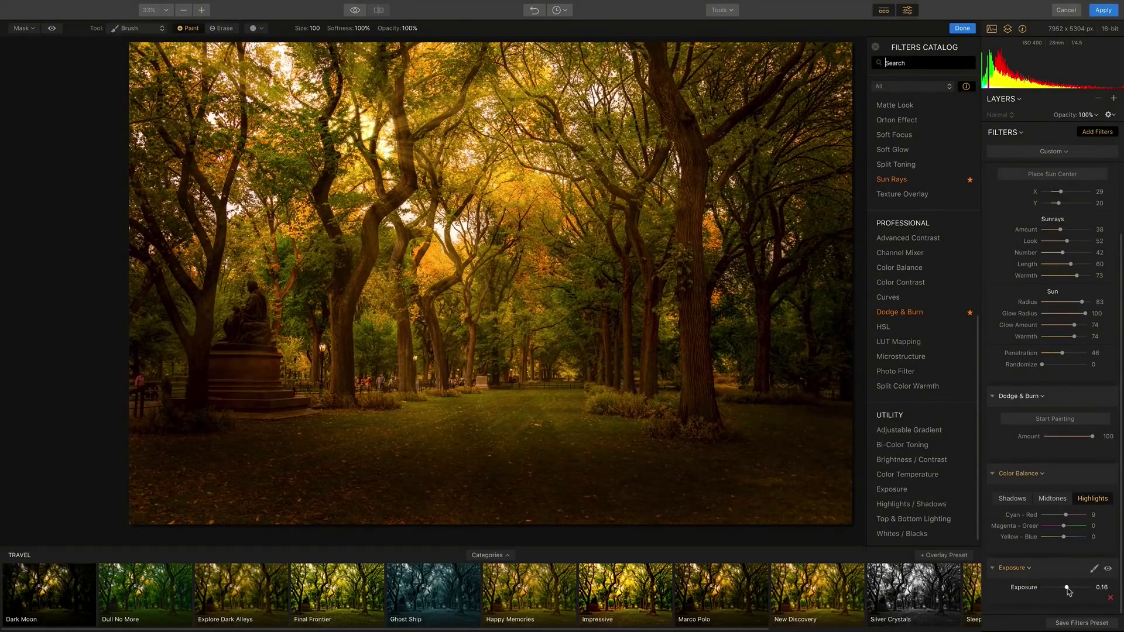
left_click(1110, 598)
mouse_move(965, 448)
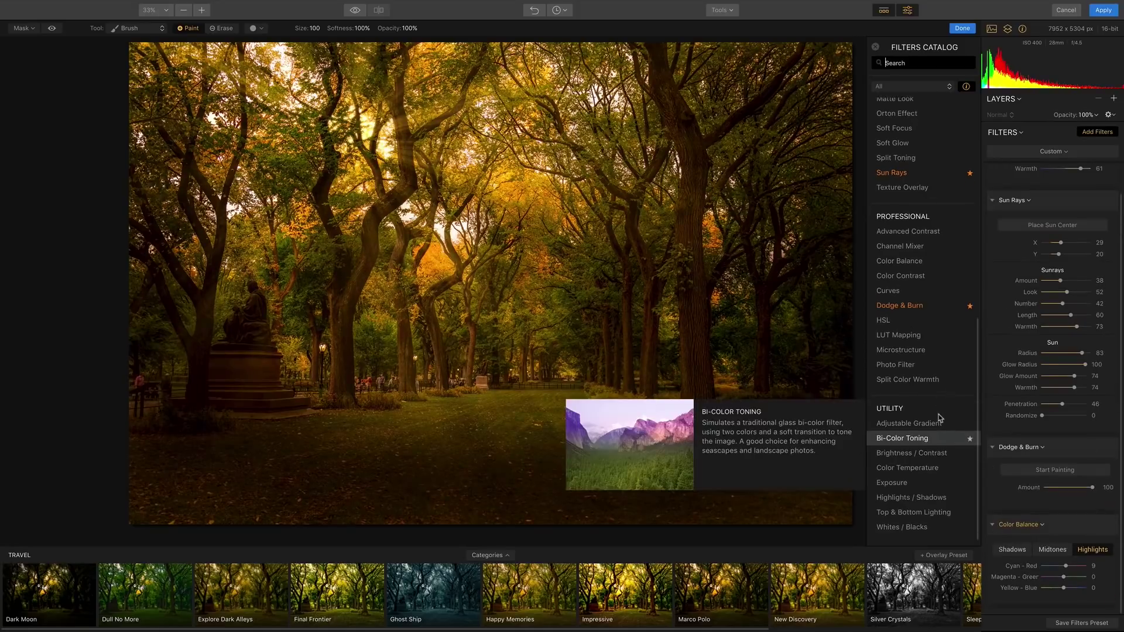
scroll(940, 419, "up", 10)
scroll(939, 419, "up", 2)
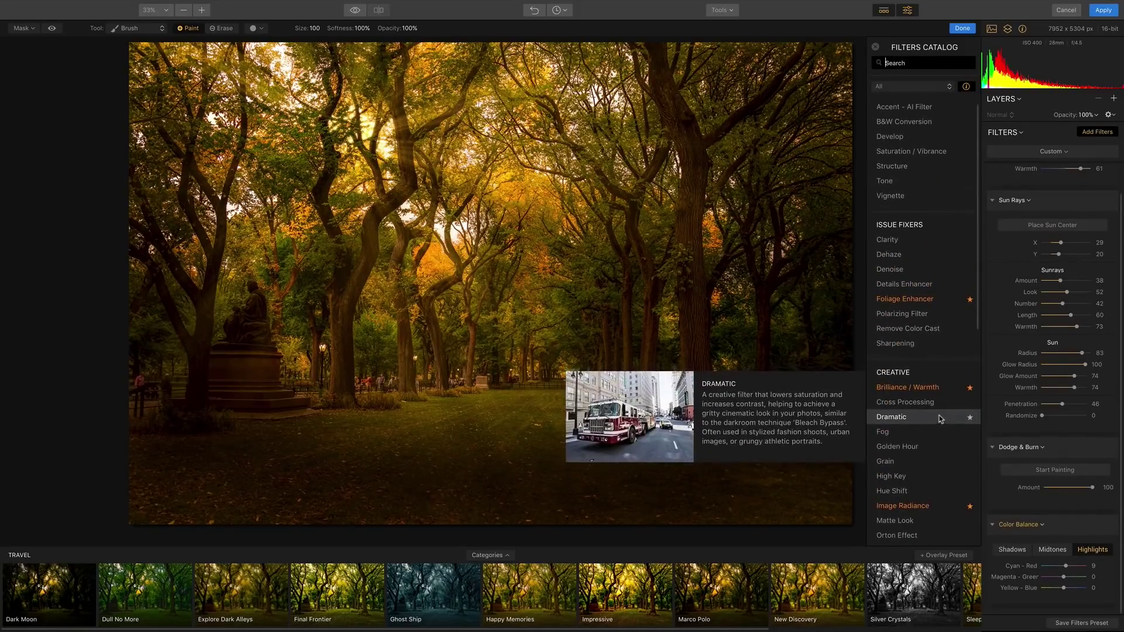
left_click(916, 182)
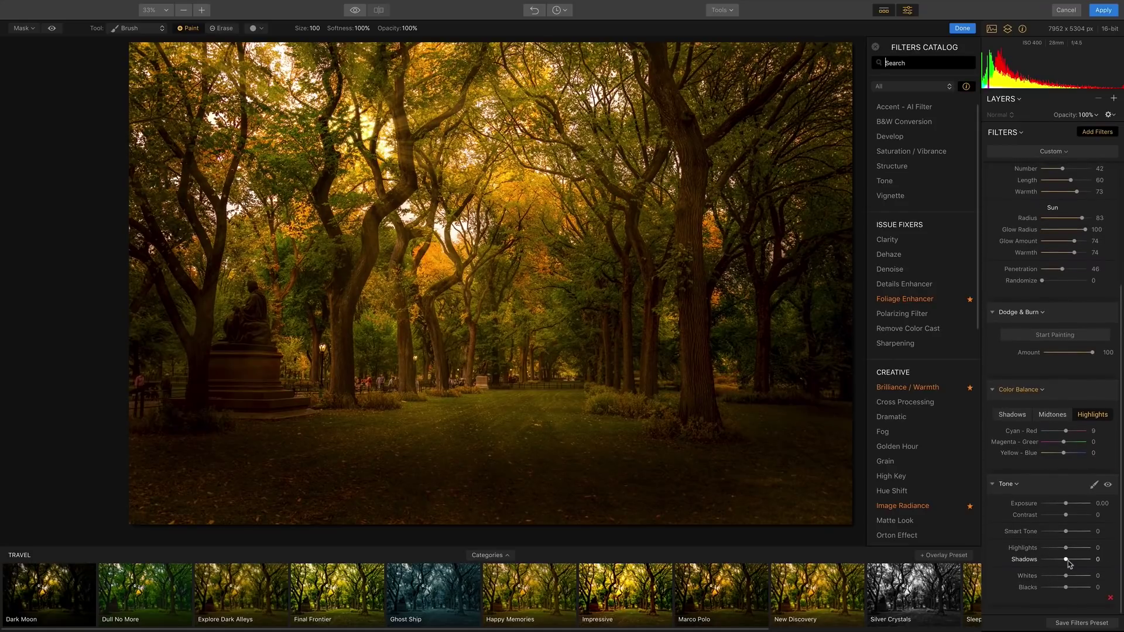
left_click_drag(1065, 560, 1083, 560)
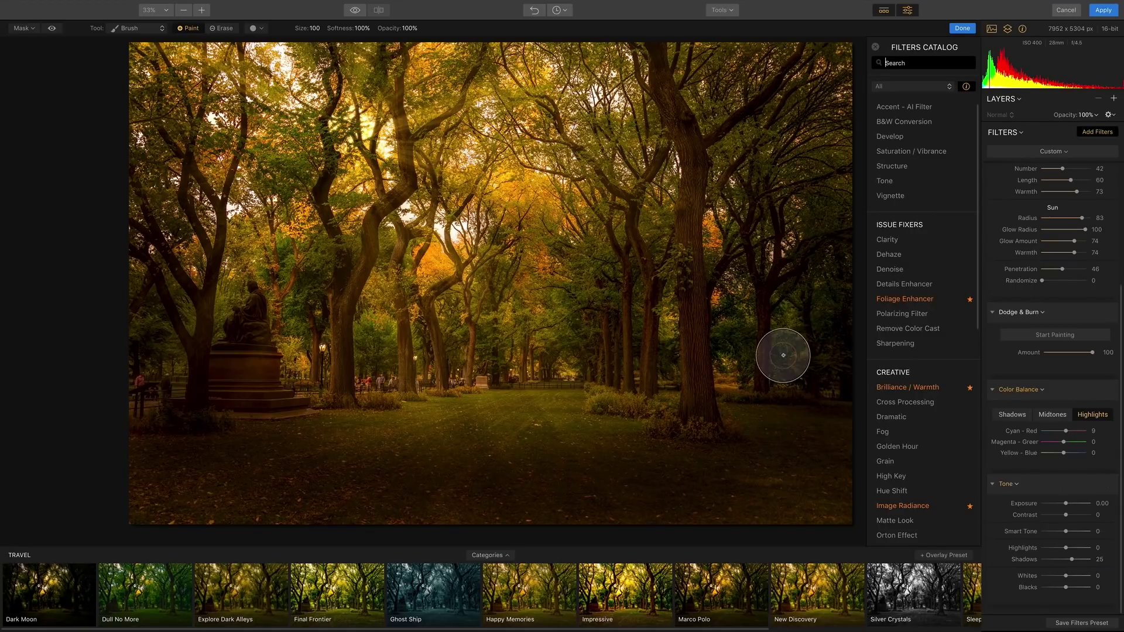
Compare with the original, then apply the Luminar edits back to Lightroom Classic
left_click(354, 10)
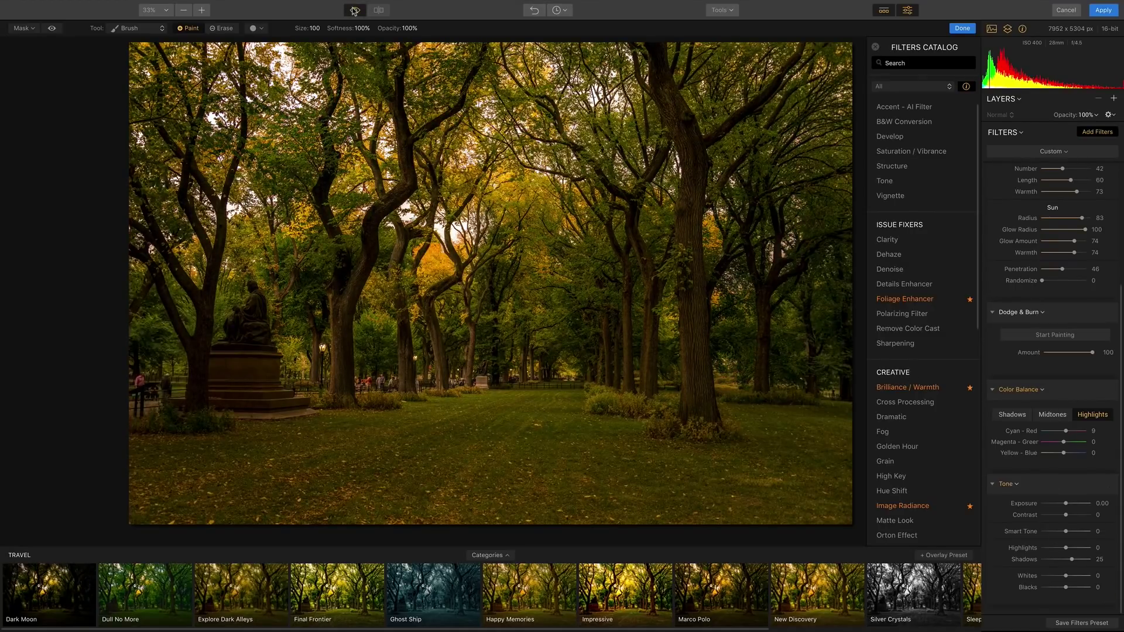
left_click(354, 11)
left_click(354, 10)
left_click(354, 11)
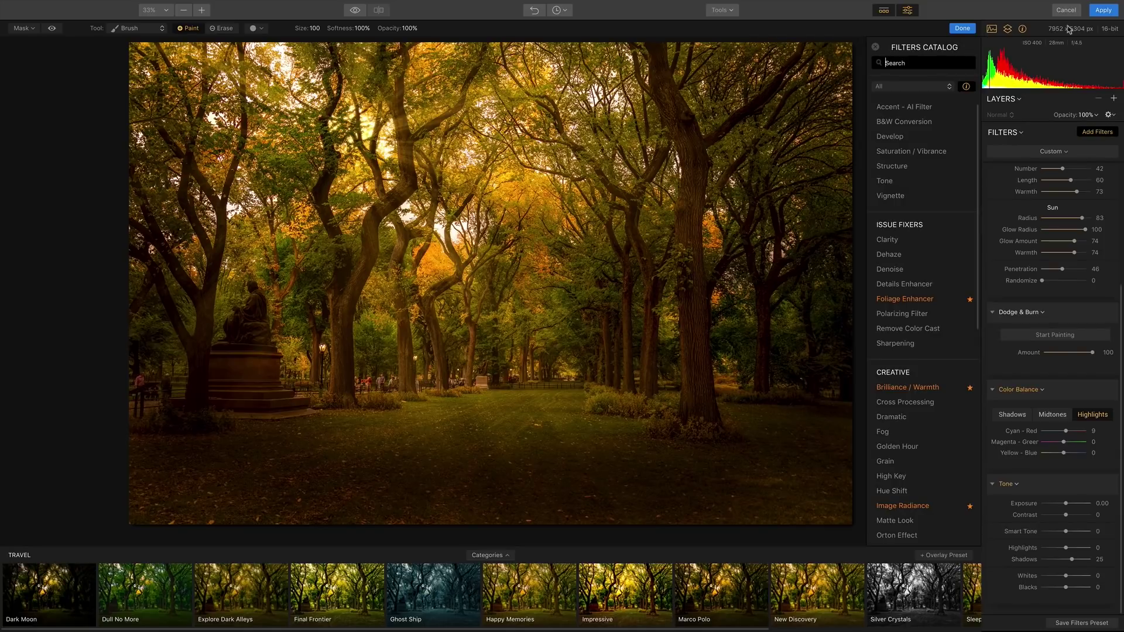
left_click(1103, 10)
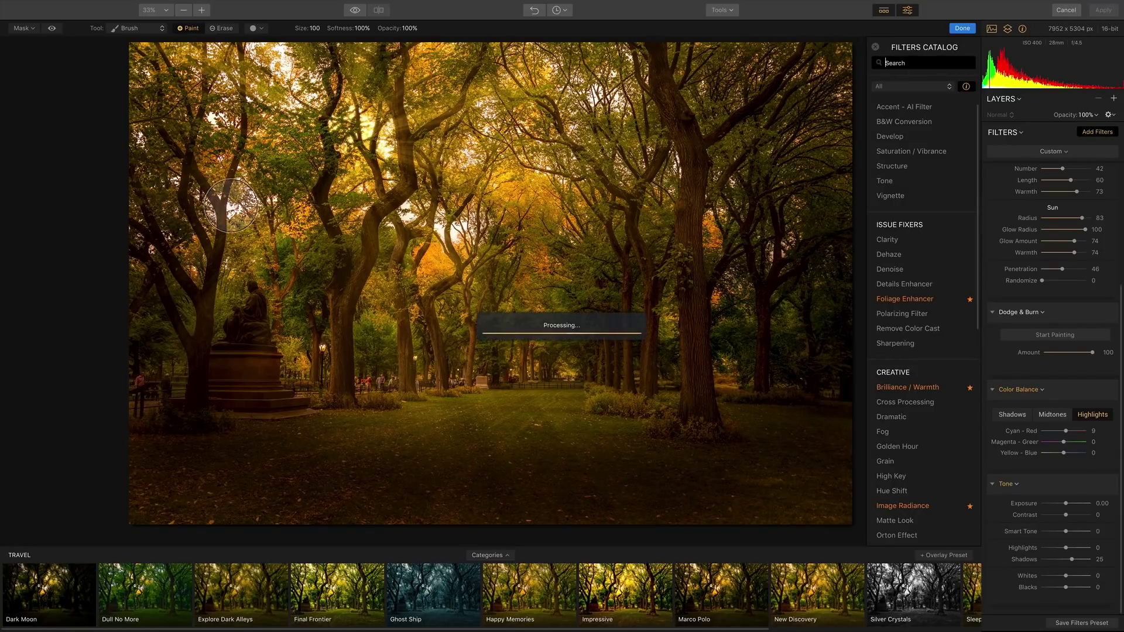
key("super+Tab")
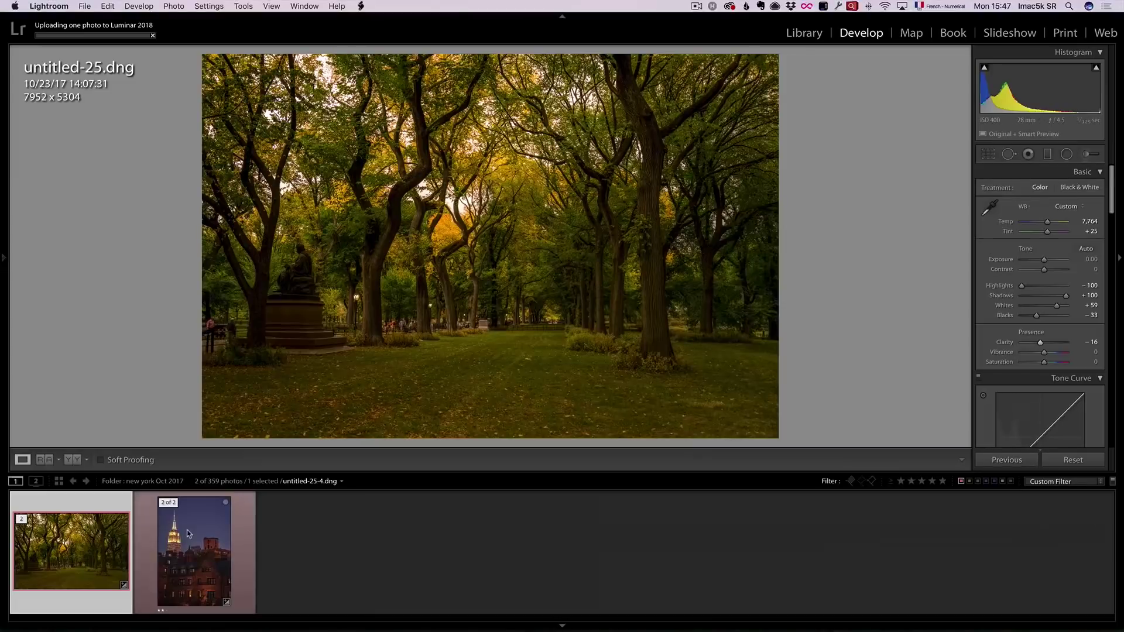
Reset the Empire State photo, then set Shadows +100, Whites +43, Blacks −19, Exposure +0.70
left_click(190, 534)
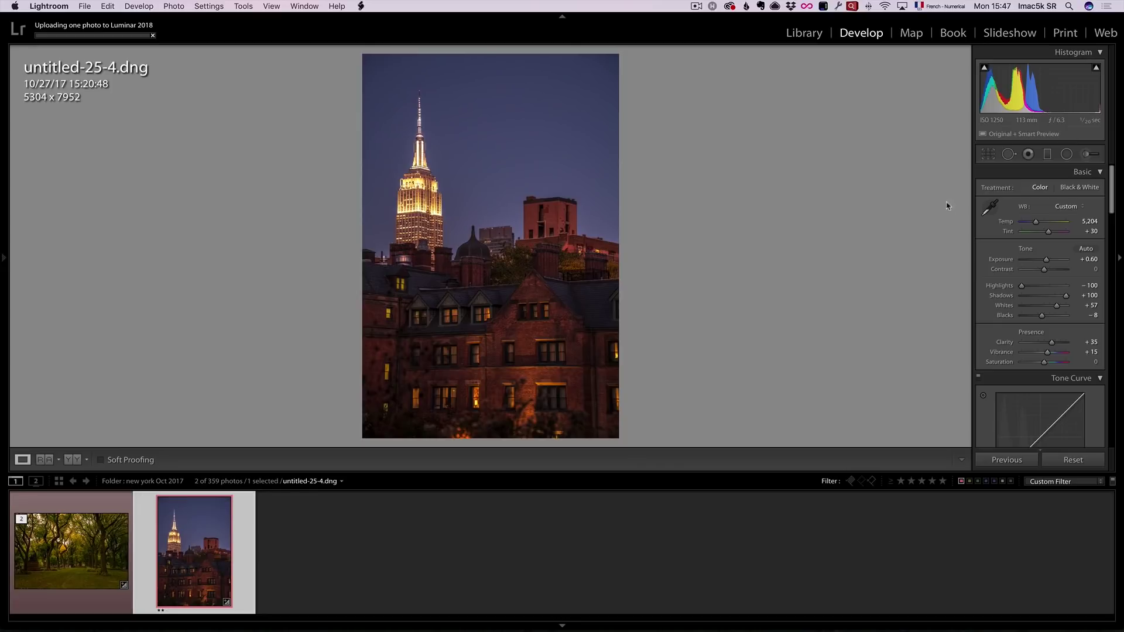
left_click(1078, 460)
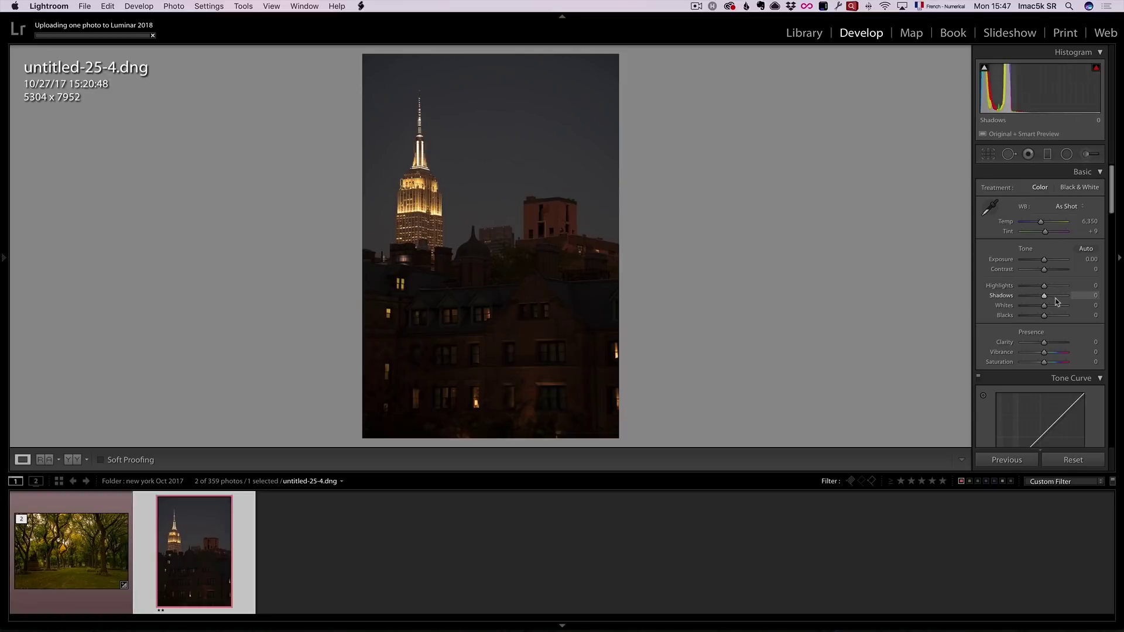
left_click_drag(1069, 295, 1073, 295)
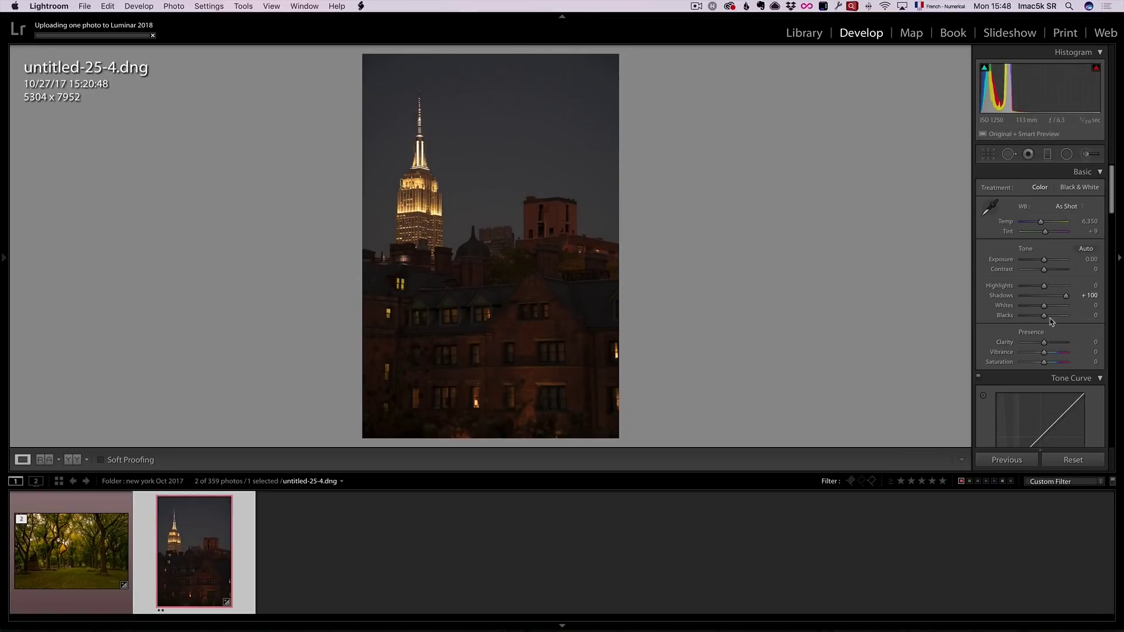
left_click_drag(1048, 305, 1040, 315)
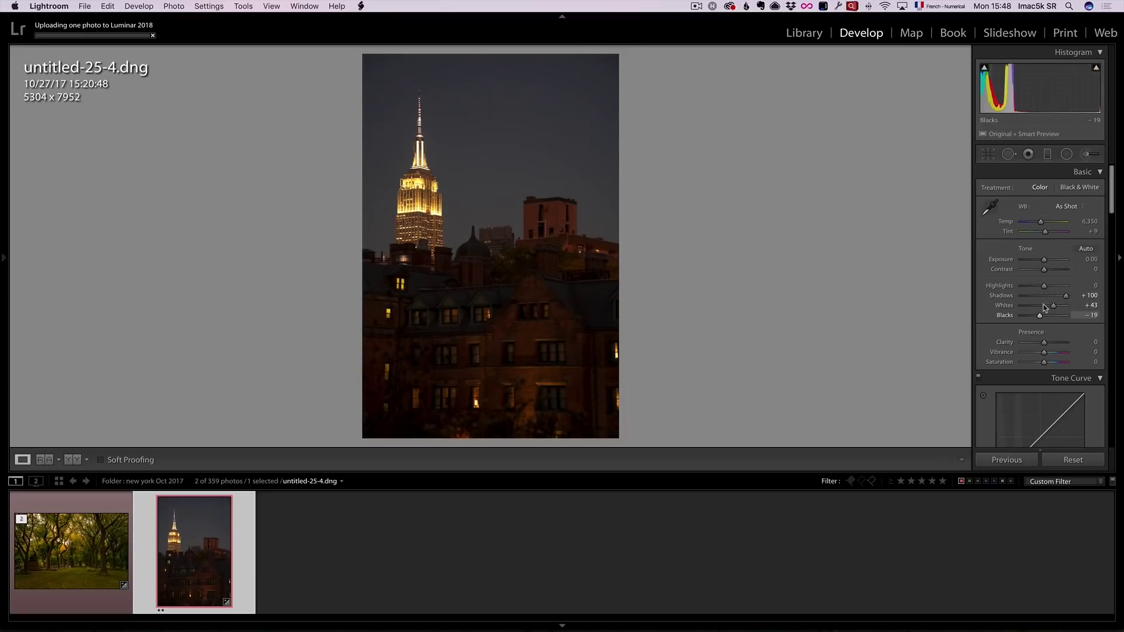
left_click_drag(1043, 265, 1047, 264)
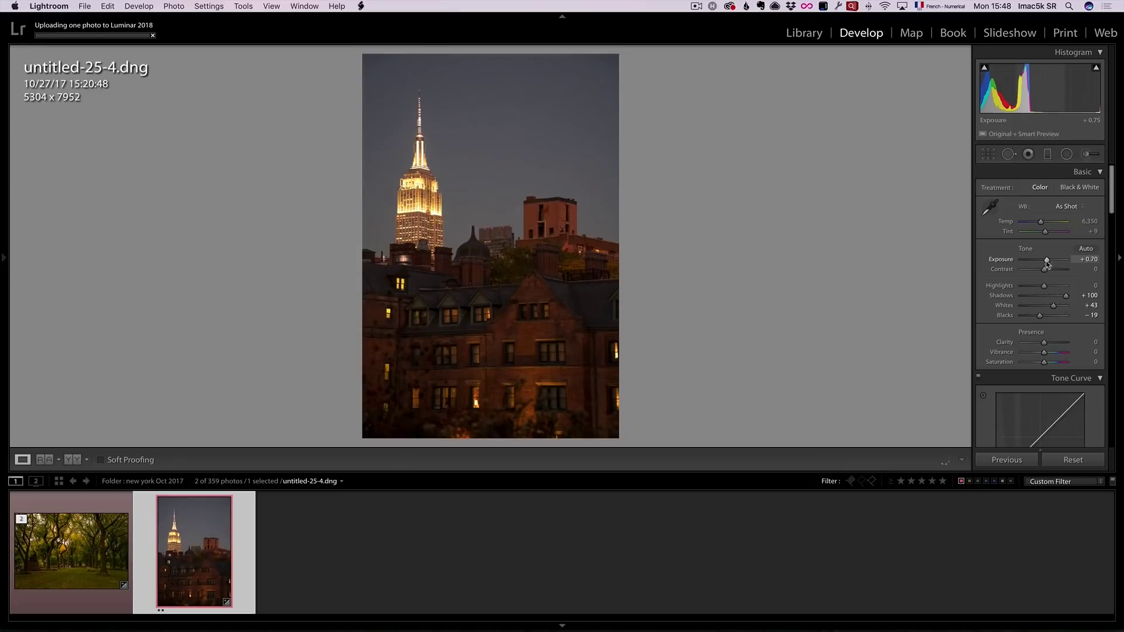
Apply the Shade white balance with Tint +30 and add Clarity +35
left_click(1058, 212)
left_click(1065, 239)
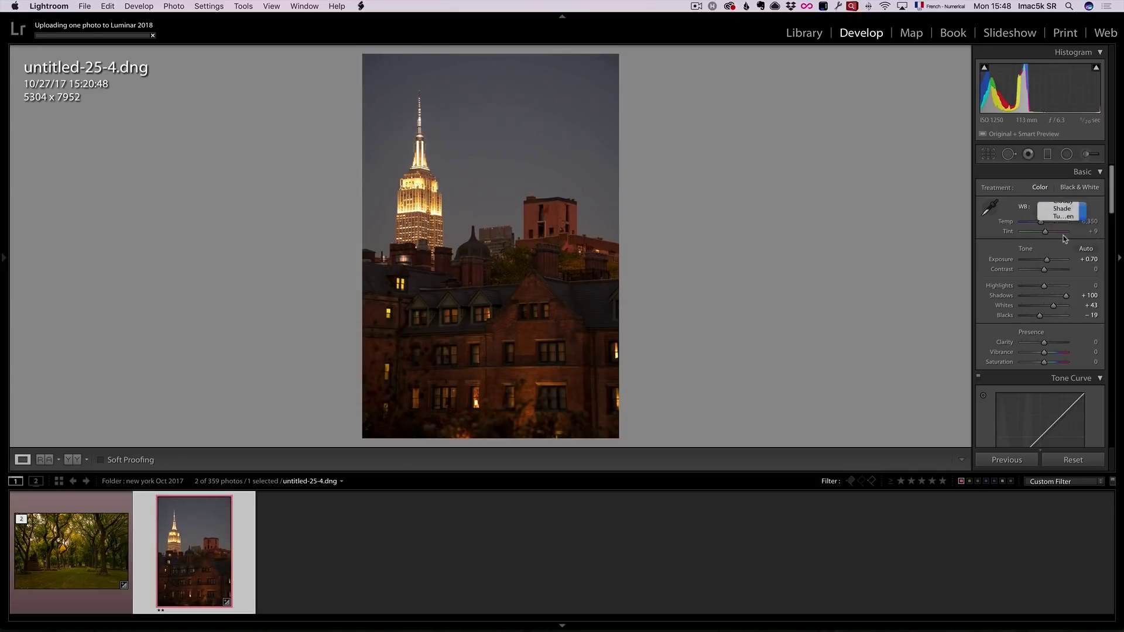
left_click_drag(1045, 231, 1049, 232)
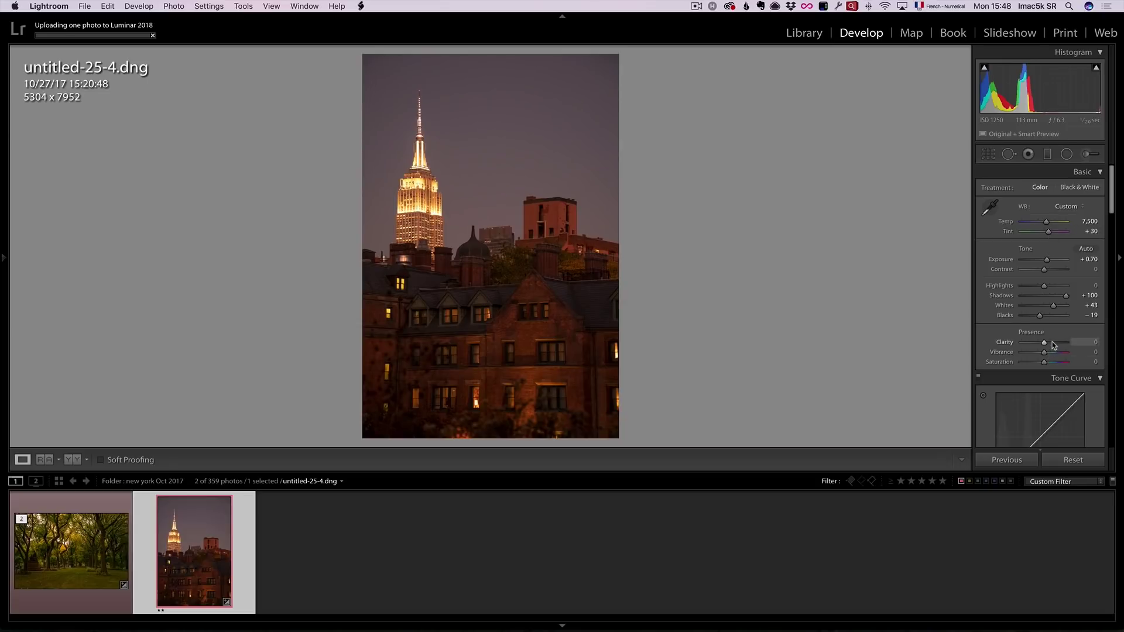
left_click_drag(1052, 344, 1054, 345)
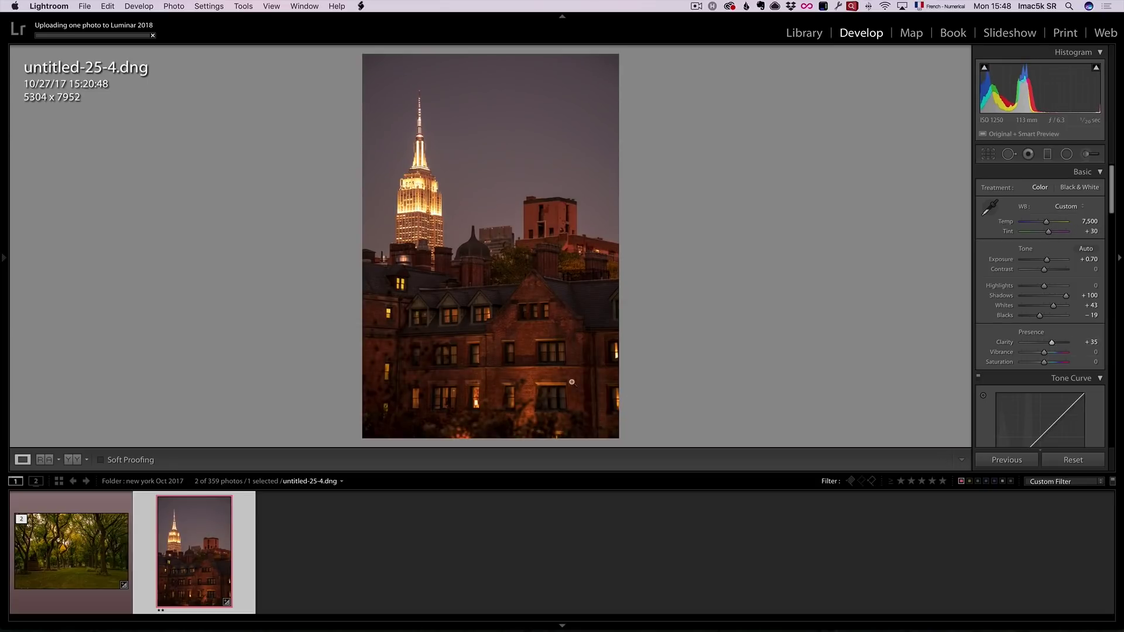
right_click(189, 533)
Export the photo to Luminar 2018 as an edited copy with Lightroom adjustments
mouse_move(241, 573)
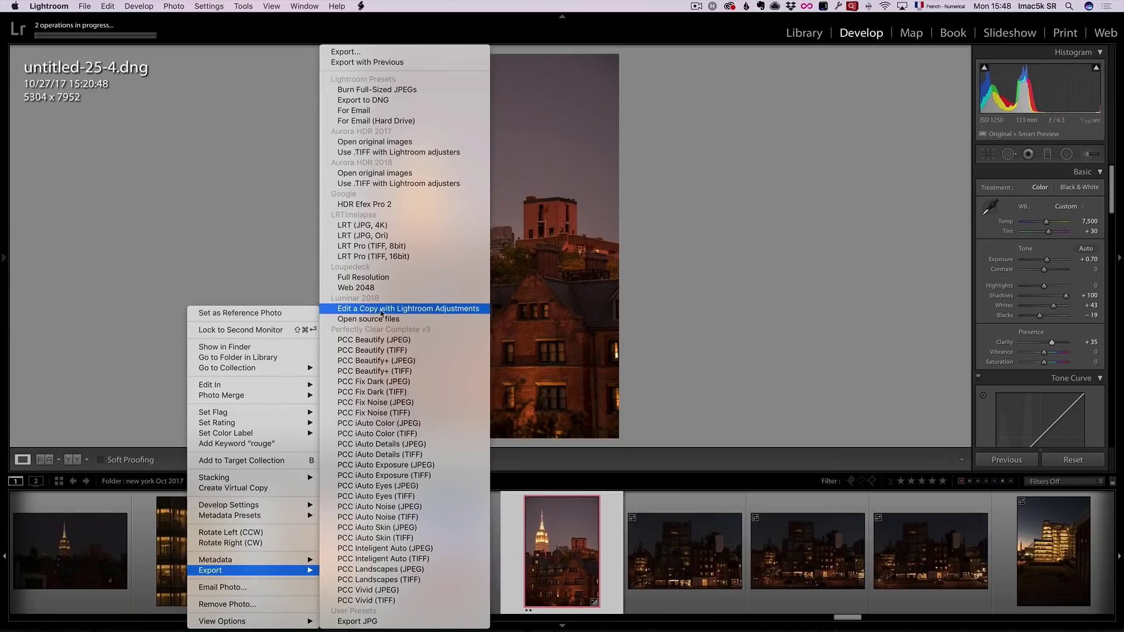
left_click(442, 309)
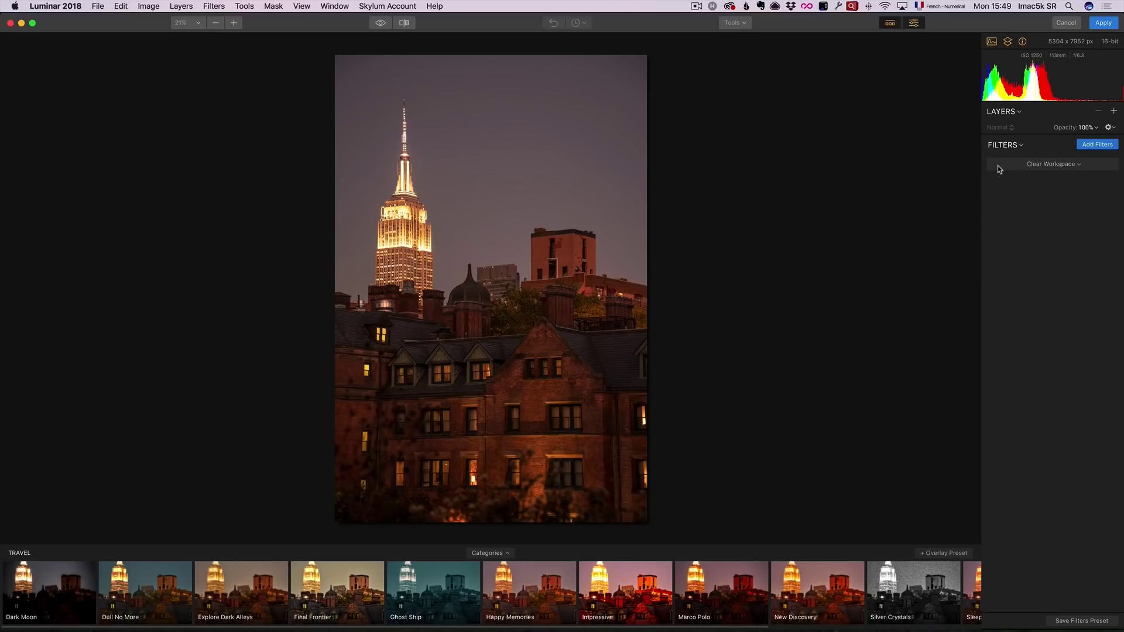
Add Sunset.jpg as a new image layer and set its blend mode to Multiply
left_click(1114, 111)
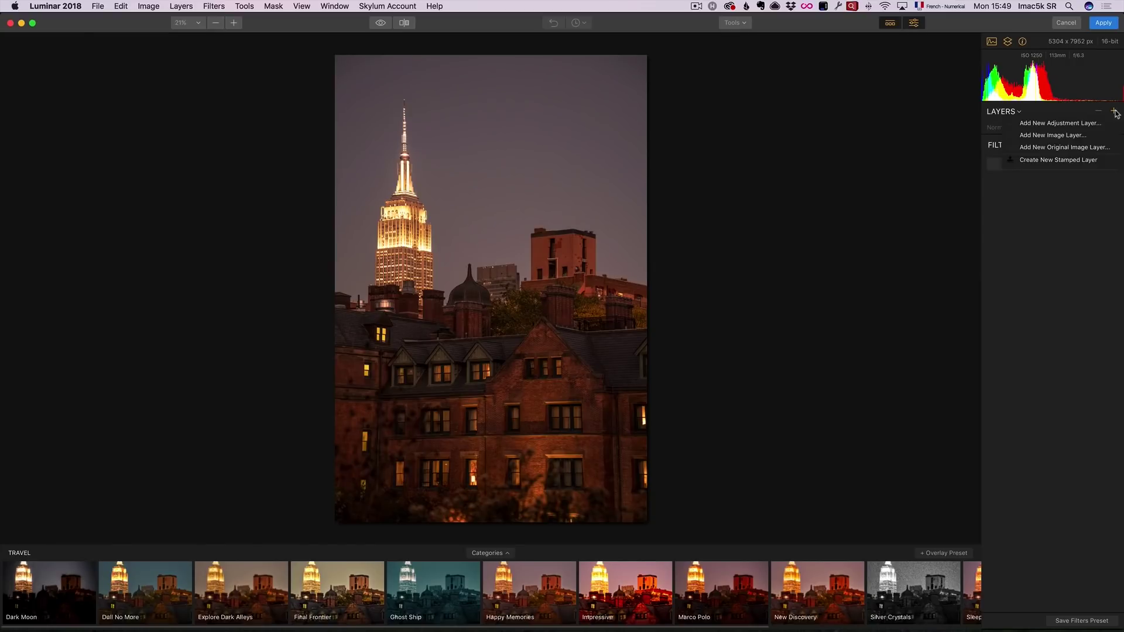
left_click(1091, 140)
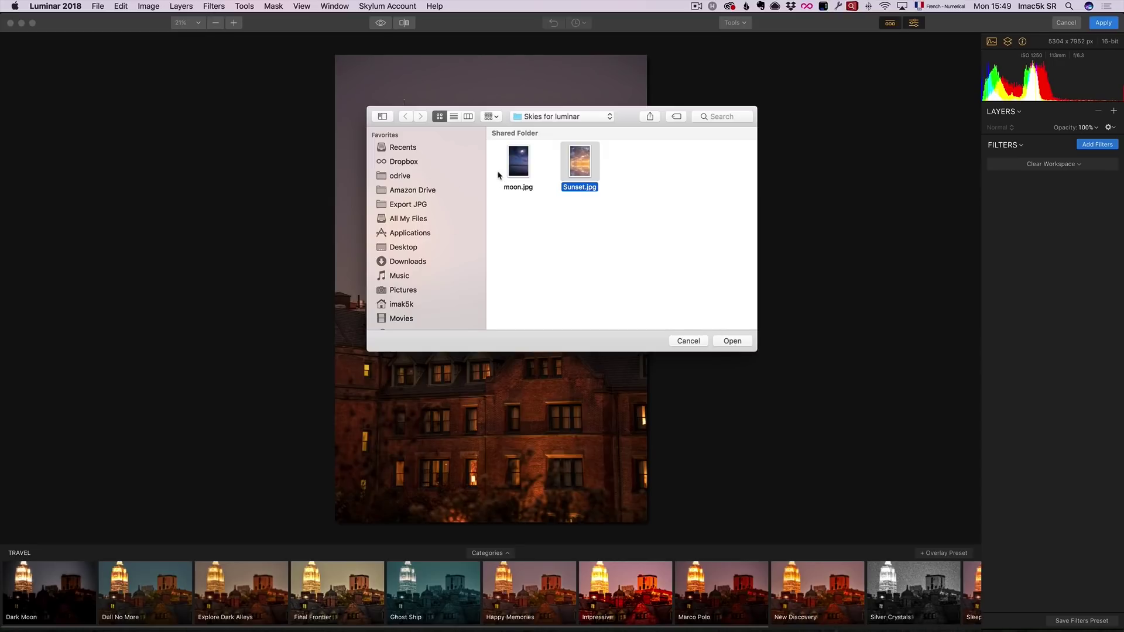
key("Return")
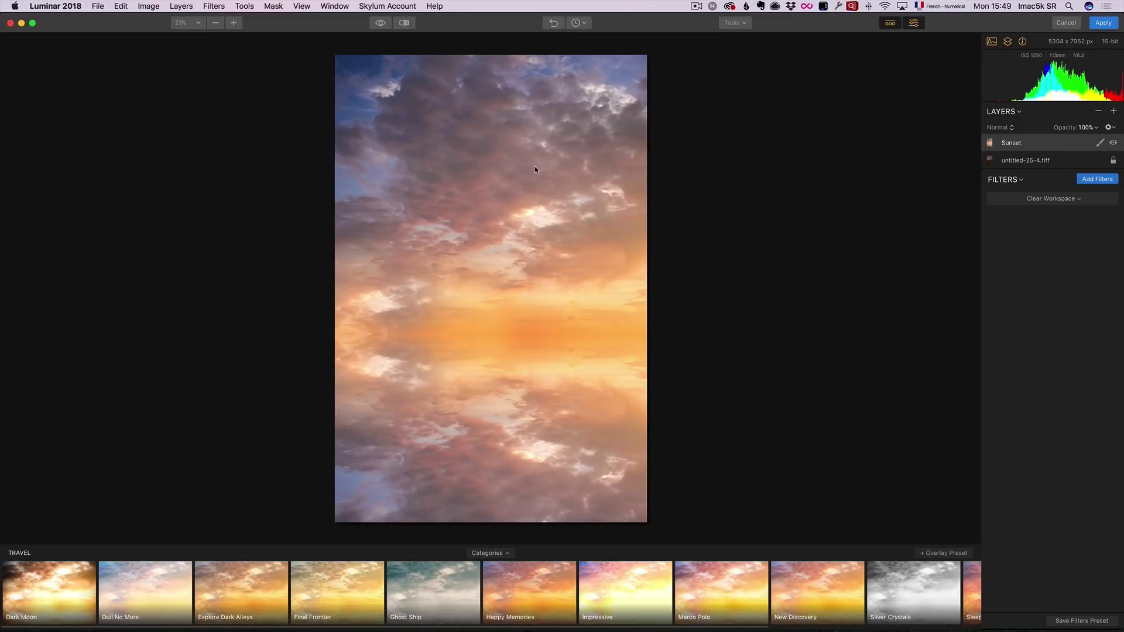
left_click(1013, 130)
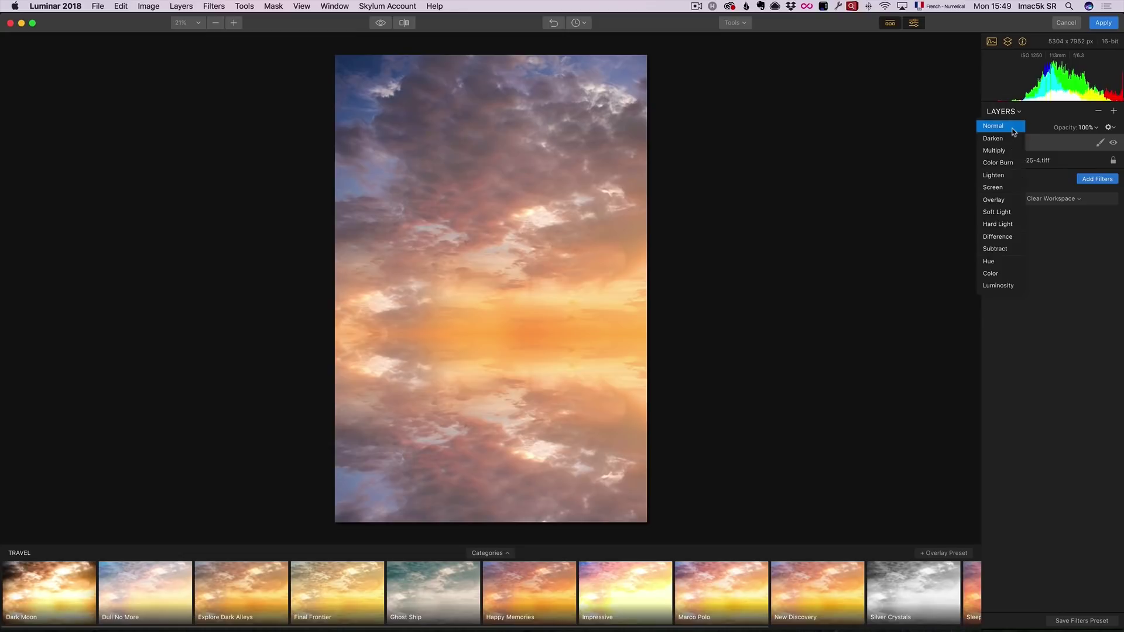
left_click(1015, 157)
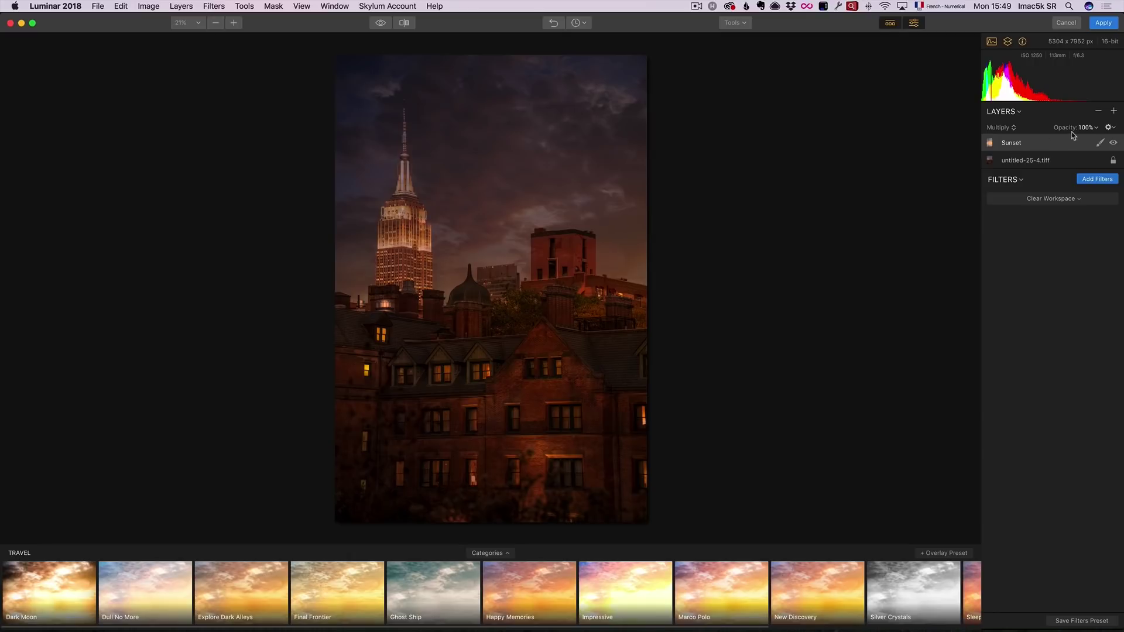
Brush a mask on the Sunset layer, invert it, and switch the brush to Erase
left_click(1100, 143)
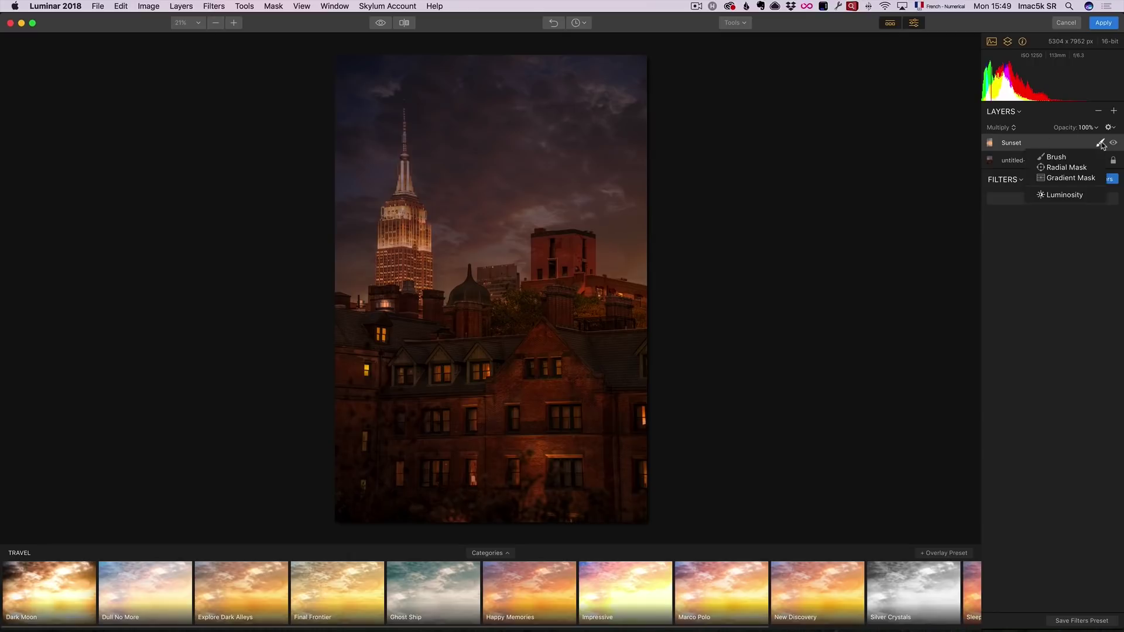
left_click(1058, 157)
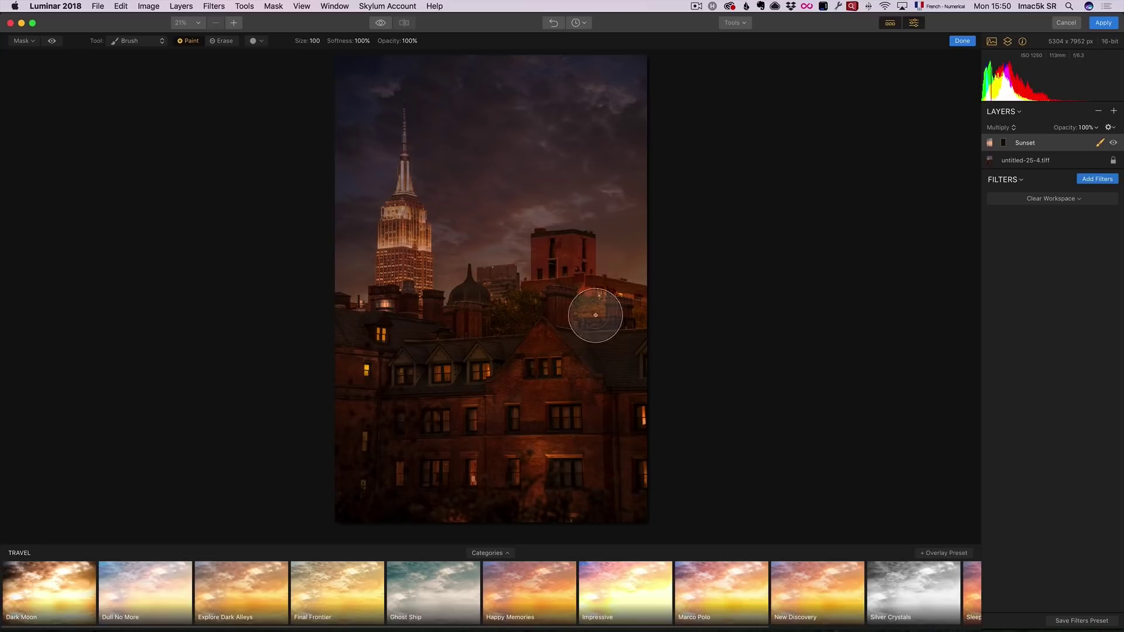
mouse_move(439, 366)
left_mouse_down()
mouse_move(457, 369)
mouse_move(421, 409)
mouse_move(557, 381)
mouse_move(477, 389)
mouse_move(557, 389)
left_mouse_up()
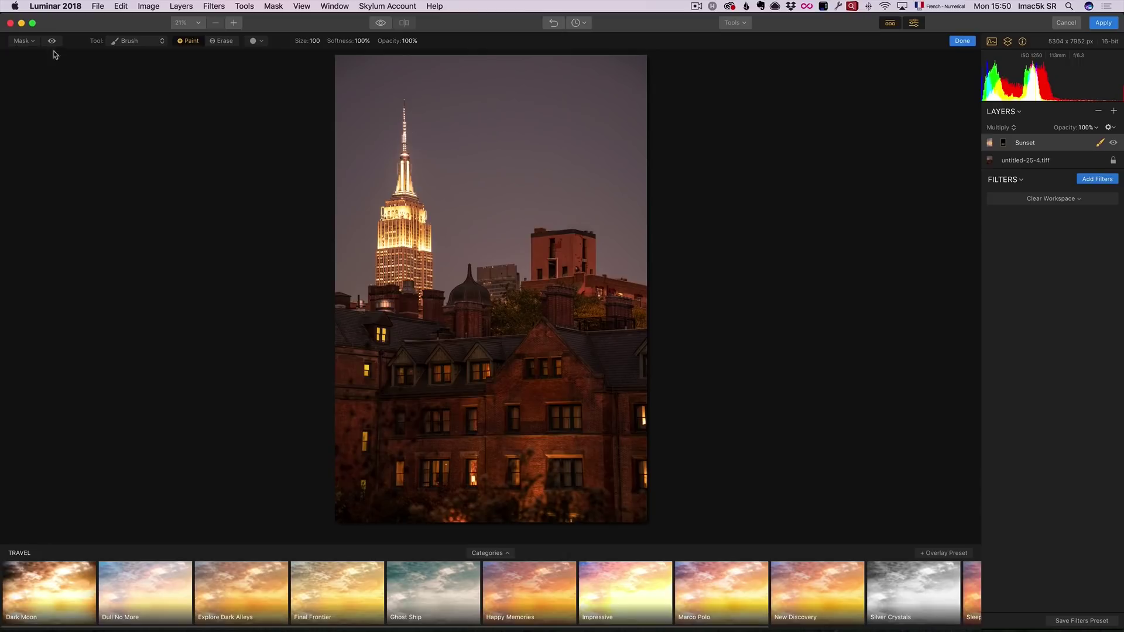
left_click(36, 42)
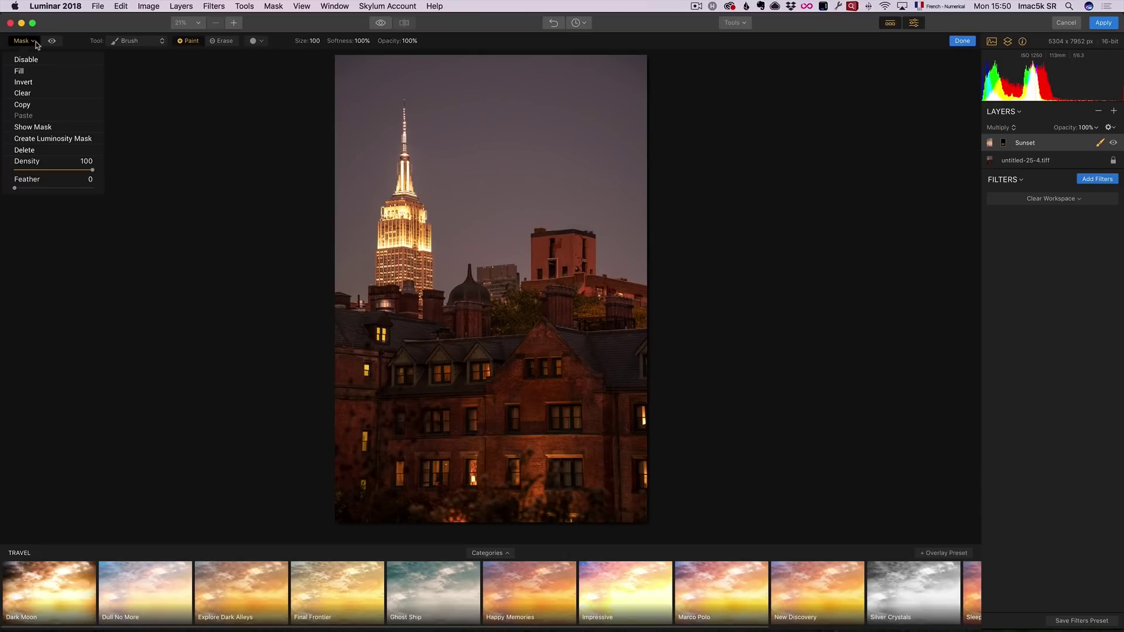
left_click(24, 82)
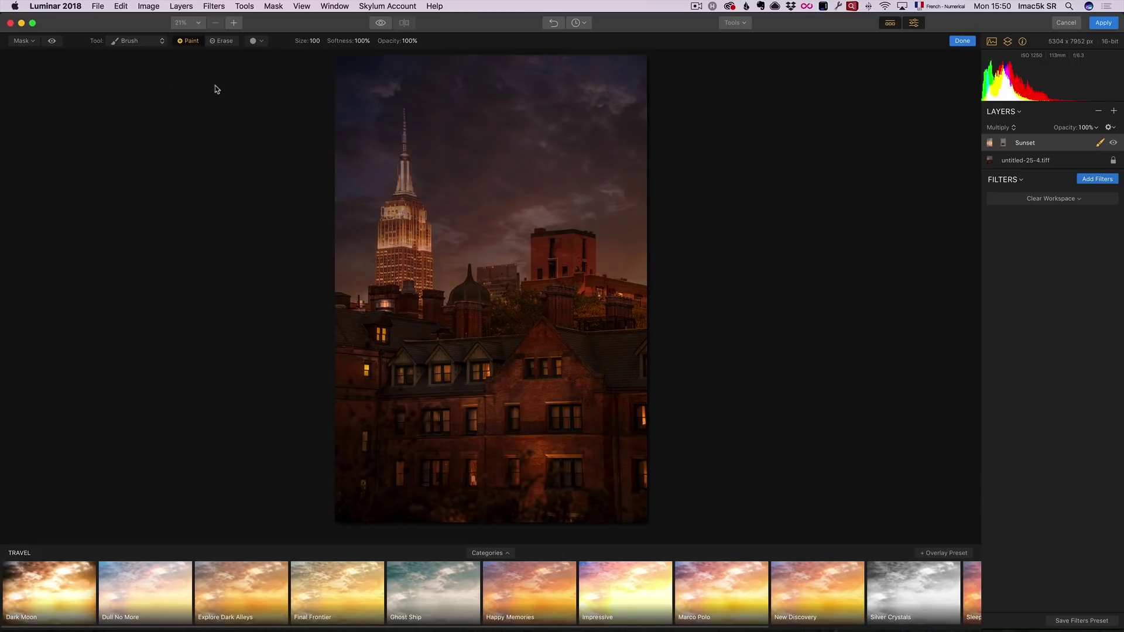
left_click(222, 41)
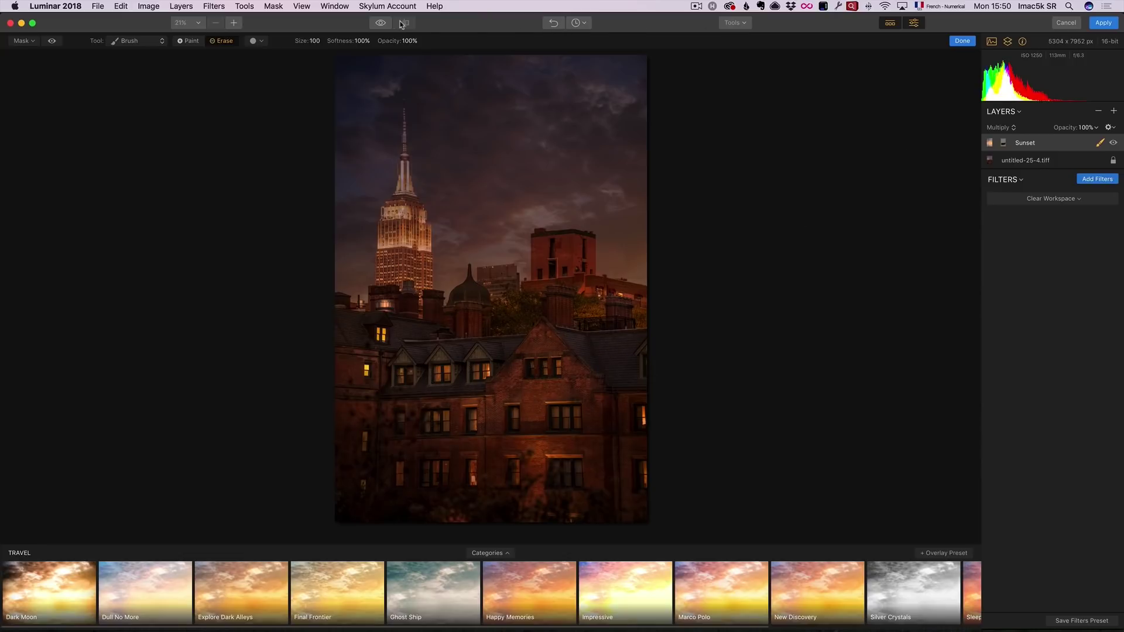
left_click(734, 23)
Crop the bottom off the photo to 5304 × 6683 px and compare with the original
left_click(735, 39)
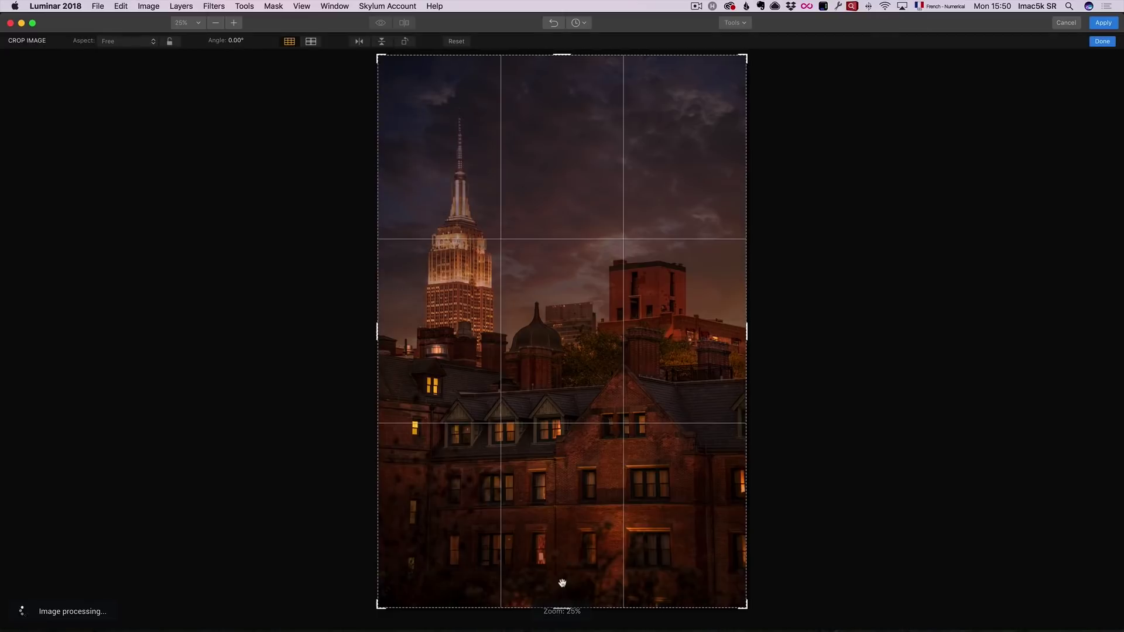
left_click_drag(562, 607, 564, 564)
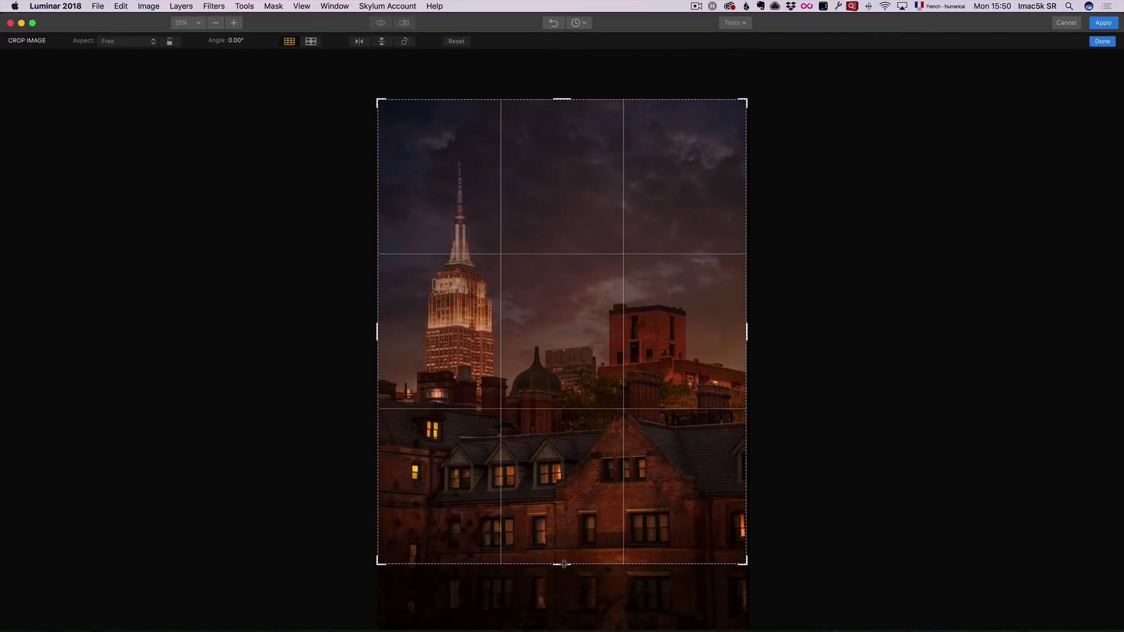
key("Return")
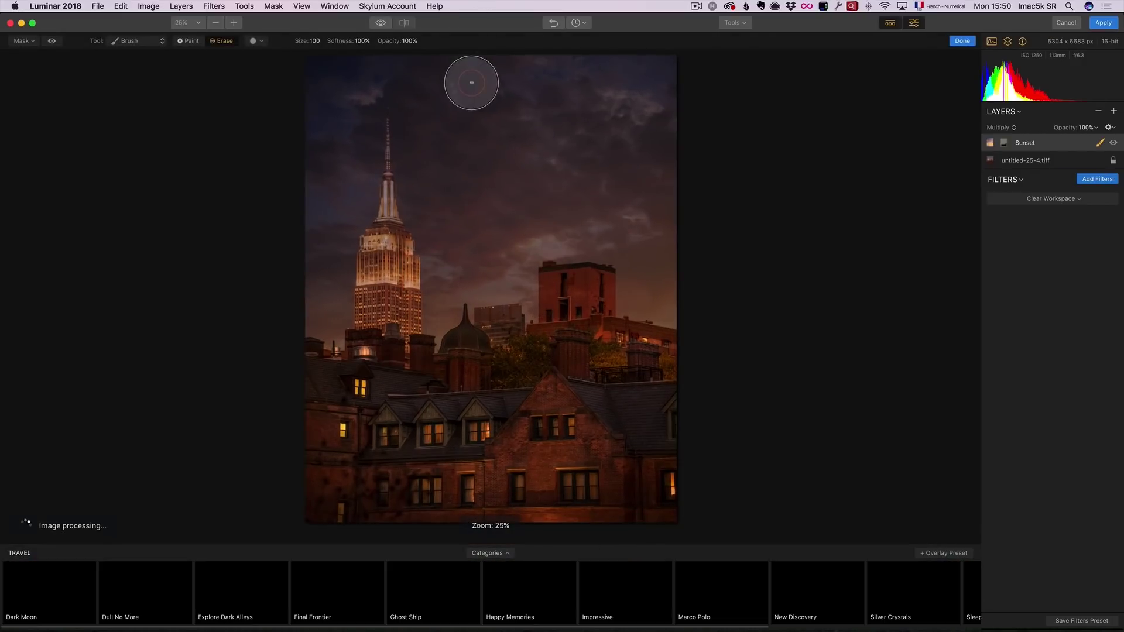
left_click(385, 23)
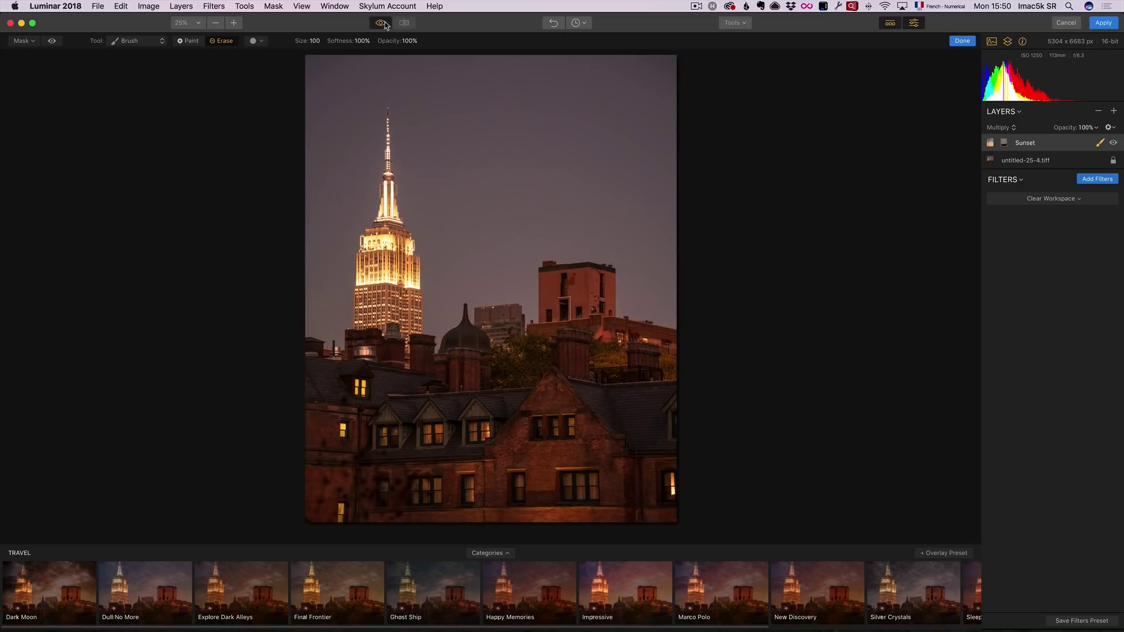
left_click(385, 24)
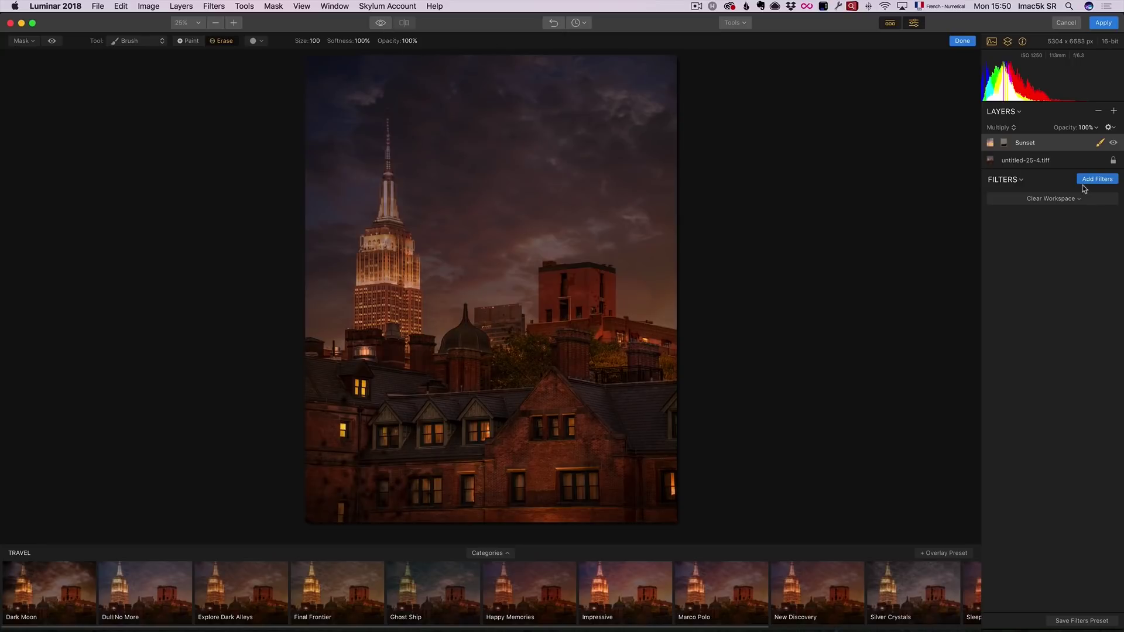
left_click(1113, 111)
Add an adjustment layer and try Marco Polo, Impressive, Happy Memories, Dull No More and Image Enhancer presets
left_click(1096, 124)
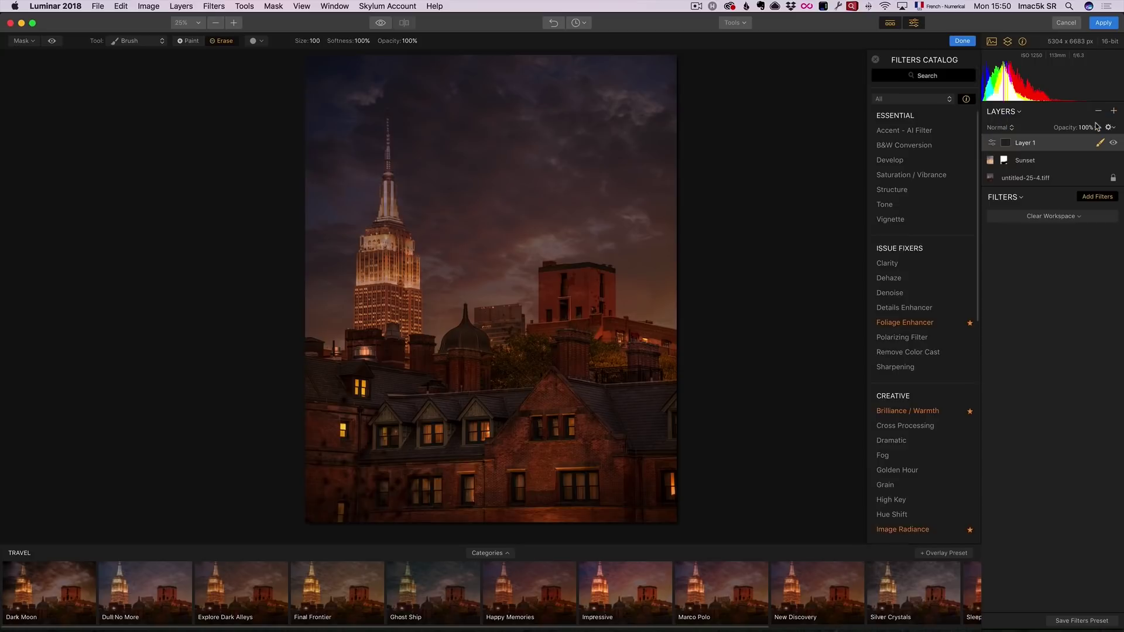
left_click(731, 588)
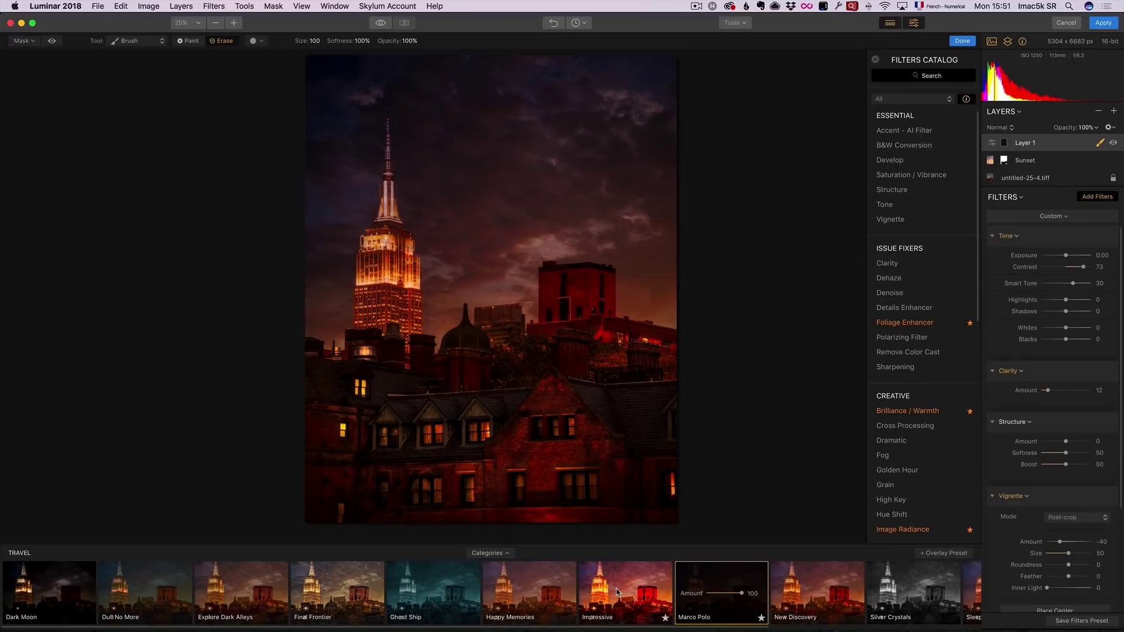
left_click(618, 592)
left_click(528, 588)
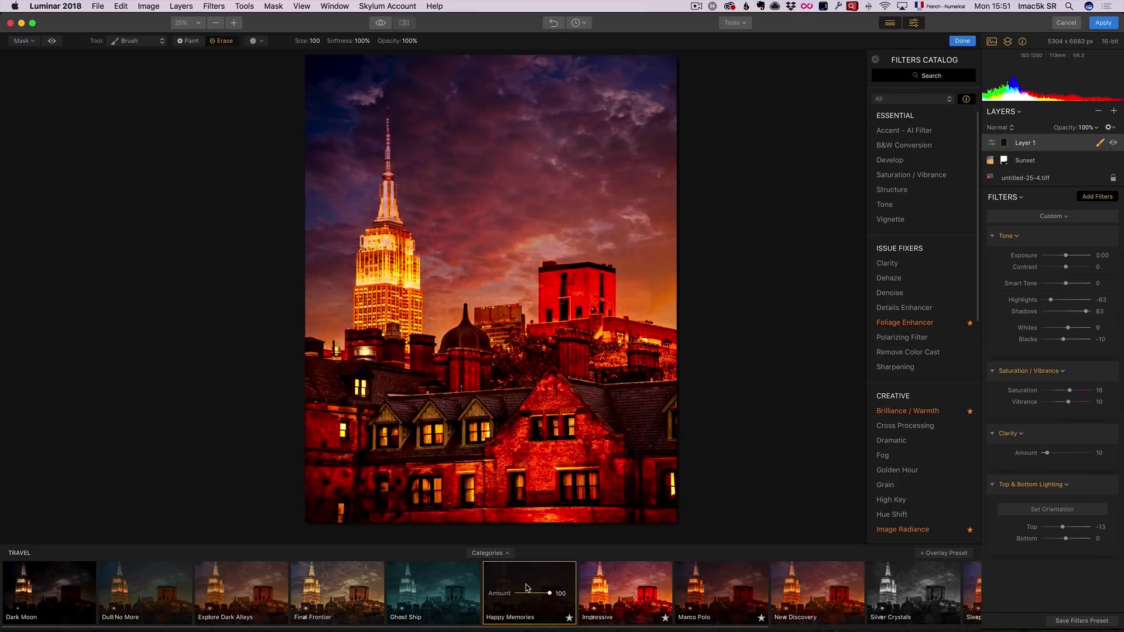
left_click(143, 591)
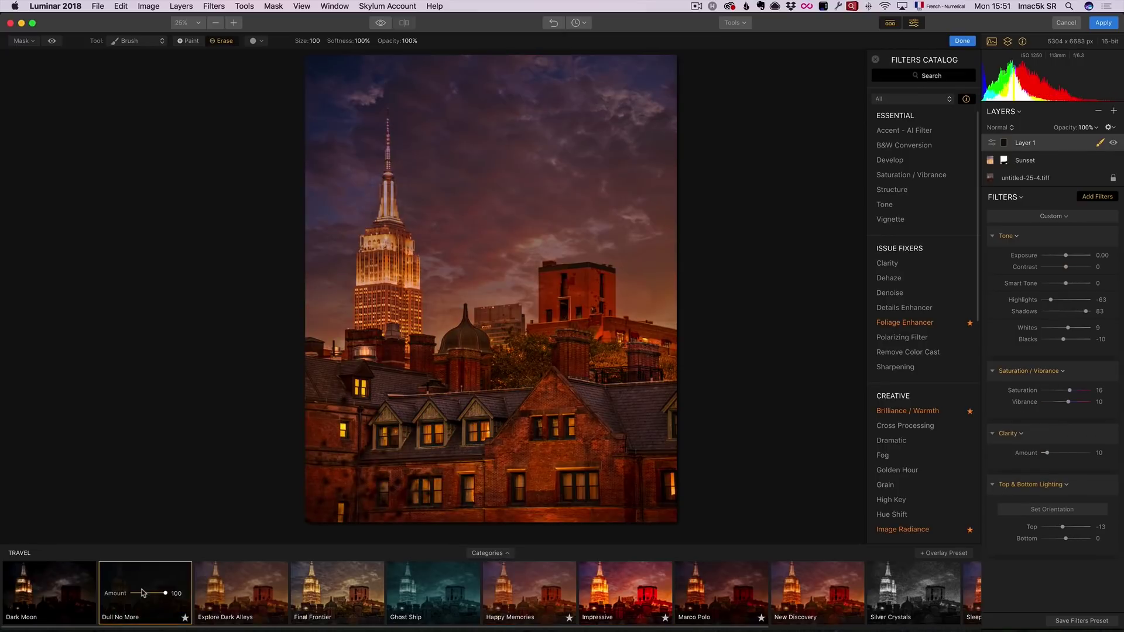
left_click(488, 553)
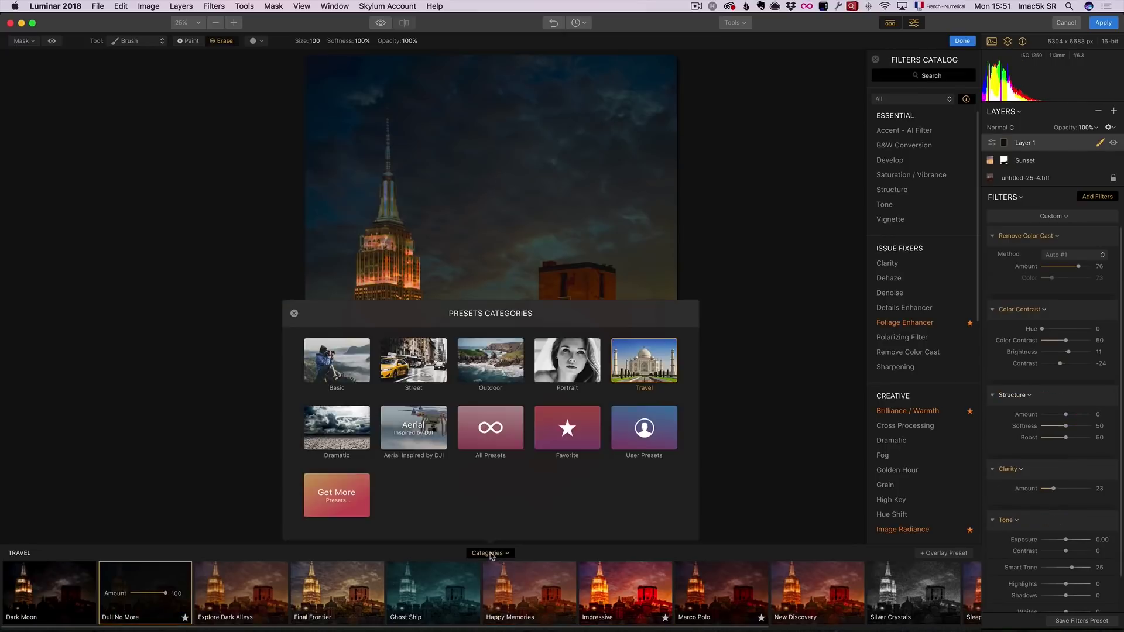
left_click(363, 364)
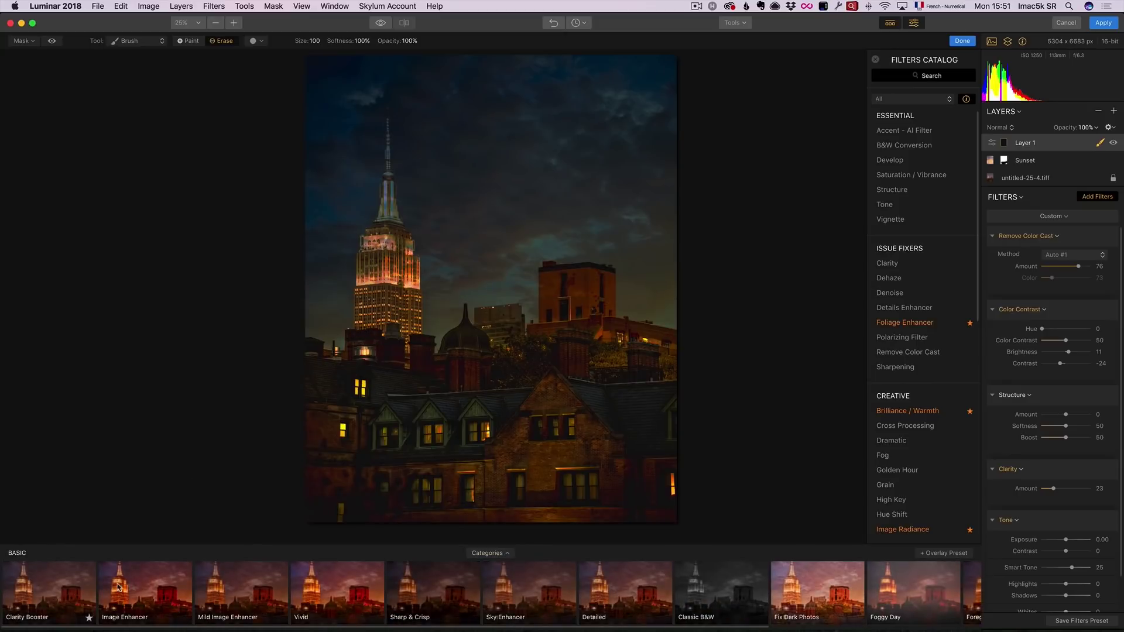
left_click(157, 575)
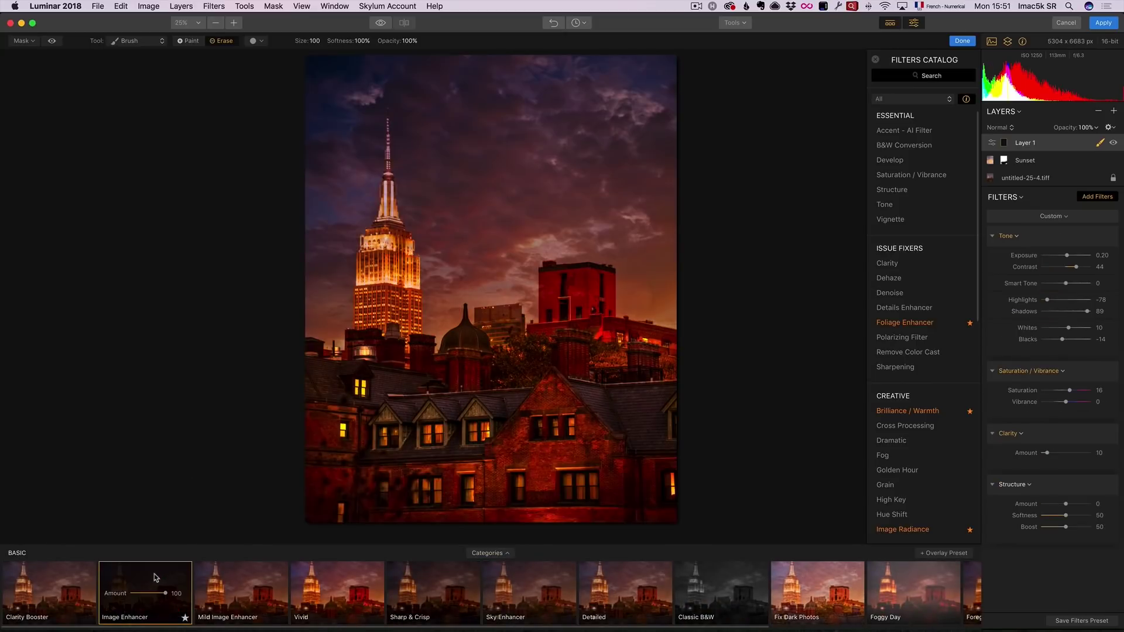
Apply the Detailed preset, brush its mask over the roof, then clear the mask to black
left_click(638, 578)
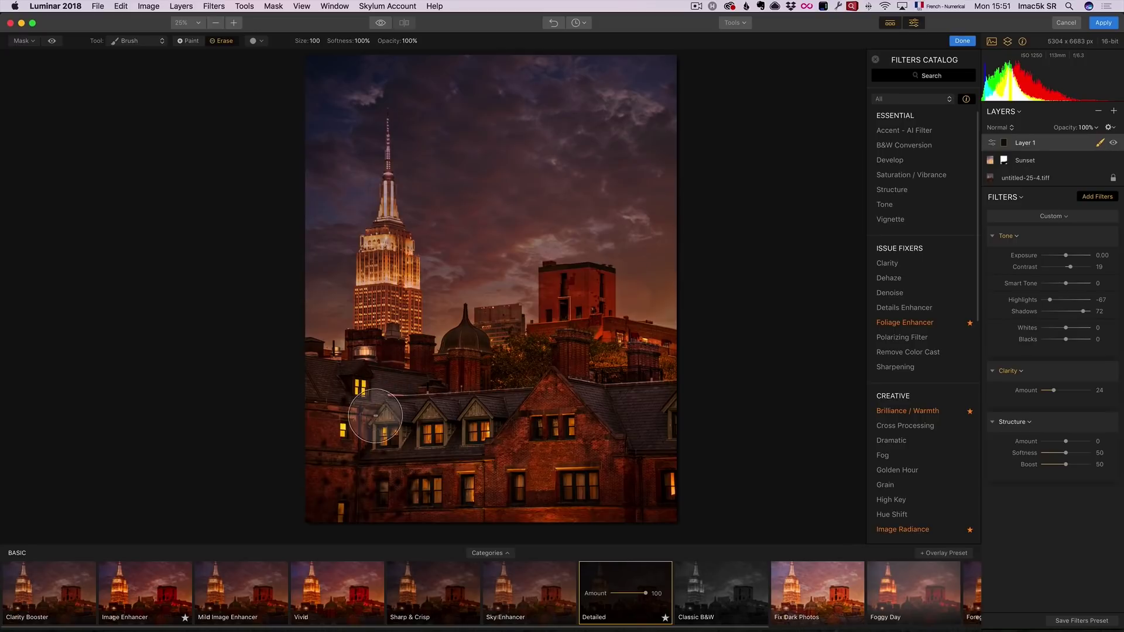
mouse_move(375, 417)
left_mouse_down()
mouse_move(389, 368)
mouse_move(407, 365)
mouse_move(503, 422)
left_mouse_up()
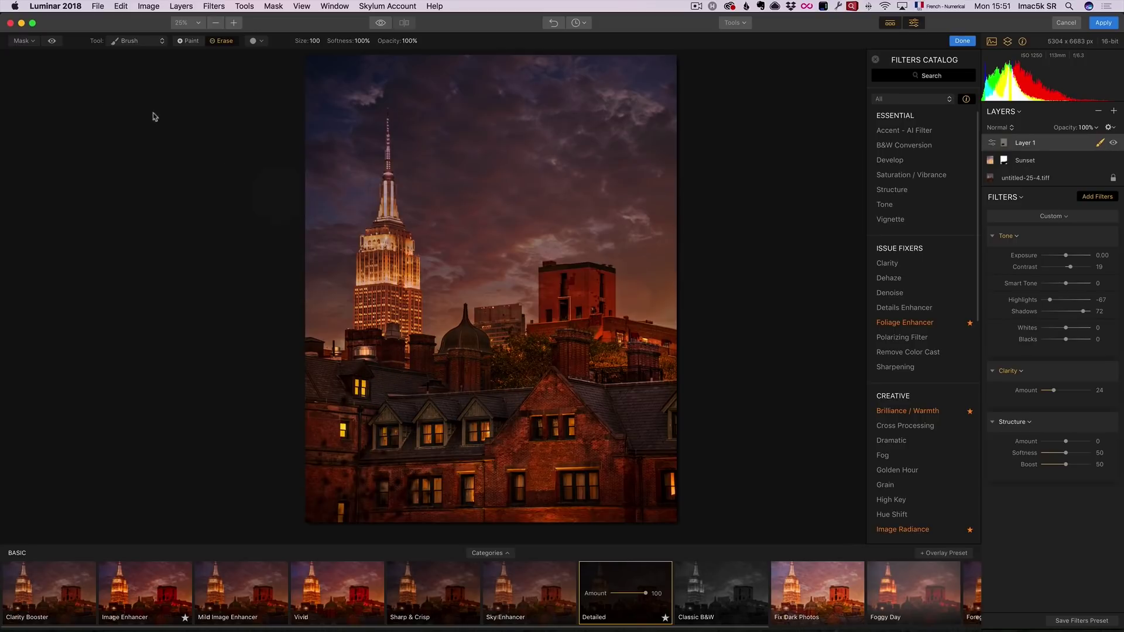
left_click(33, 42)
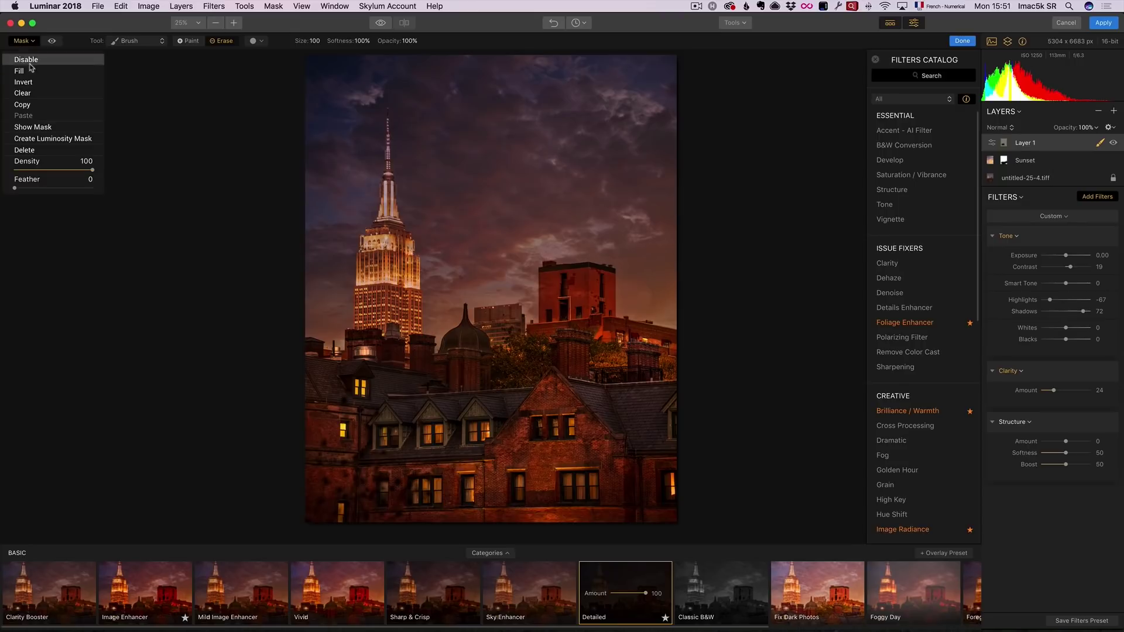
left_click(29, 83)
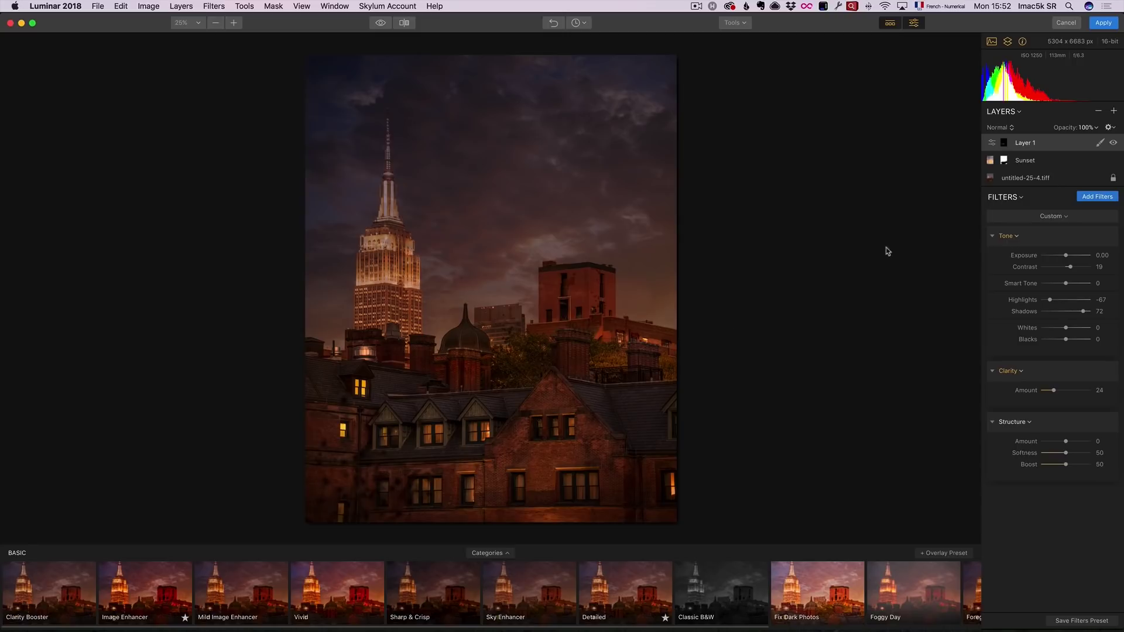
Add a new adjustment layer, Layer 2, above Layer 1
left_click(1106, 127)
left_click(1089, 121)
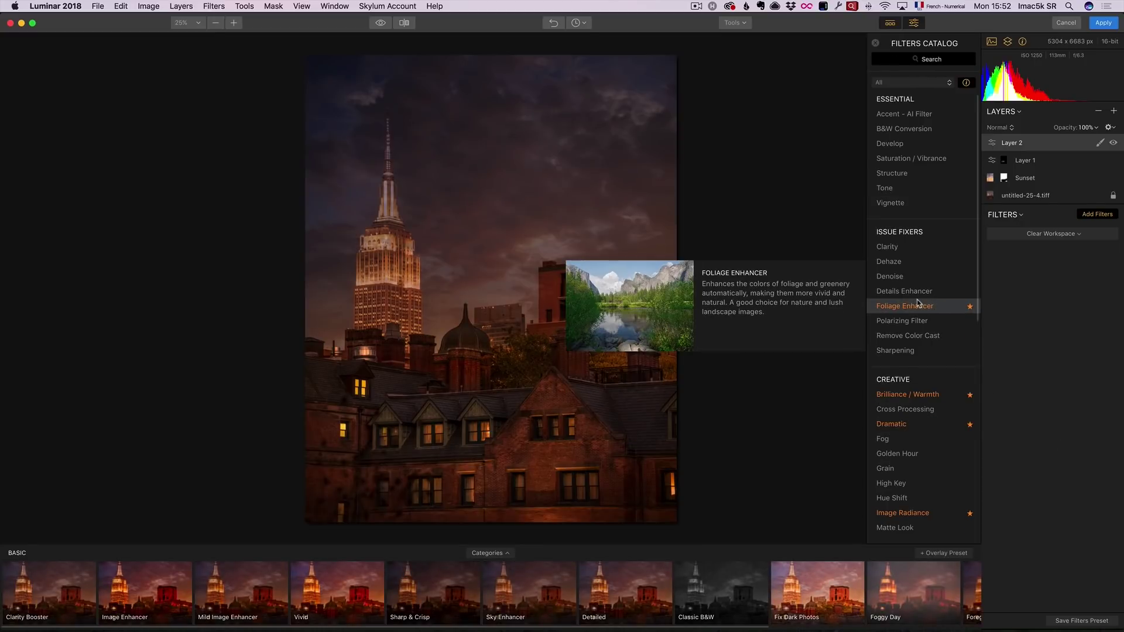
scroll(928, 310, "down", 5)
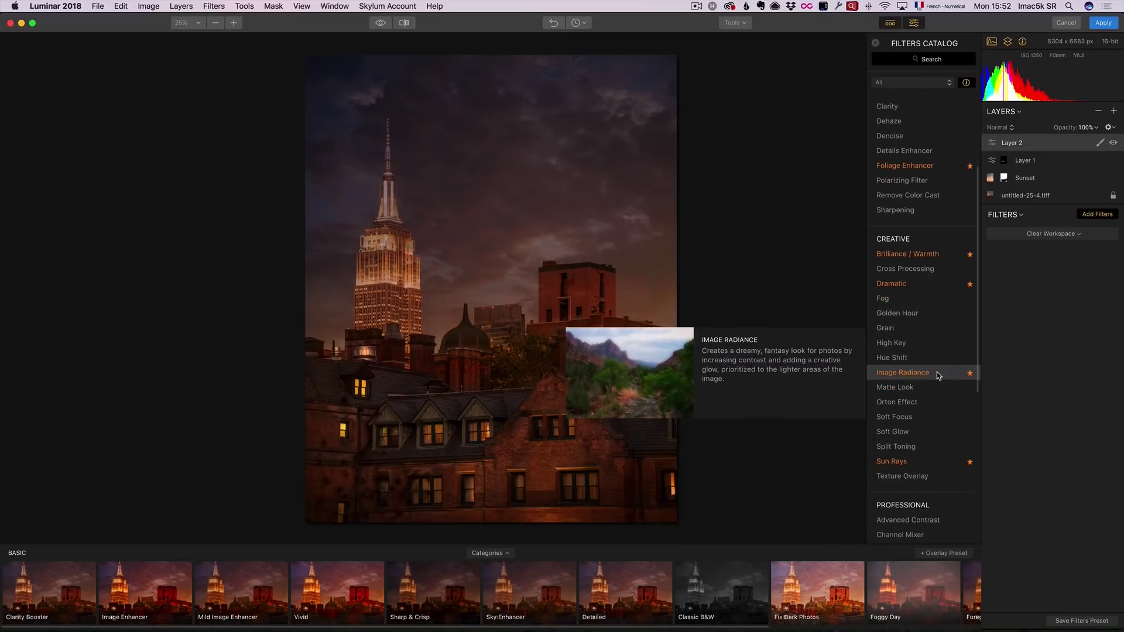
scroll(936, 369, "down", 3)
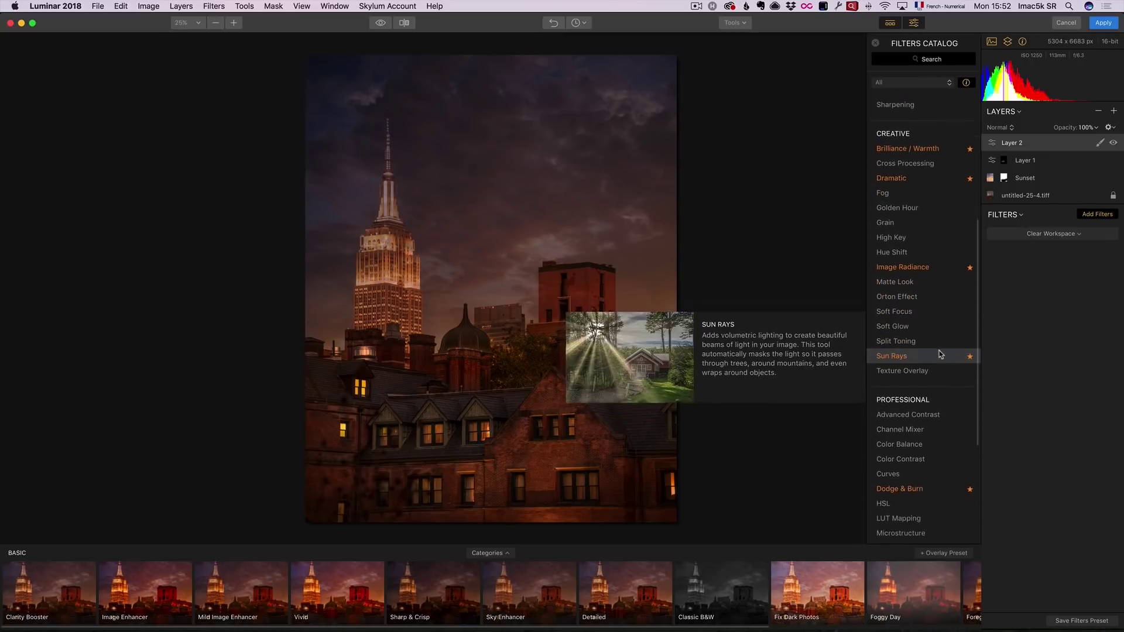
scroll(940, 357, "up", 3)
scroll(940, 355, "up", 3)
Search 'drama', add Dramatic with Amount ~29 and Saturation ~12, compare, then remove it
left_click(902, 58)
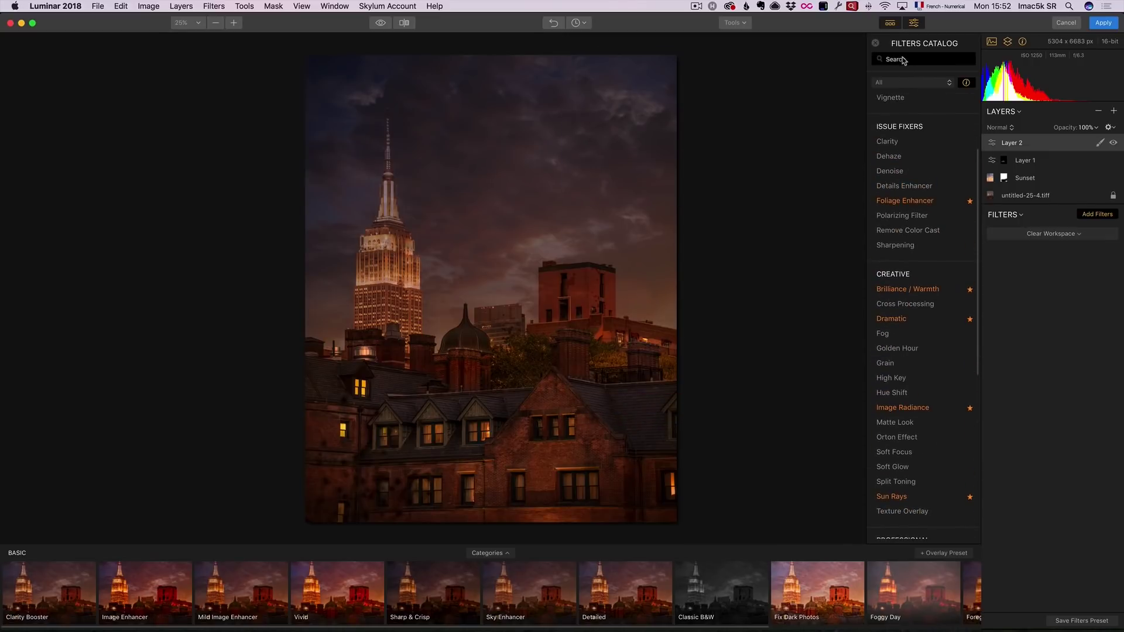
type("drama")
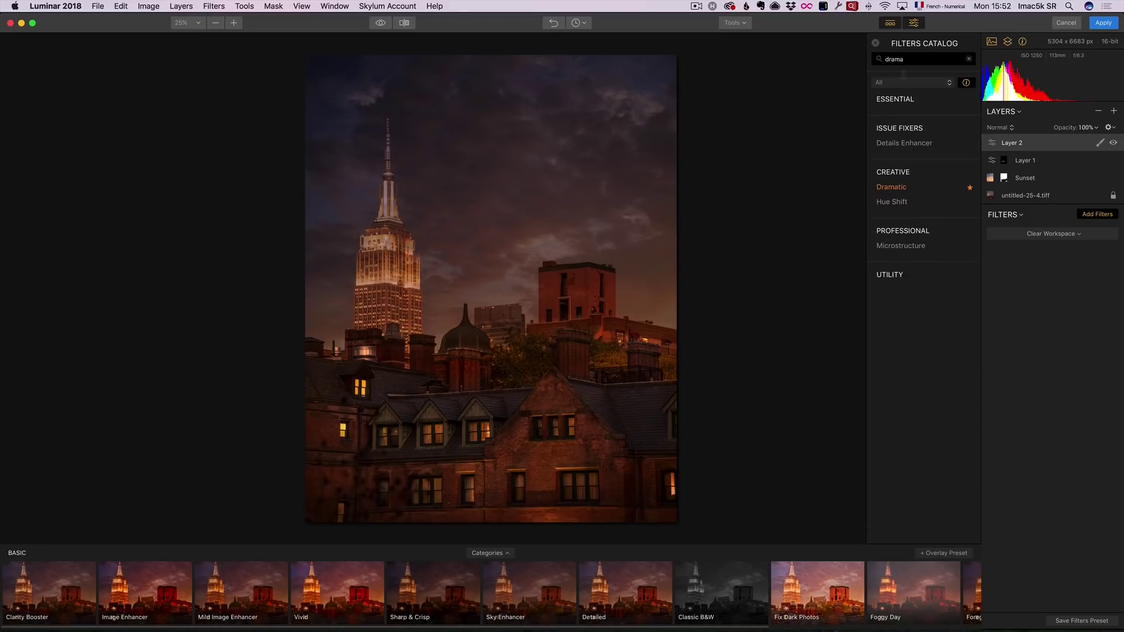
left_click(891, 186)
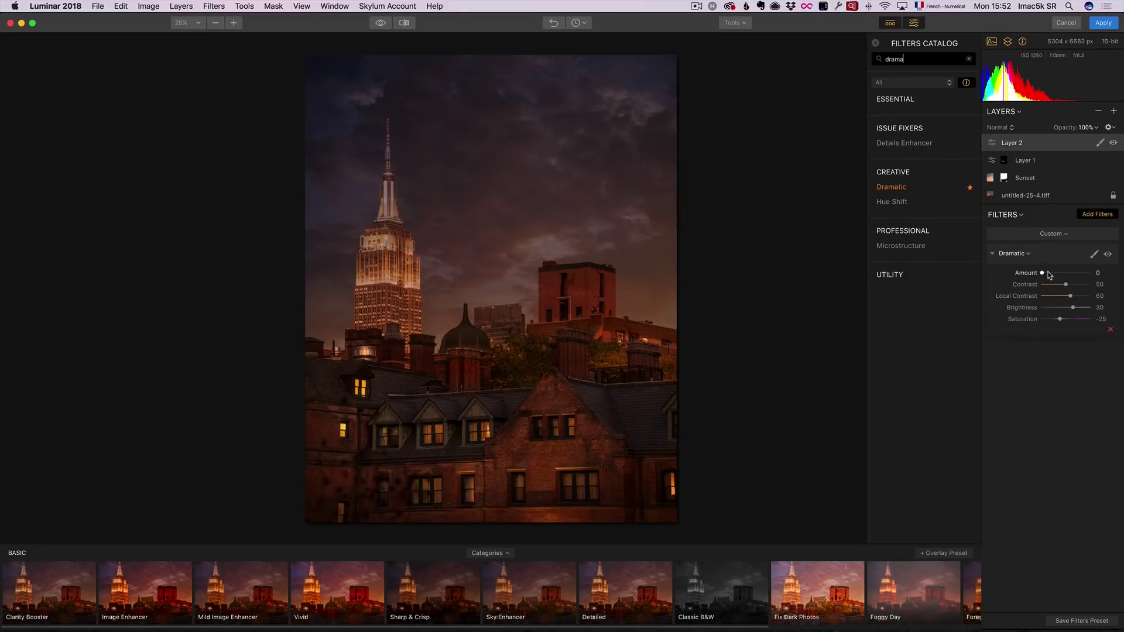
left_click_drag(1048, 275, 1056, 278)
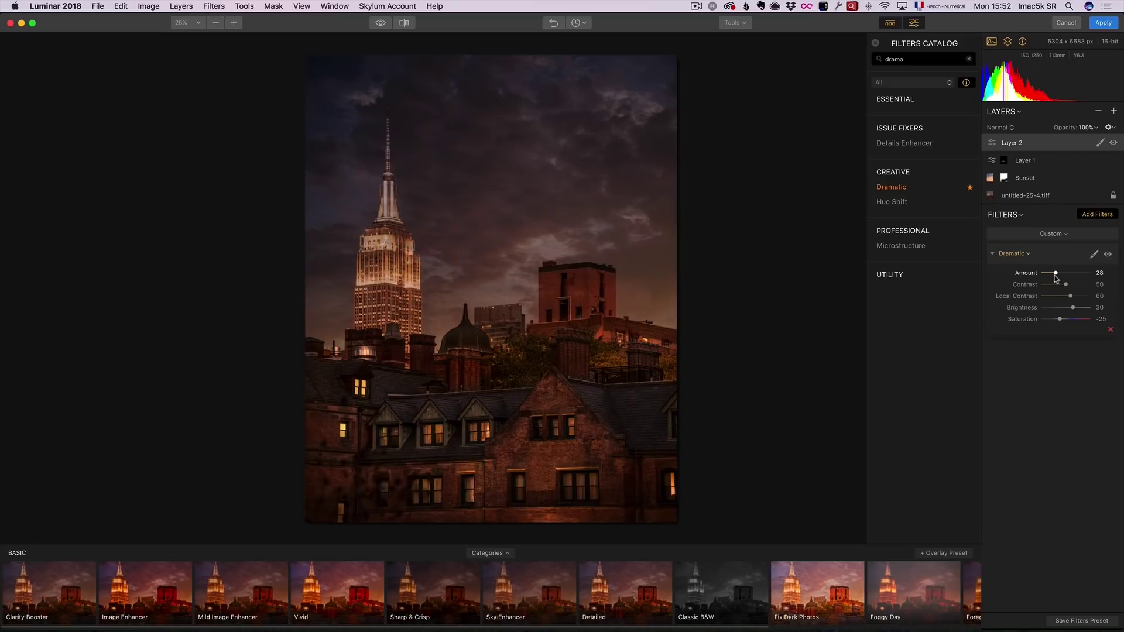
left_click_drag(1060, 319, 1069, 320)
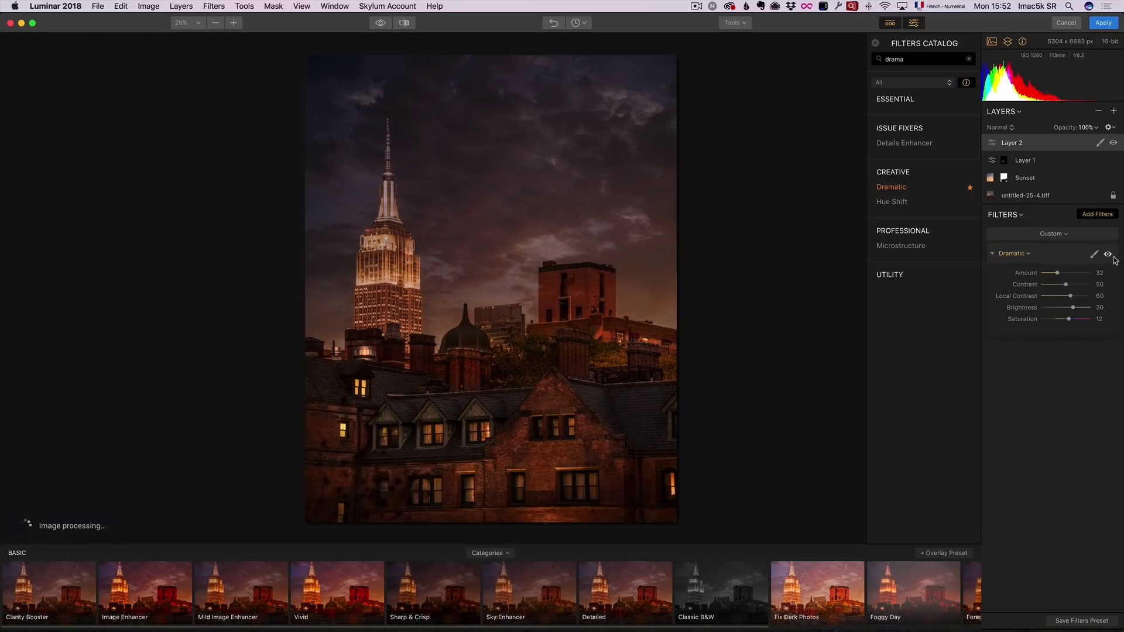
left_click(1107, 255)
left_click(1108, 255)
left_click(1110, 329)
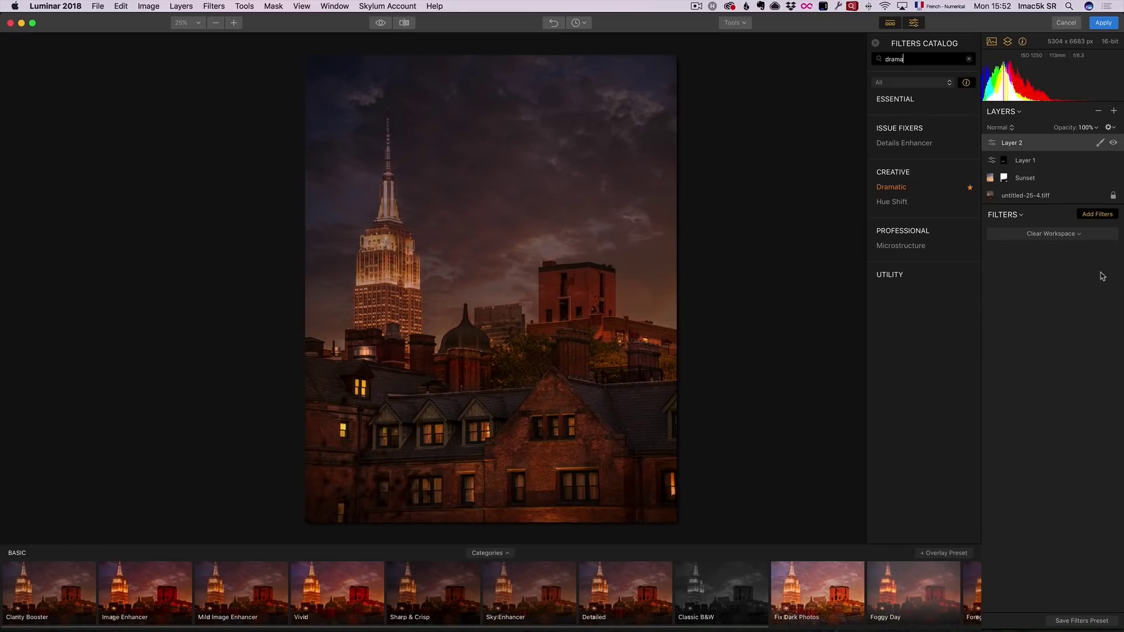
Add Image Radiance to Layer 2 with Amount 36, Brightness 38, Shadows 61, Saturation −16
left_click(1094, 216)
left_click(1094, 216)
key("BackSpace")
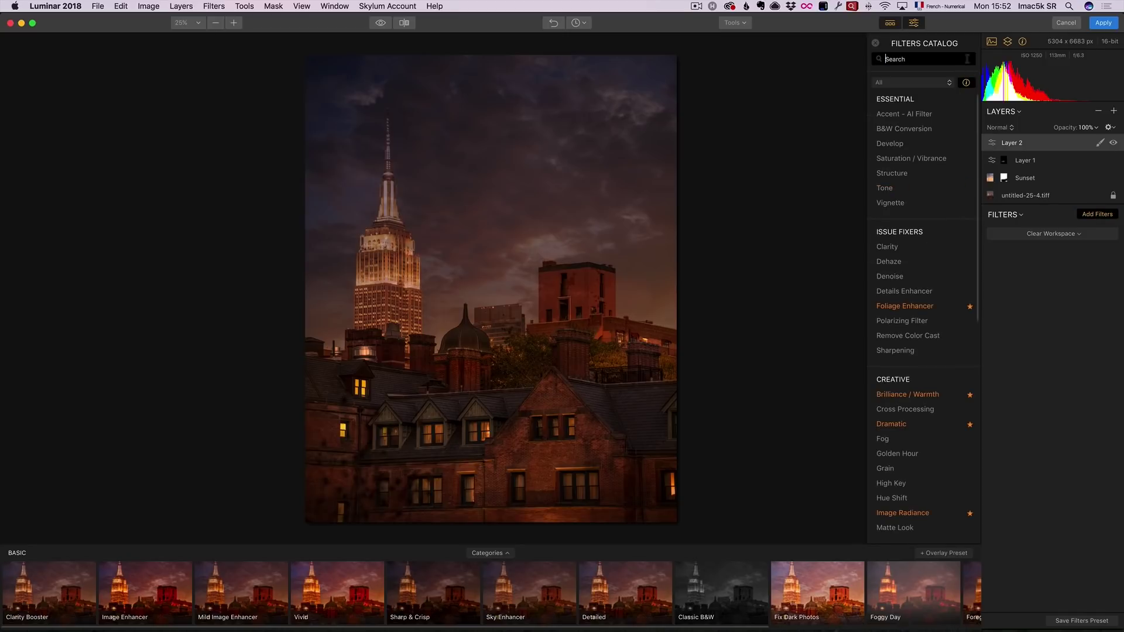
scroll(937, 363, "down", 3)
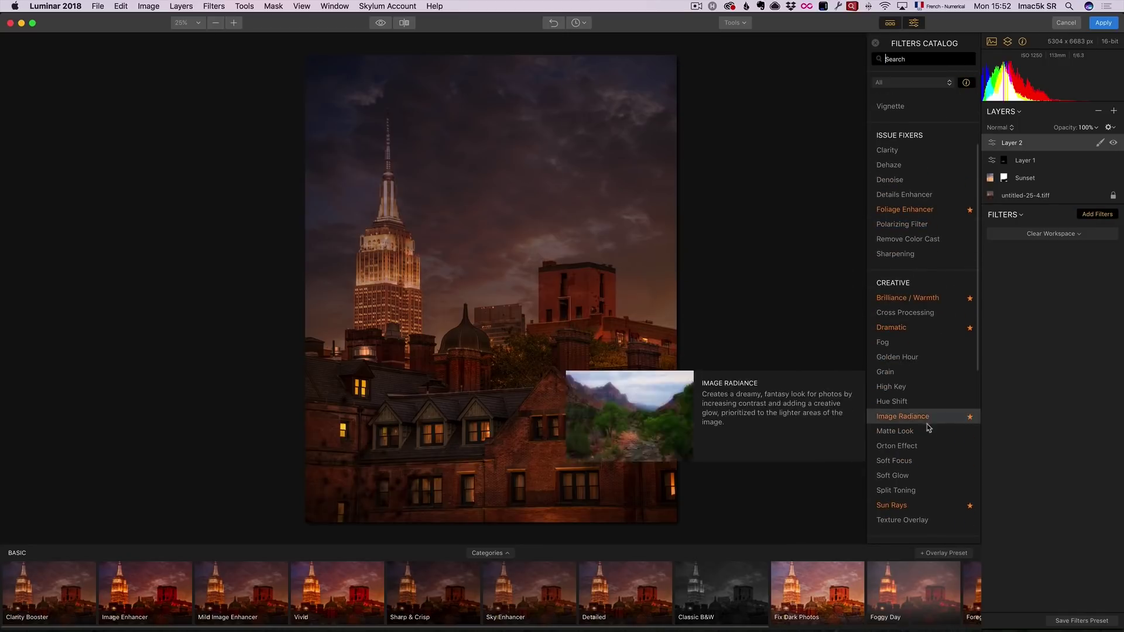
left_click(902, 417)
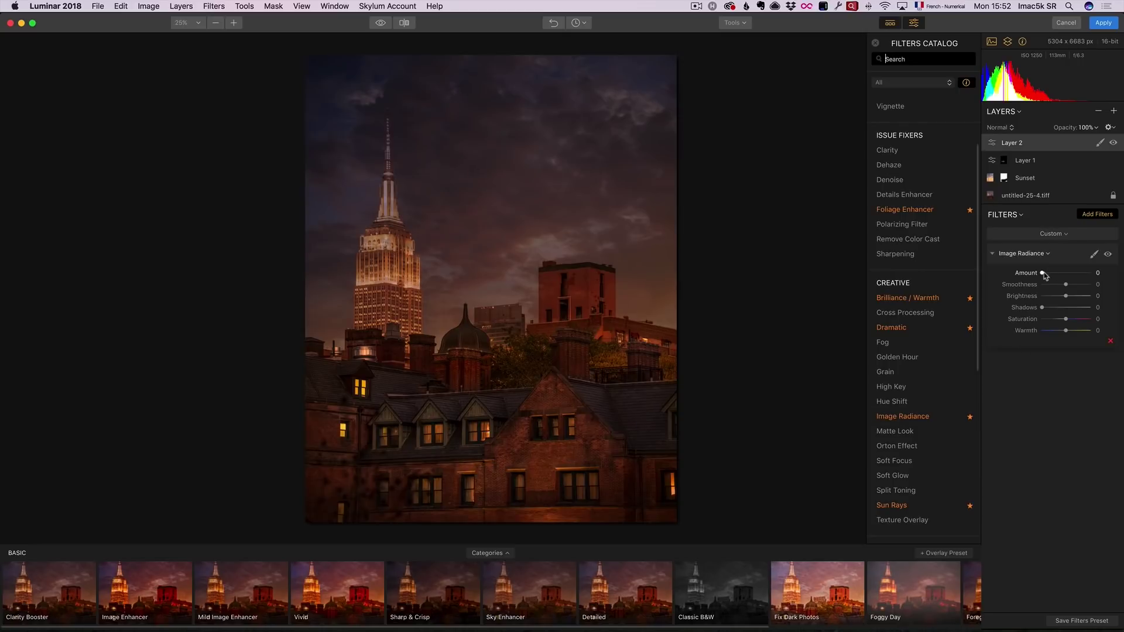
left_click_drag(1042, 274, 1045, 273)
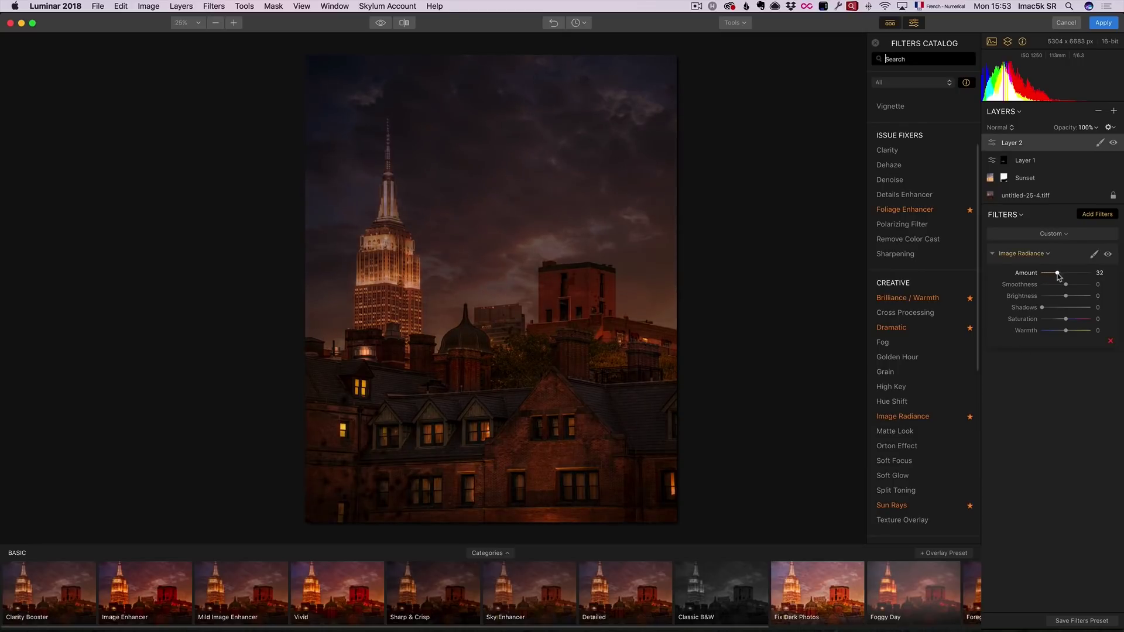
left_click_drag(1061, 276, 1064, 320)
left_click(1069, 310)
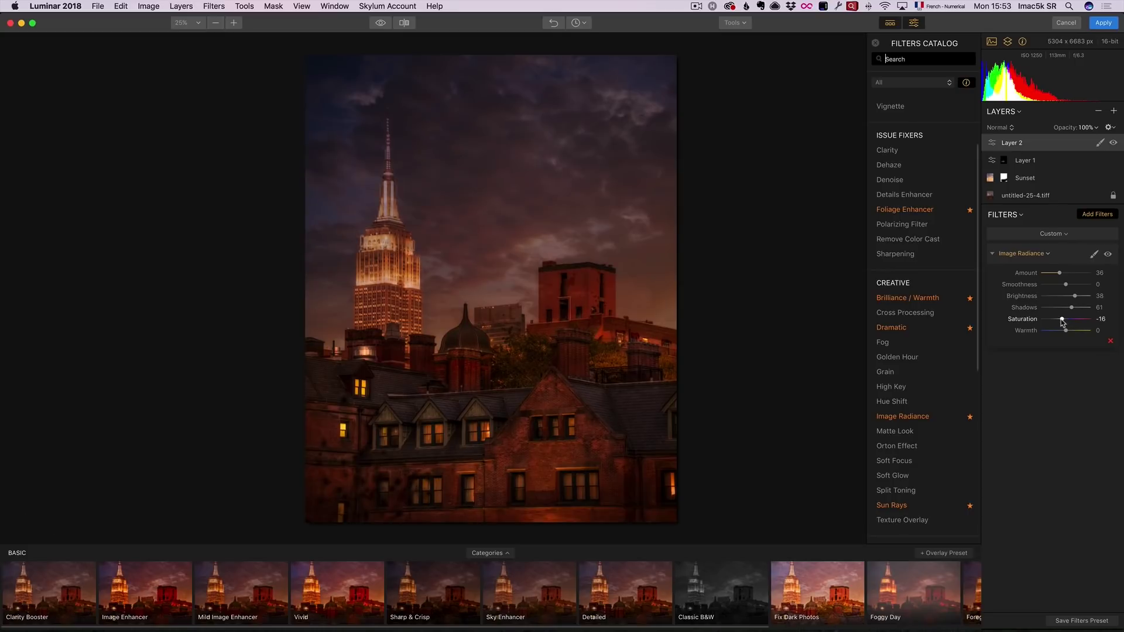
Compare the Image Radiance effect and the original photo against the edited result
left_click(1109, 254)
left_click(1108, 254)
left_click(380, 25)
left_click(380, 25)
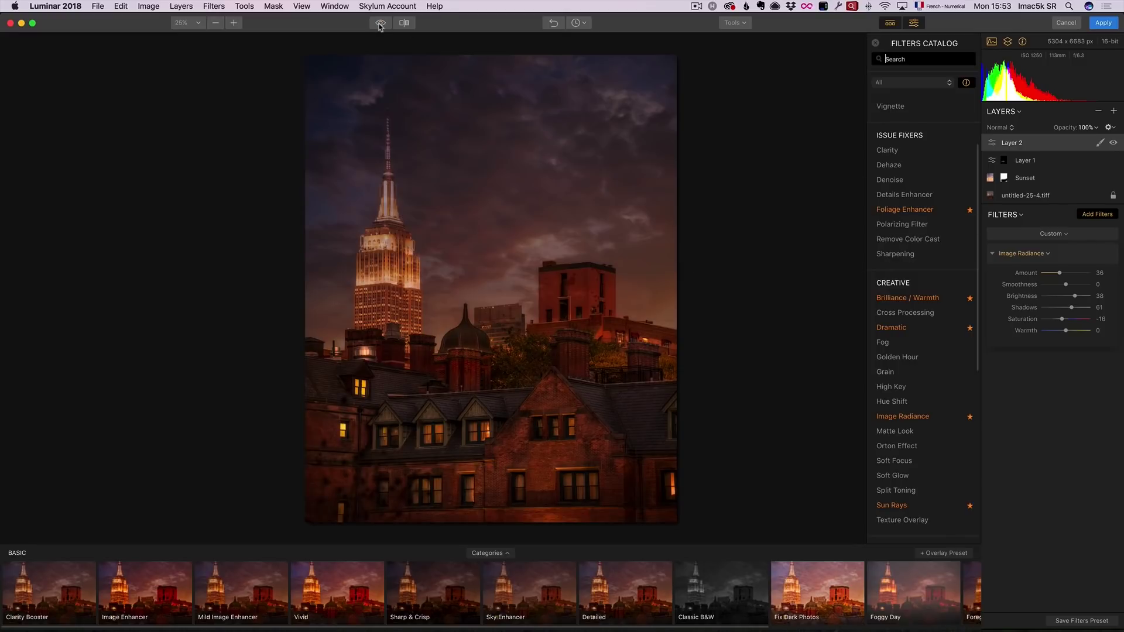